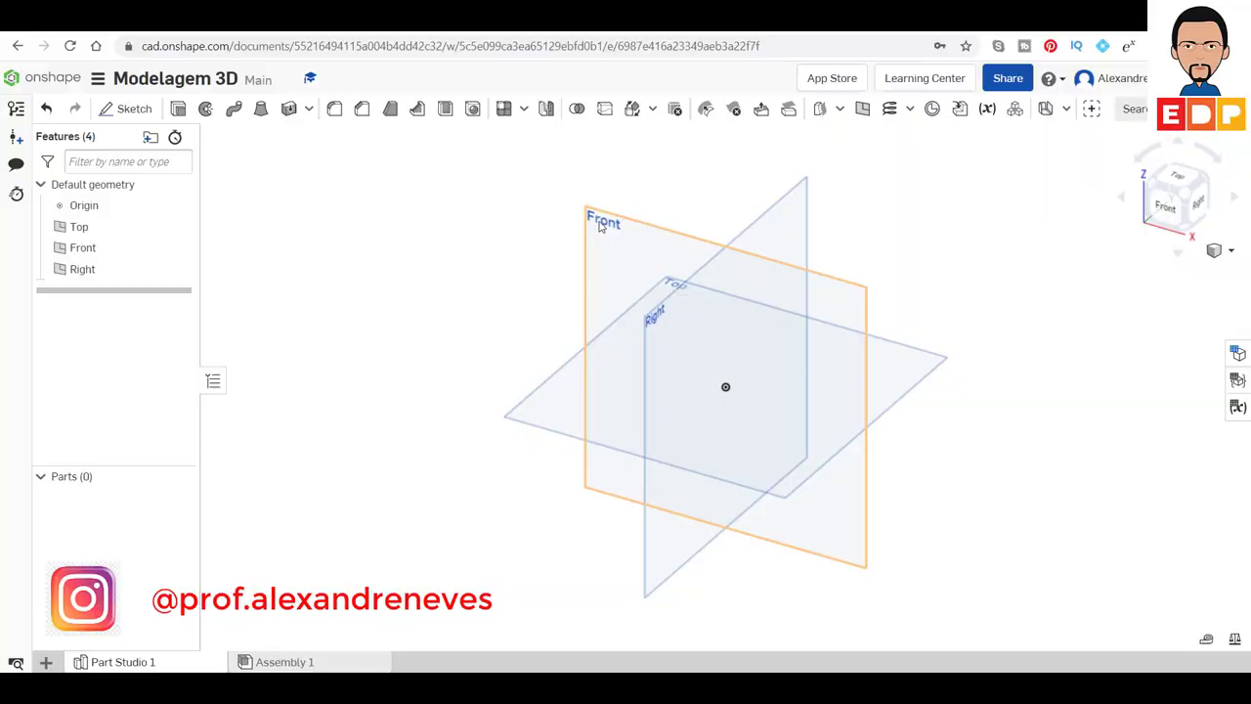
# - Select the Front plane in the Modelagem 3D Part Studio as the sketch plane
pyautogui.click(600, 226)
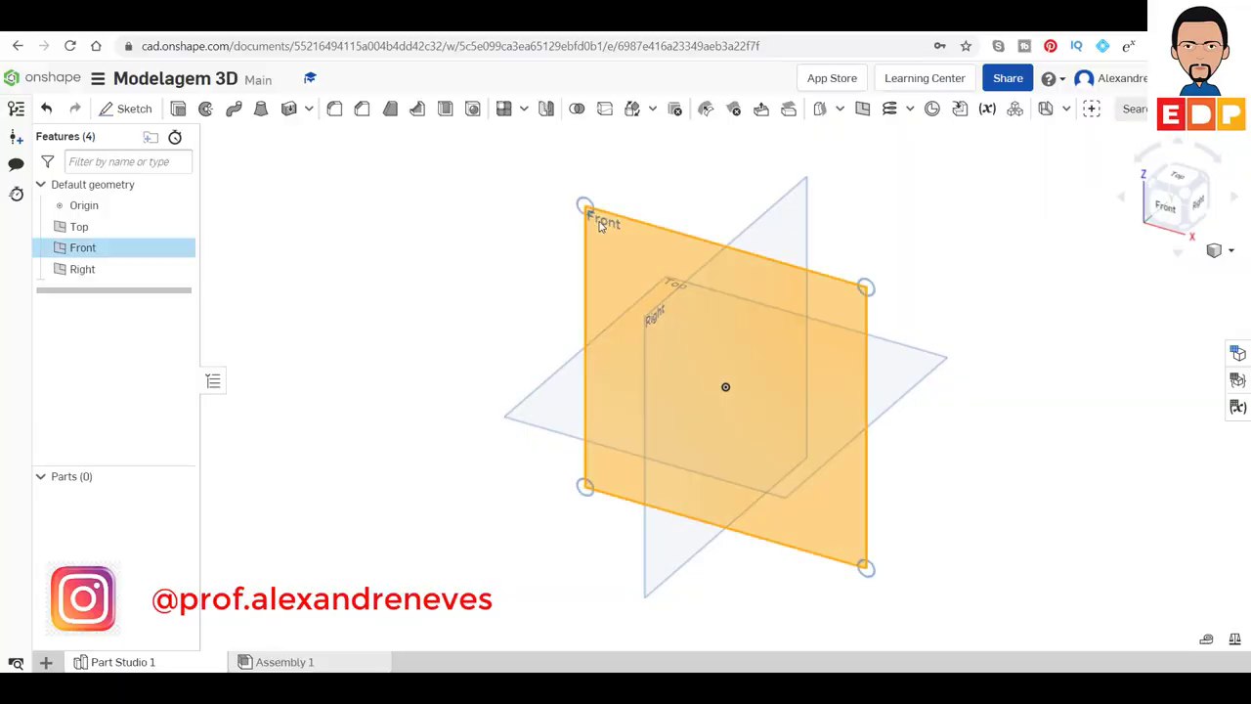
# - Start a Front-plane sketch and draw the tall vertical axis line with a short base line
pyautogui.click(128, 111)
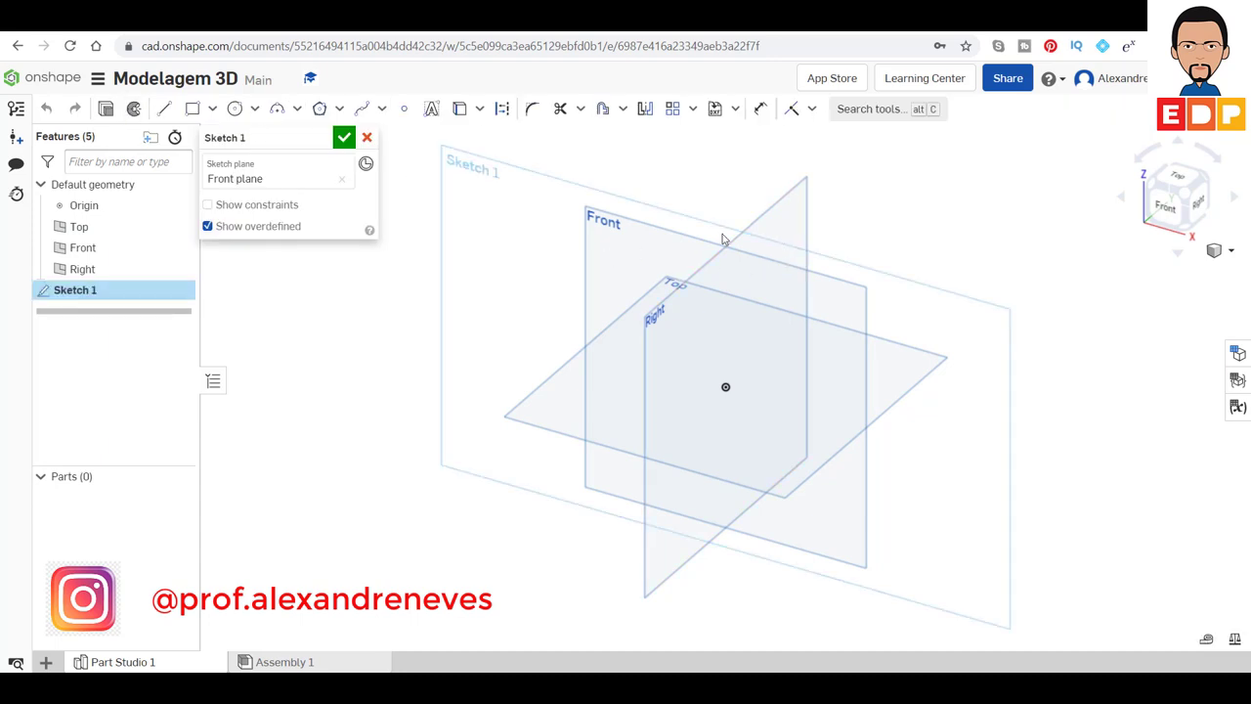
pyautogui.click(1163, 209)
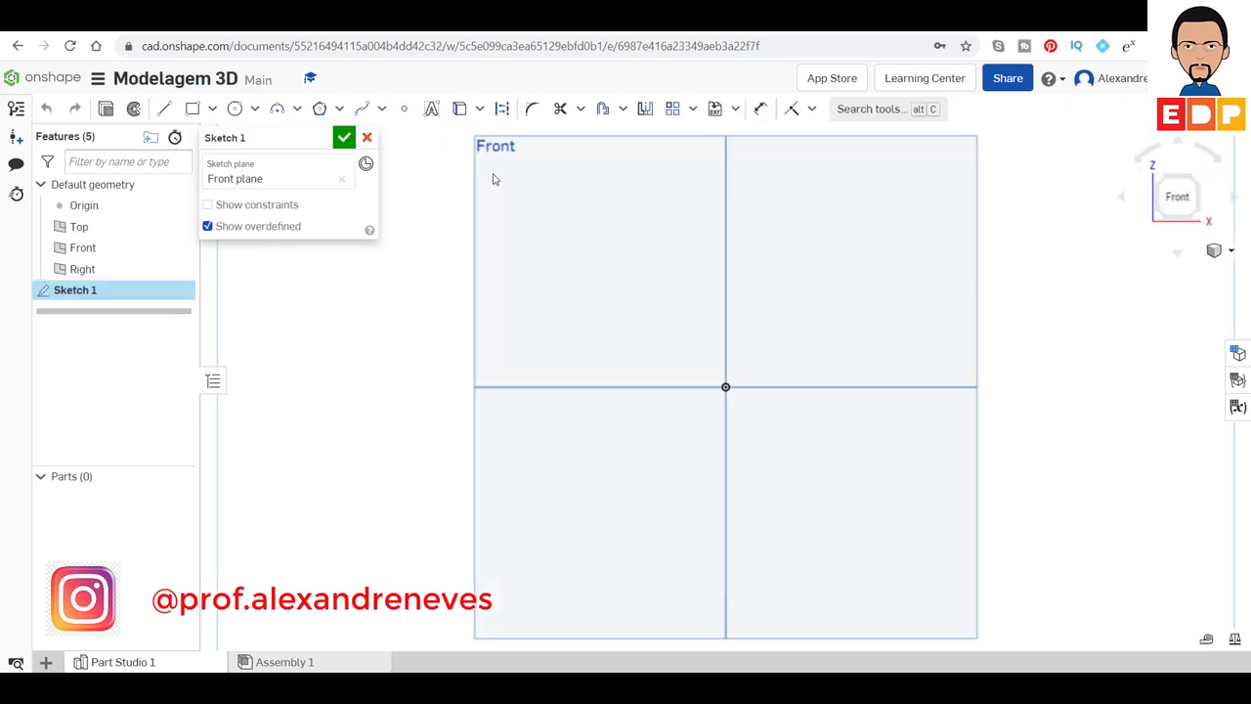
pyautogui.click(164, 108)
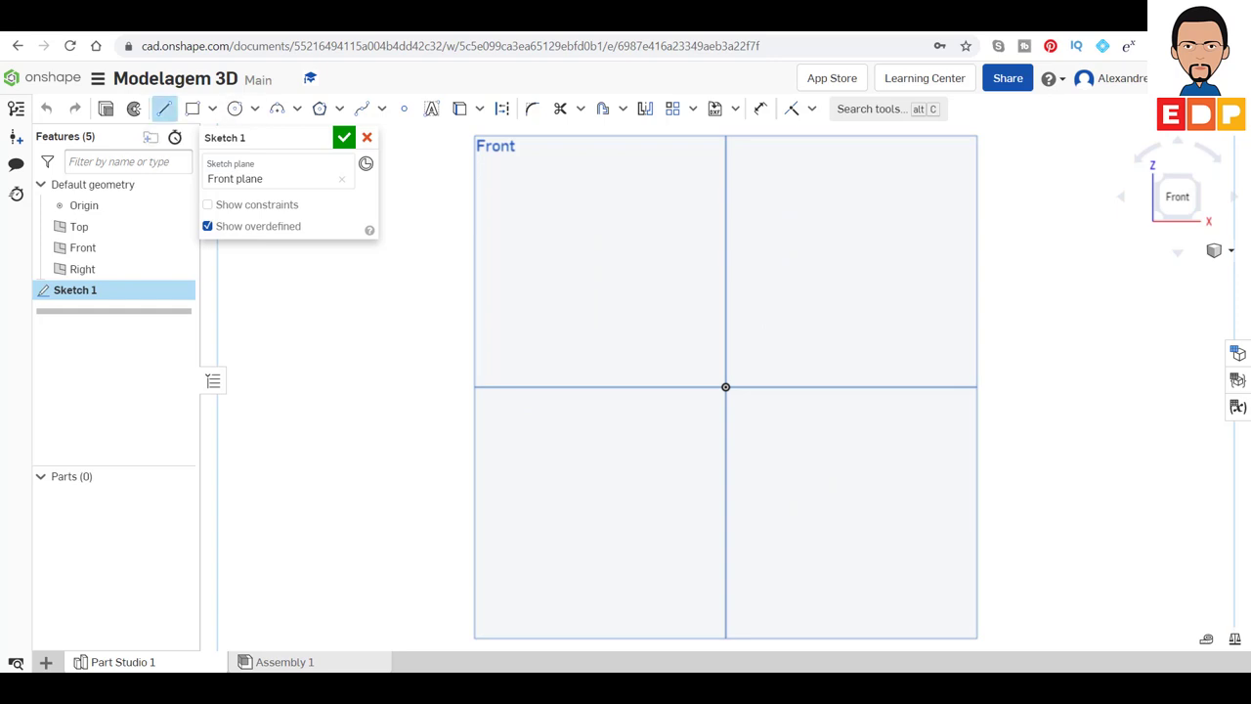
pyautogui.click(725, 164)
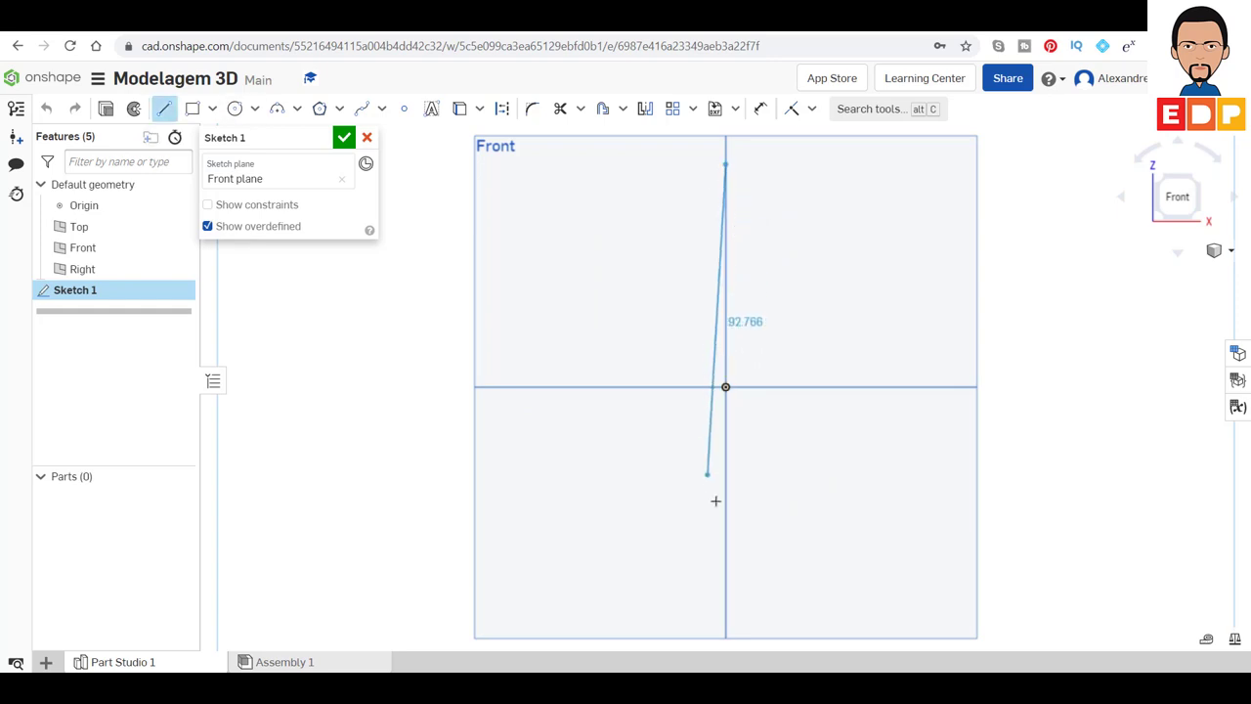
pyautogui.click(721, 620)
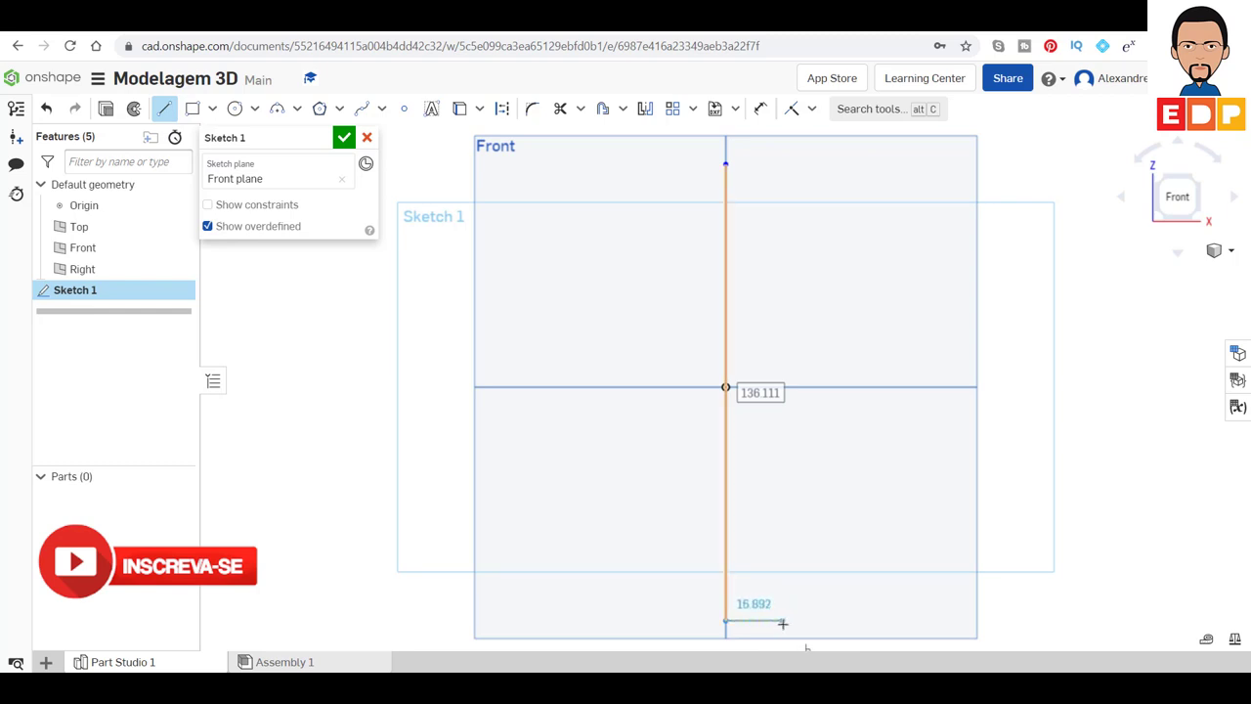
pyautogui.click(782, 622)
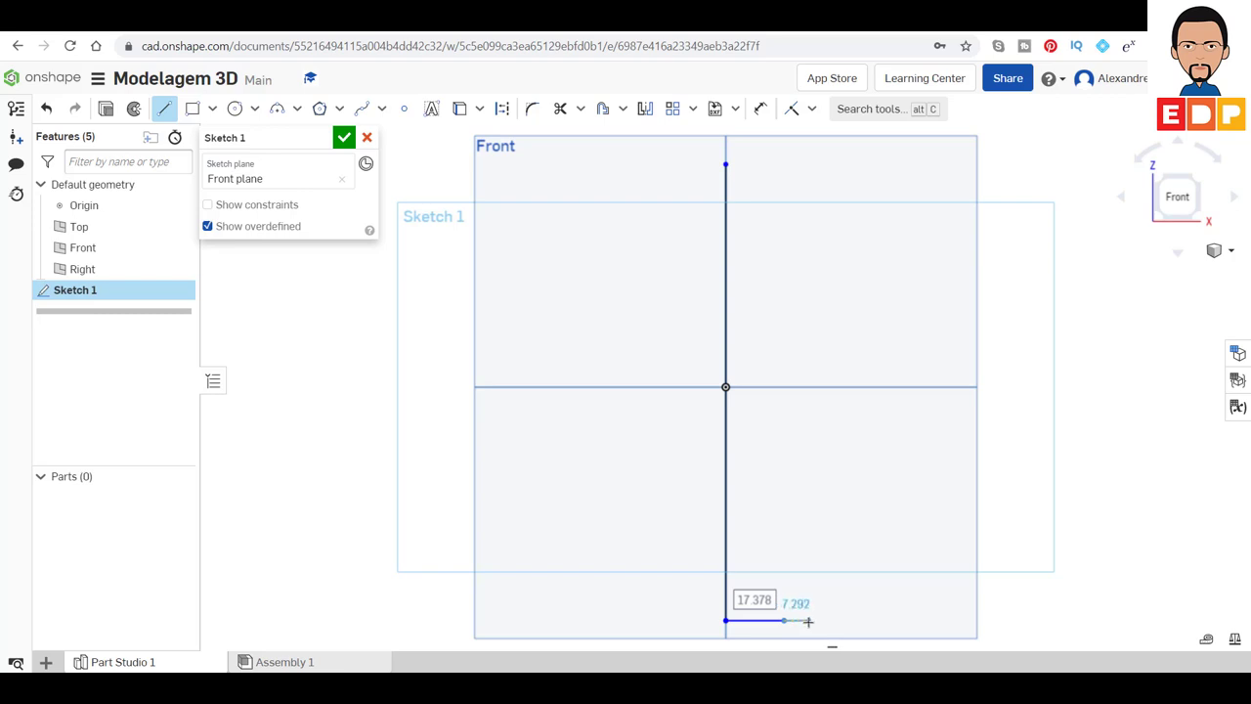
pyautogui.press('Escape')
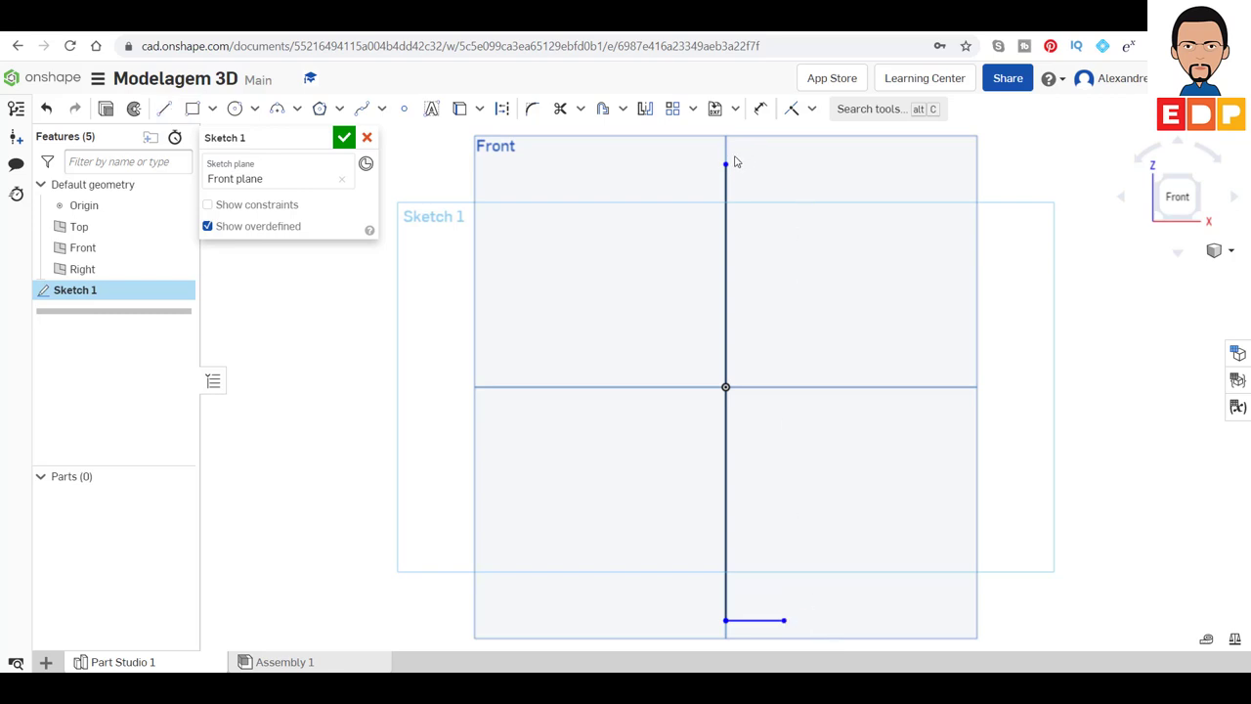
# - Draw the short horizontal top line and the small vertical drop below it
pyautogui.click(164, 109)
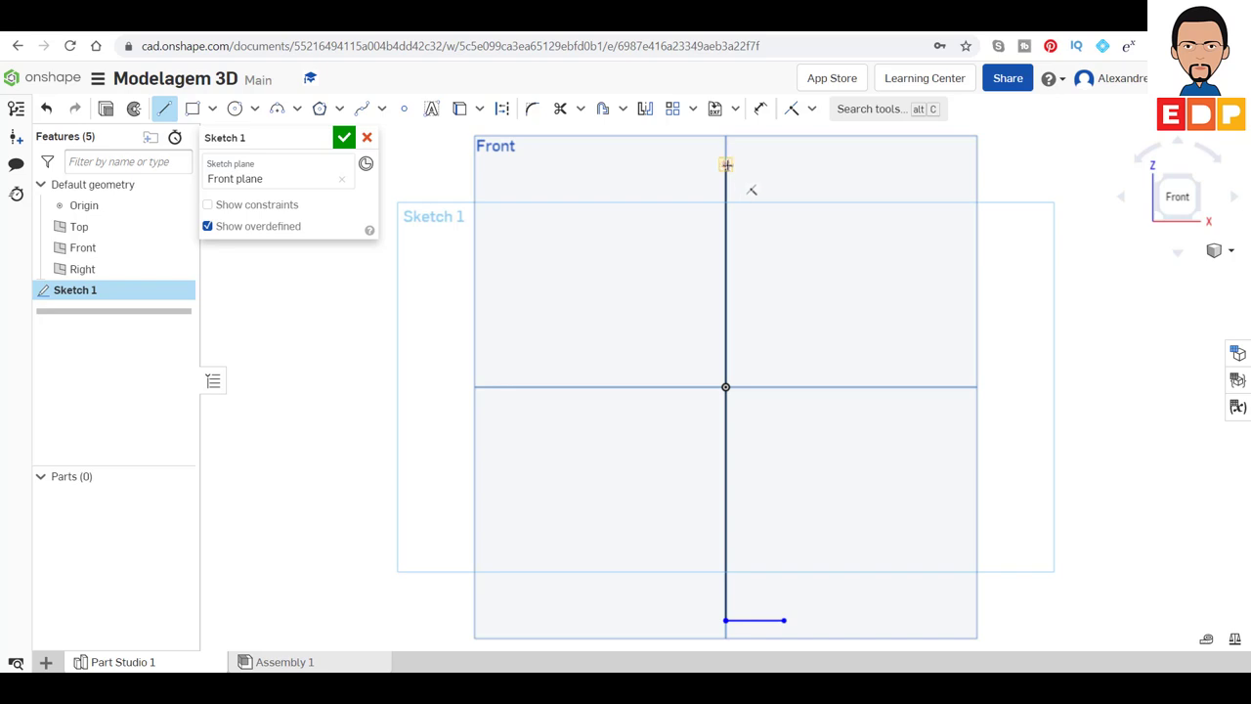
pyautogui.click(726, 164)
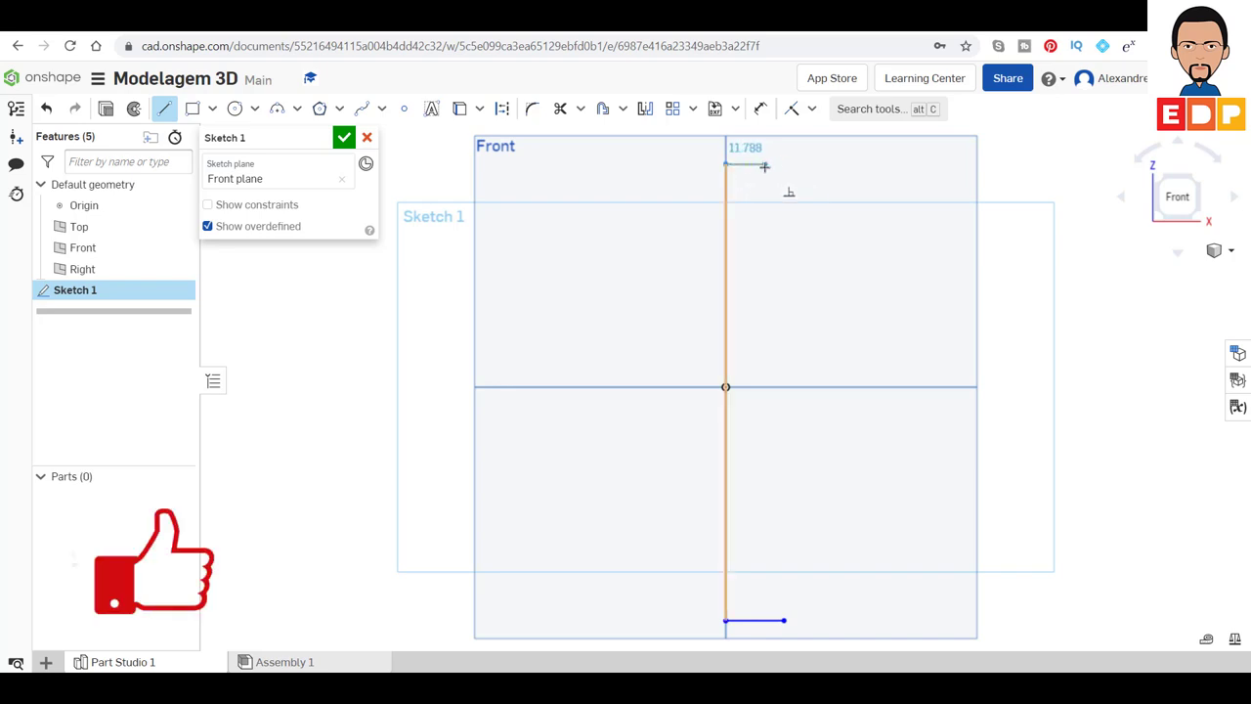
pyautogui.click(764, 165)
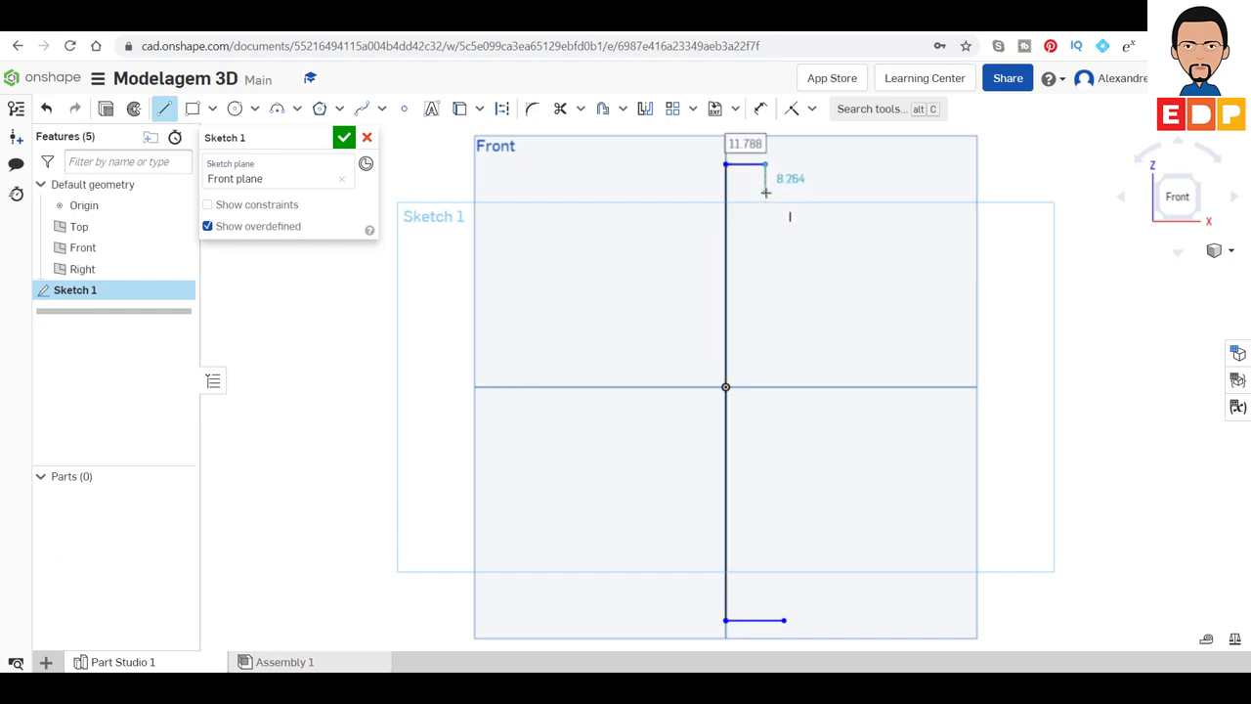
pyautogui.click(765, 192)
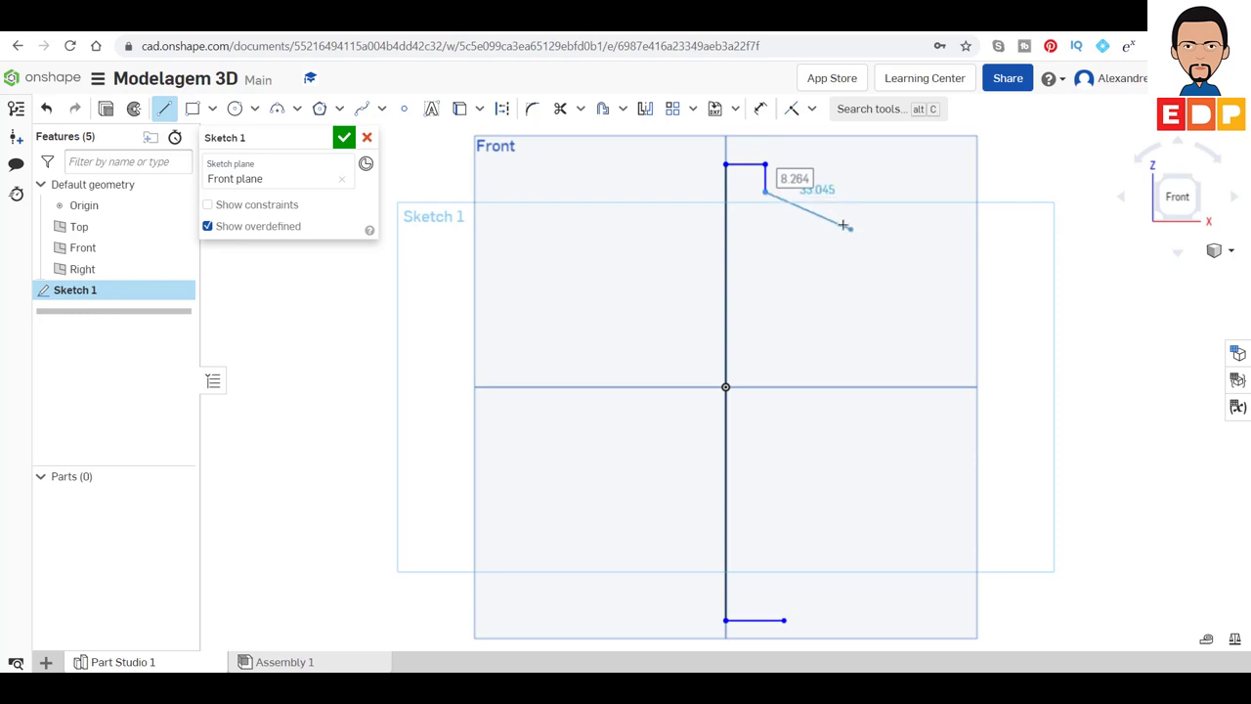
pyautogui.press('Escape')
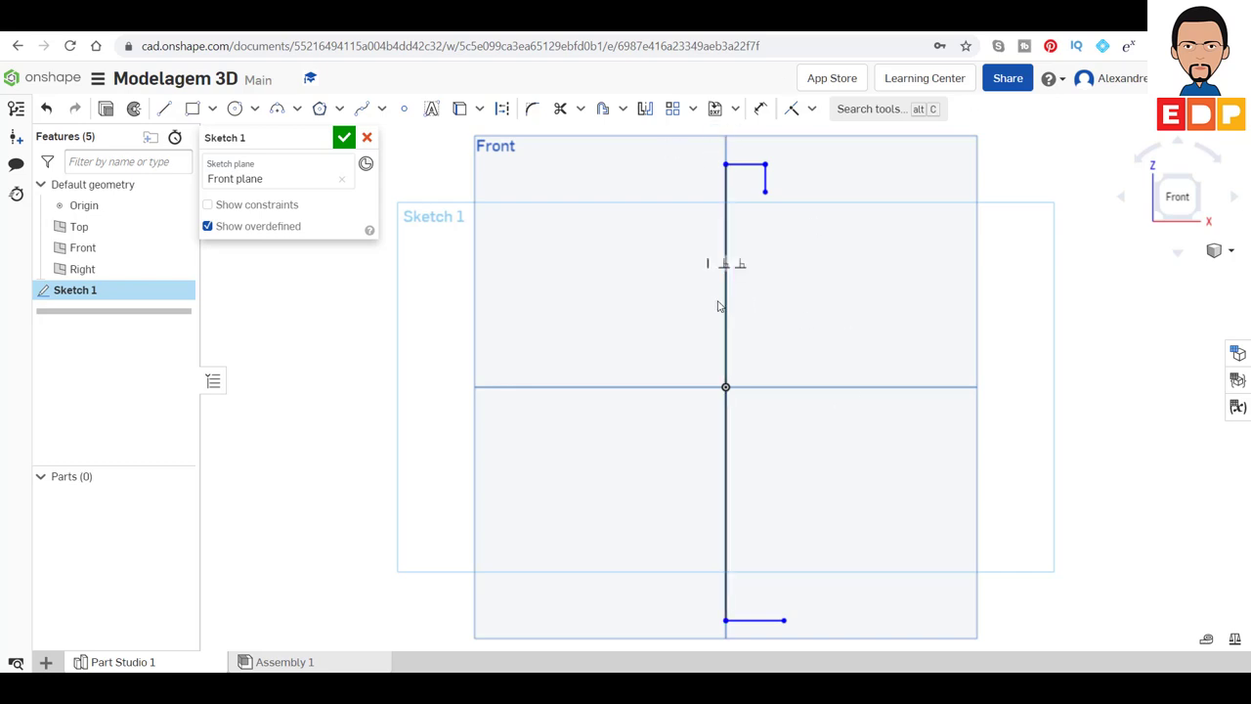
# - Dimension the profile height to 140 mm and the base 70 mm below the origin
pyautogui.click(761, 109)
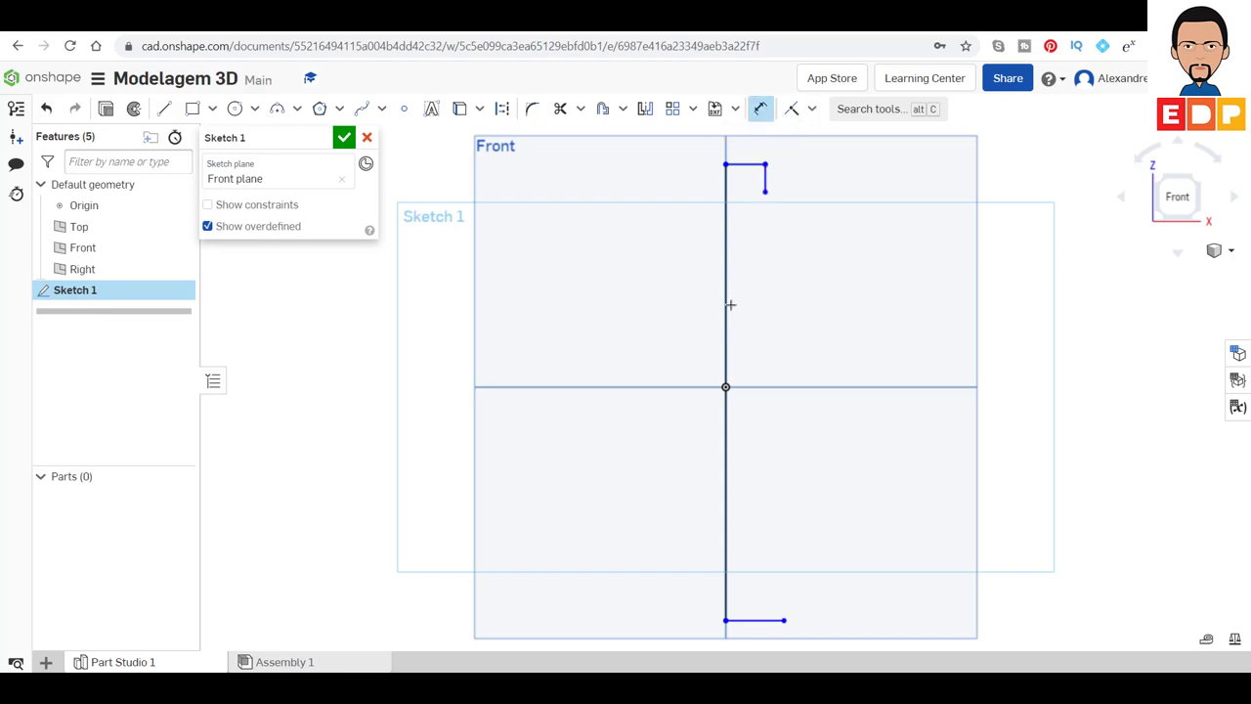
pyautogui.click(582, 369)
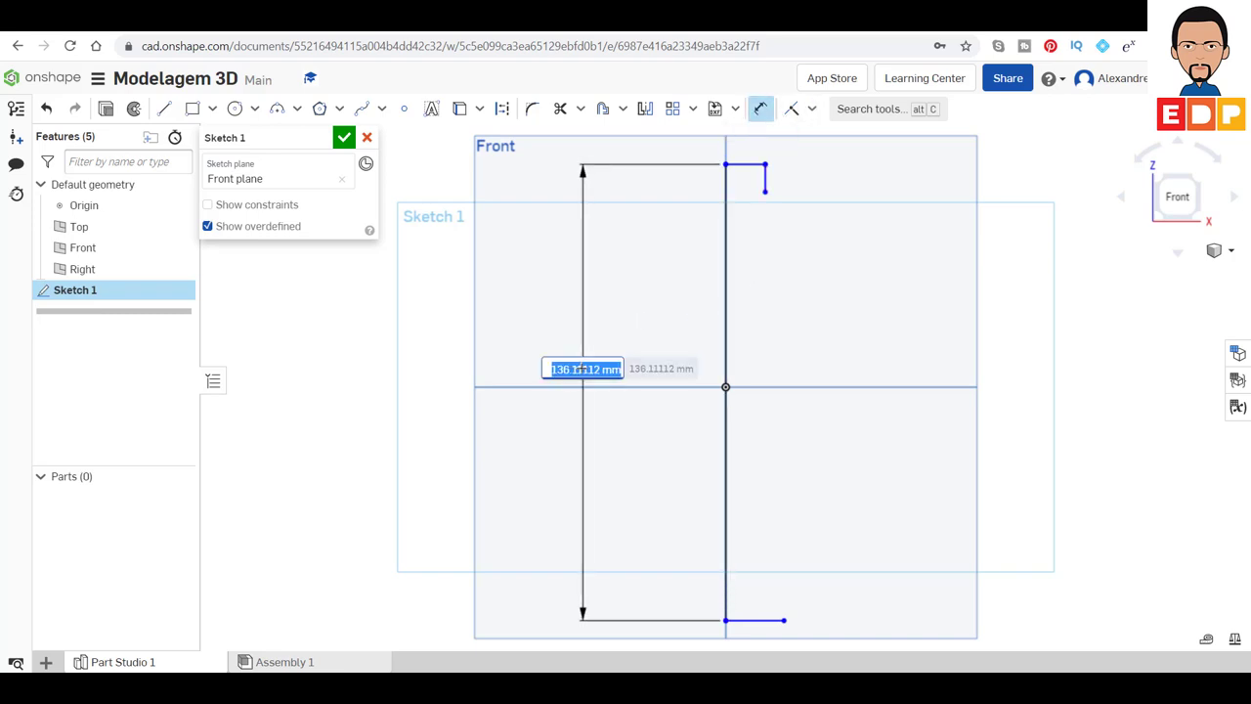
pyautogui.write('140')
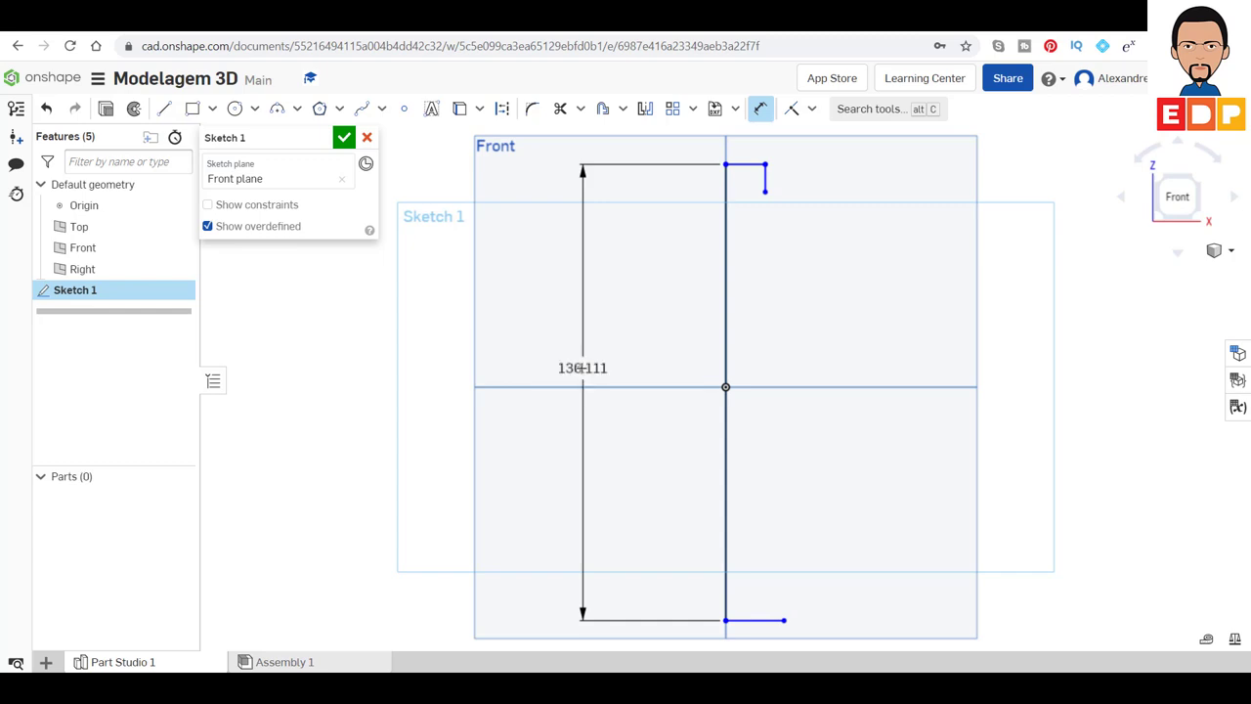
pyautogui.press('Return')
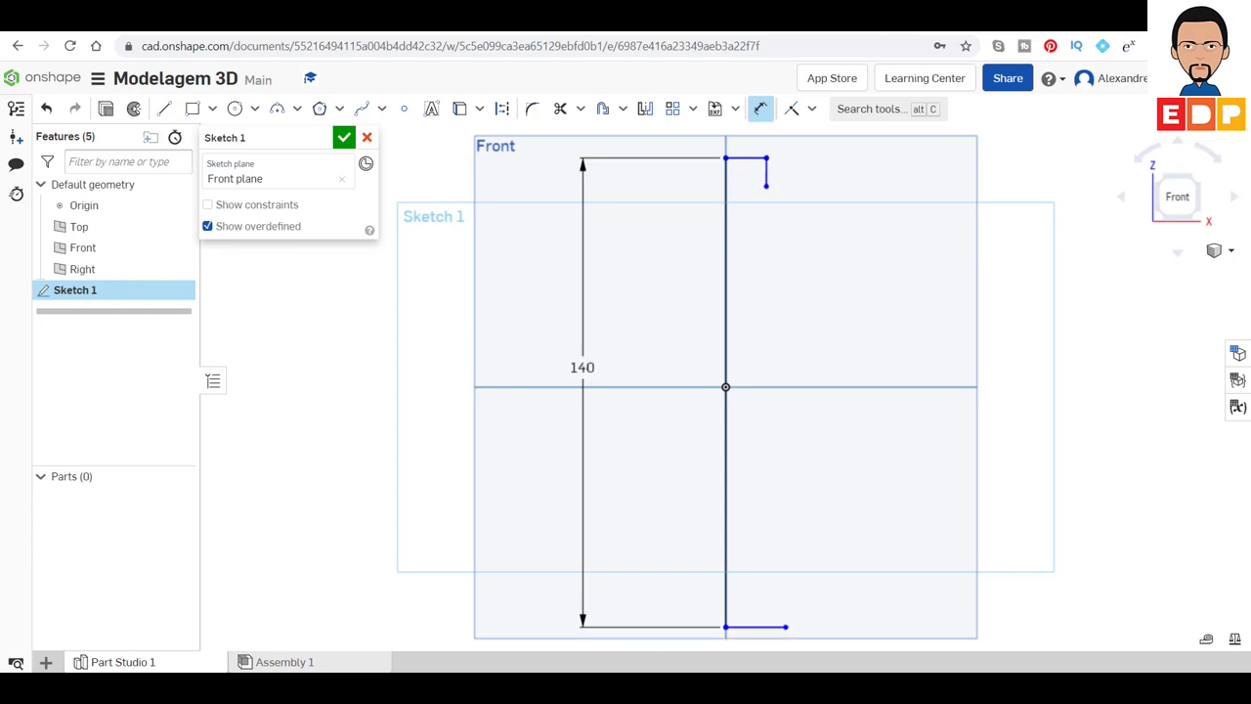
pyautogui.click(749, 627)
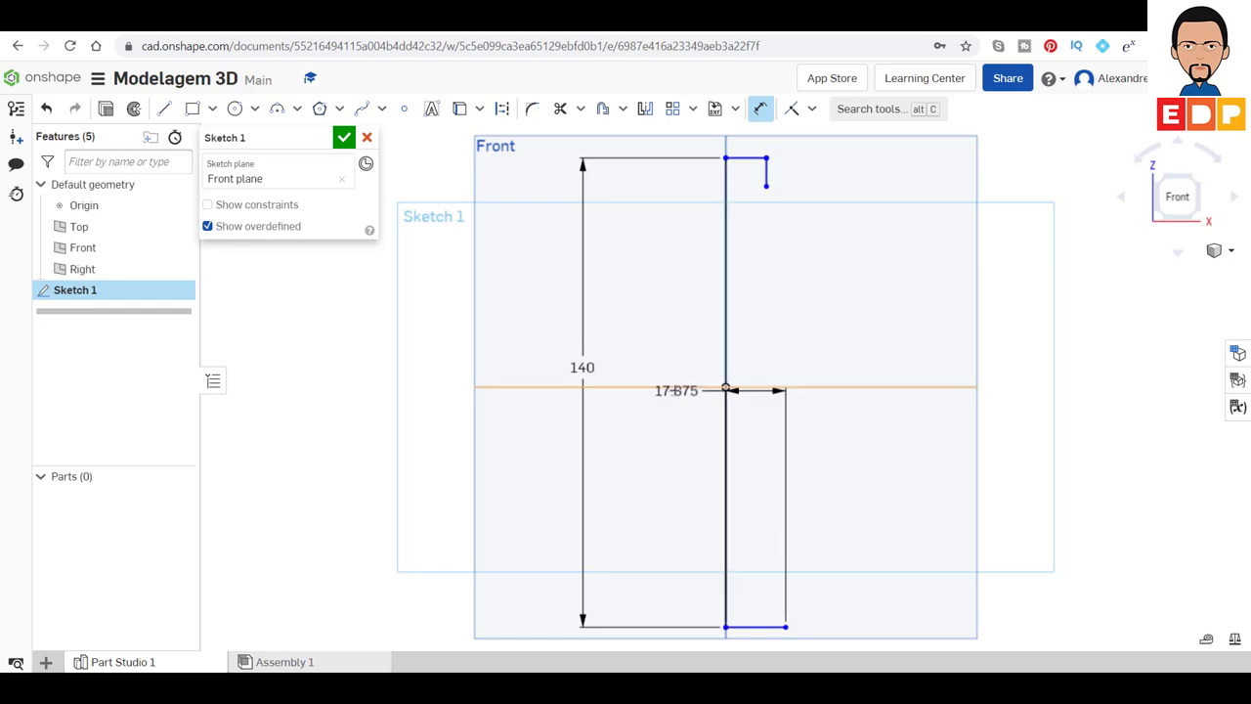
pyautogui.click(672, 387)
pyautogui.click(653, 519)
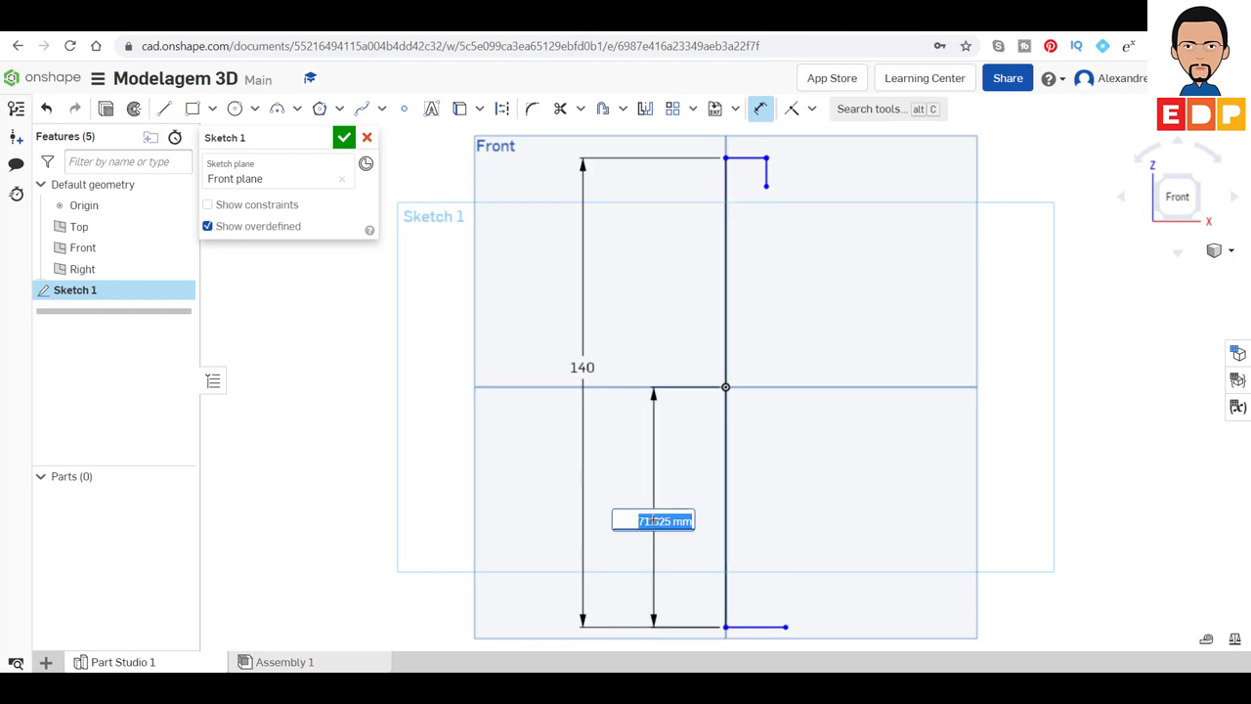
pyautogui.write('0')
pyautogui.press('Return')
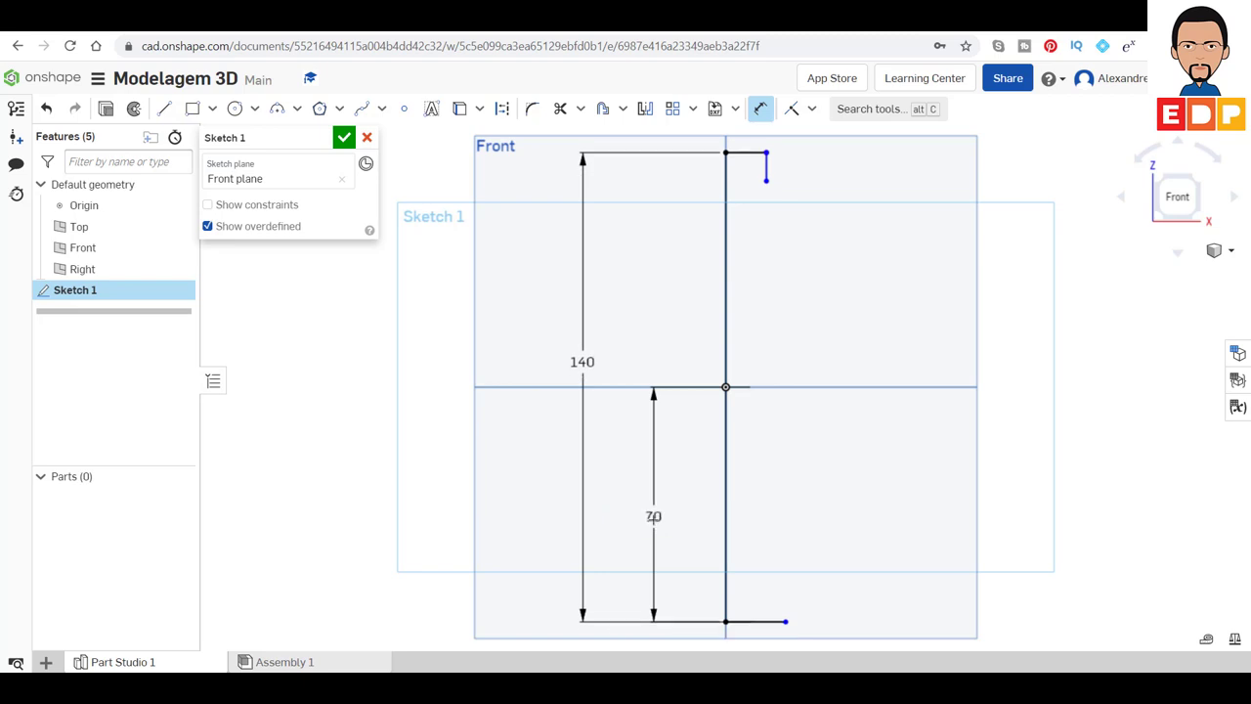
# - Dimension the base line to 30 mm, the top line to 15 mm and the drop to 10 mm
pyautogui.click(755, 623)
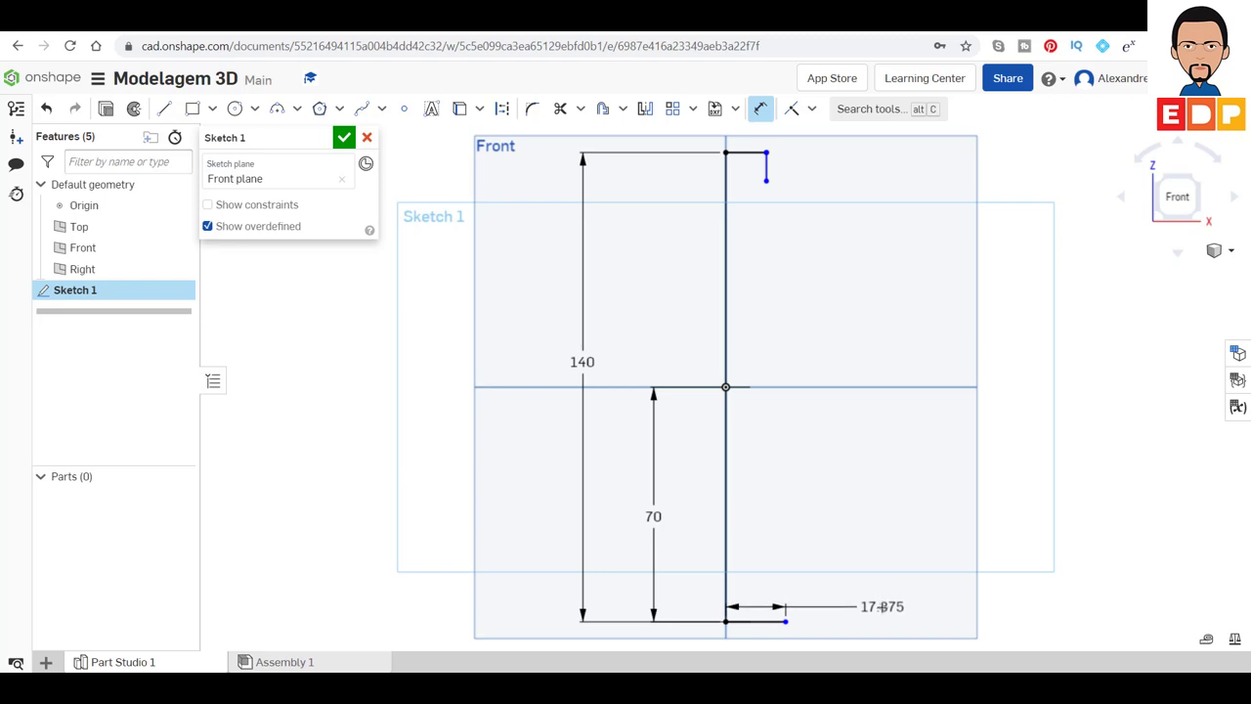
pyautogui.click(882, 606)
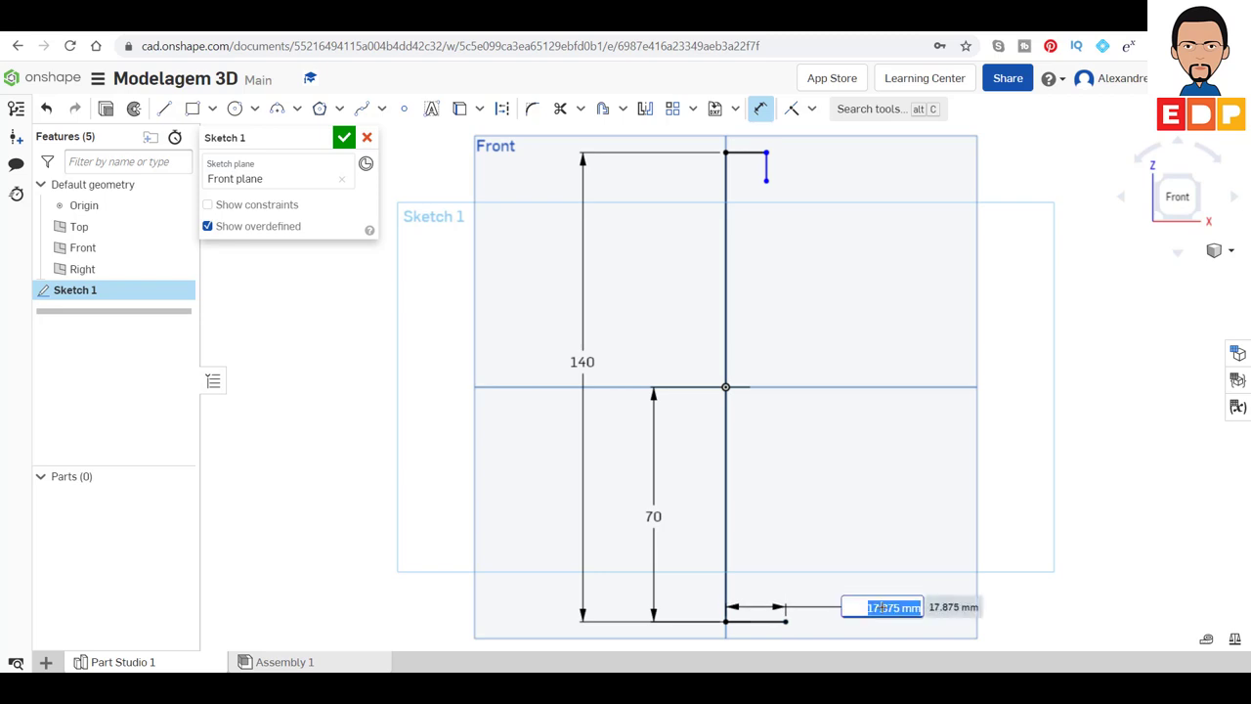
pyautogui.write('30')
pyautogui.press('Return')
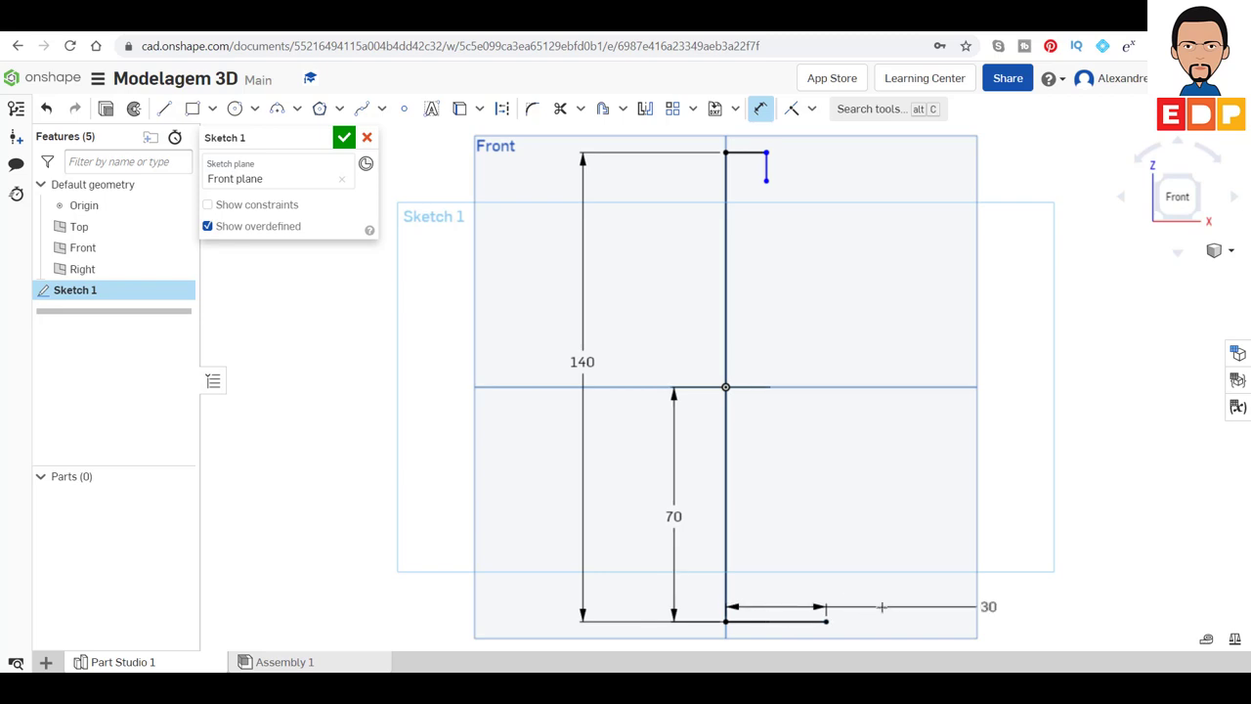
pyautogui.click(744, 152)
pyautogui.click(868, 149)
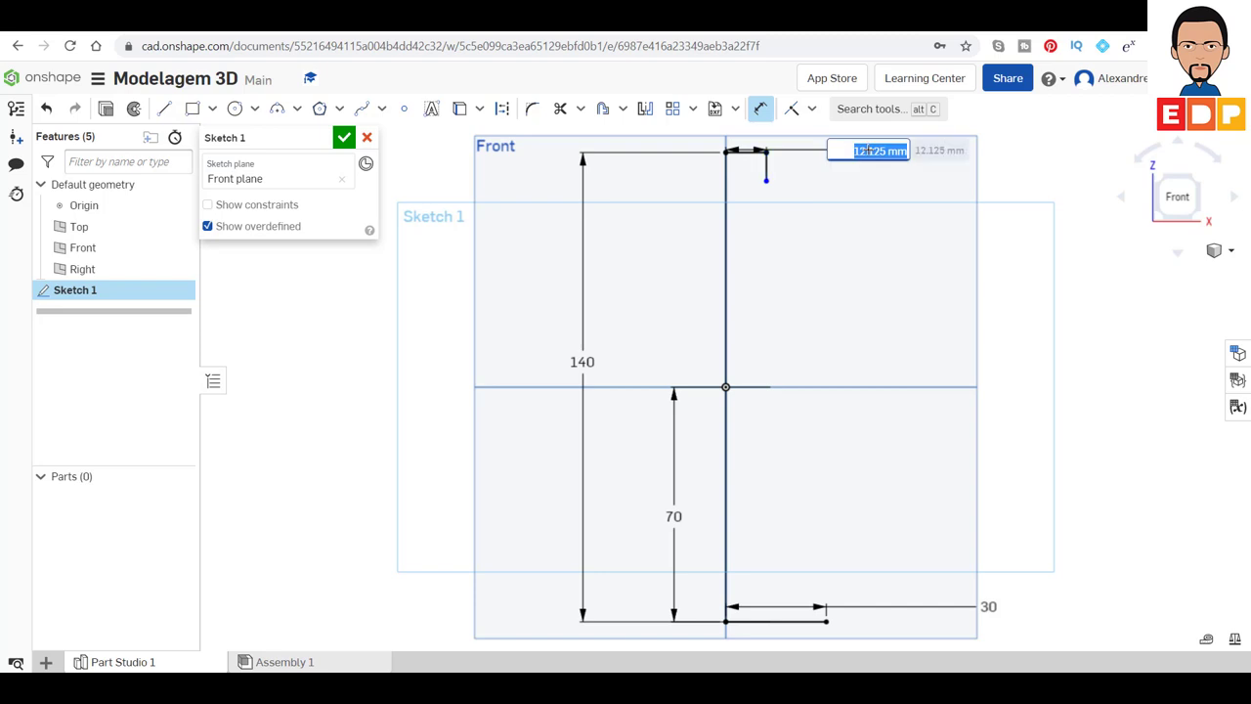
pyautogui.write('15')
pyautogui.press('Return')
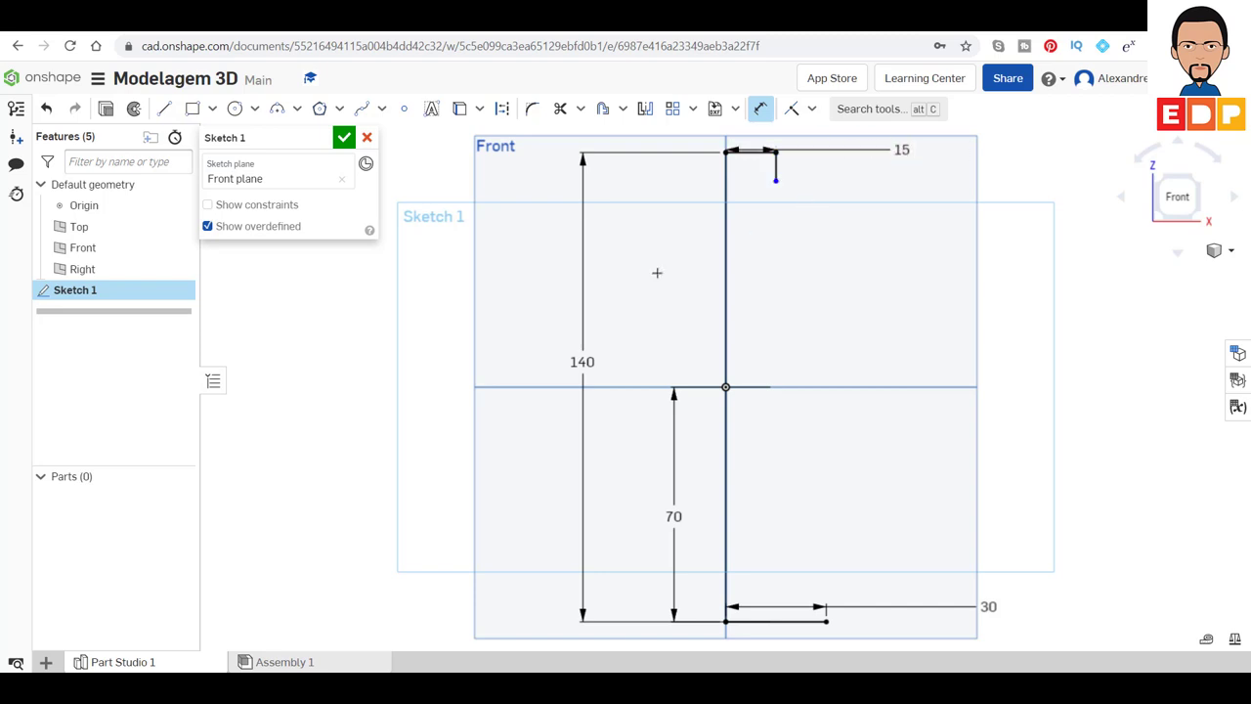
pyautogui.click(775, 166)
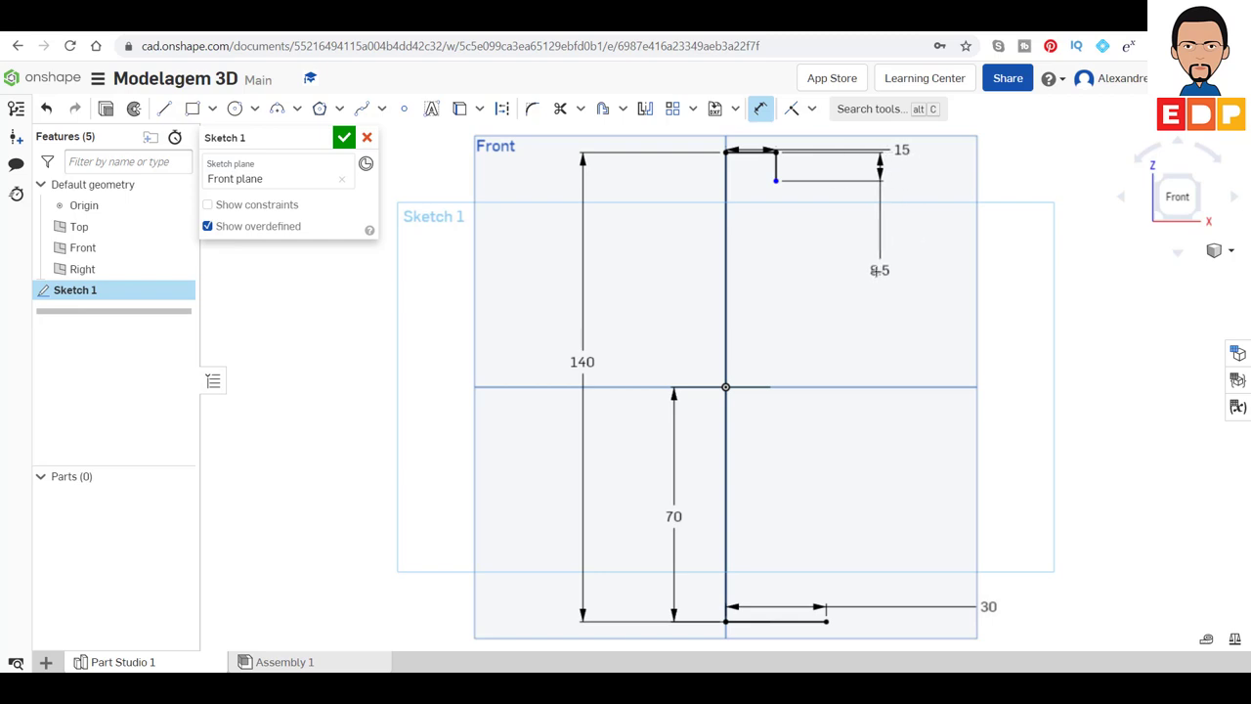
pyautogui.click(876, 271)
pyautogui.write('10')
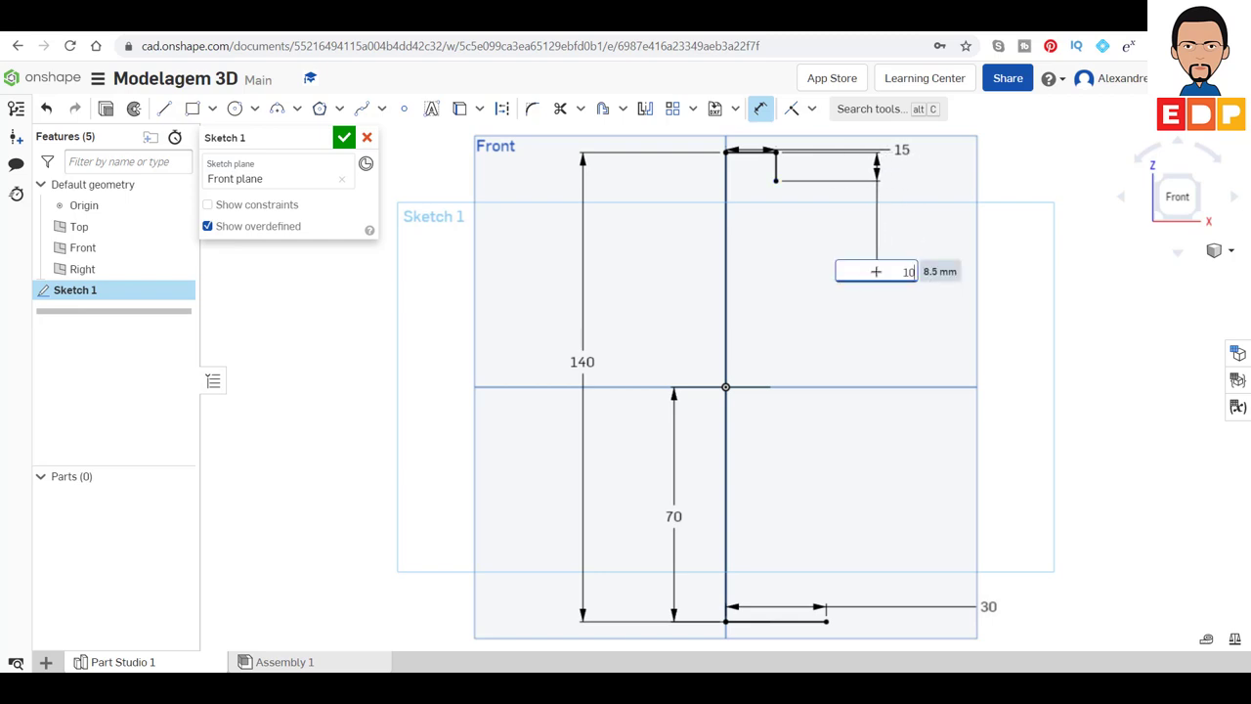
pyautogui.press('Return')
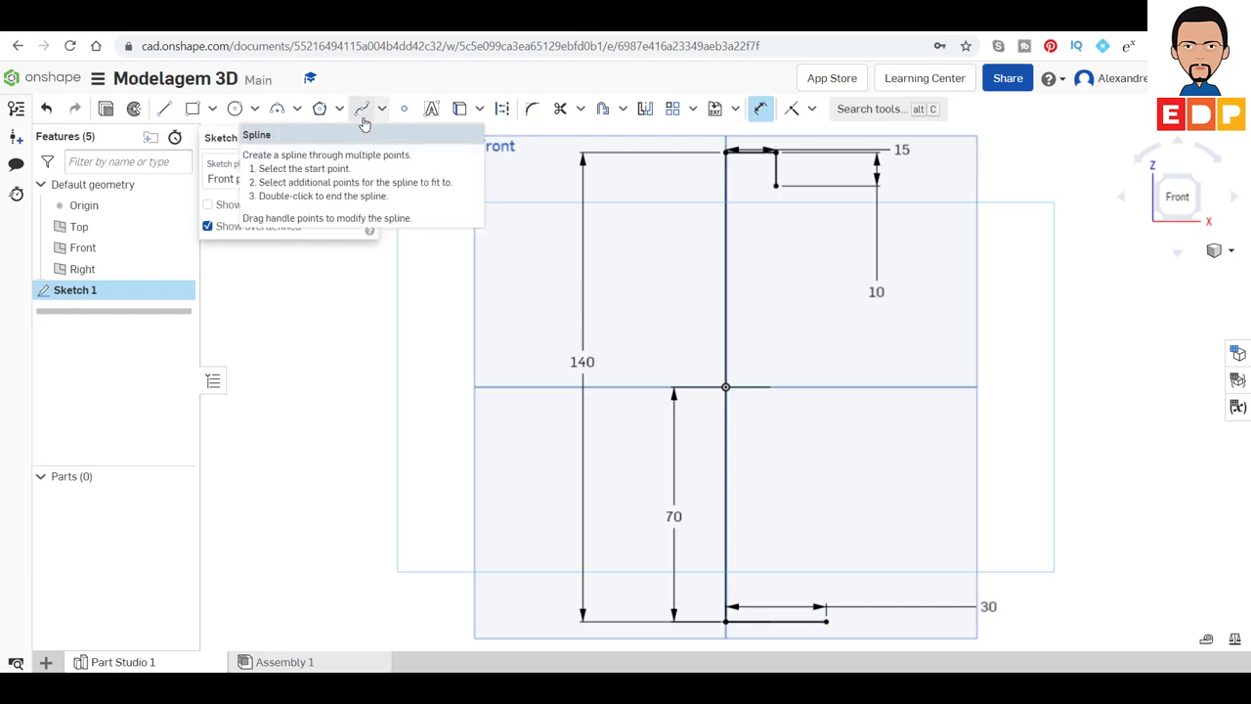
pyautogui.moveTo(362, 108)
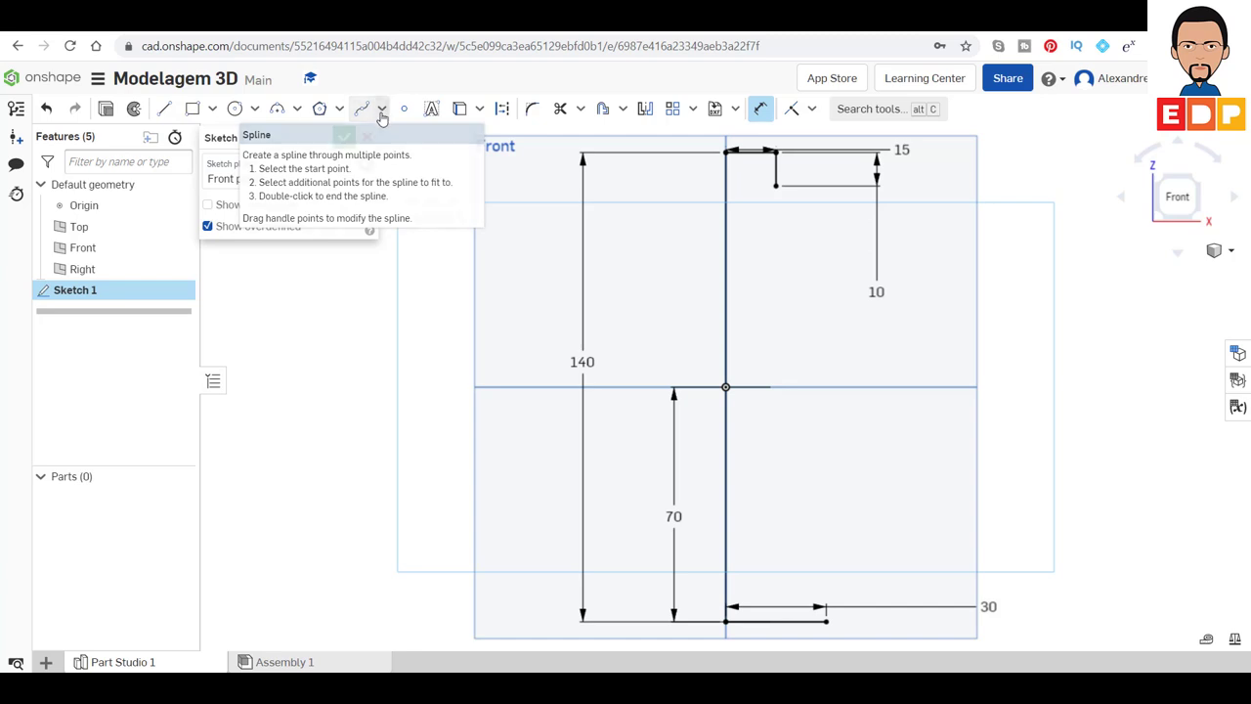
# - Draw a spline from the neck drop's endpoint through three points to the base line's outer end
pyautogui.click(381, 111)
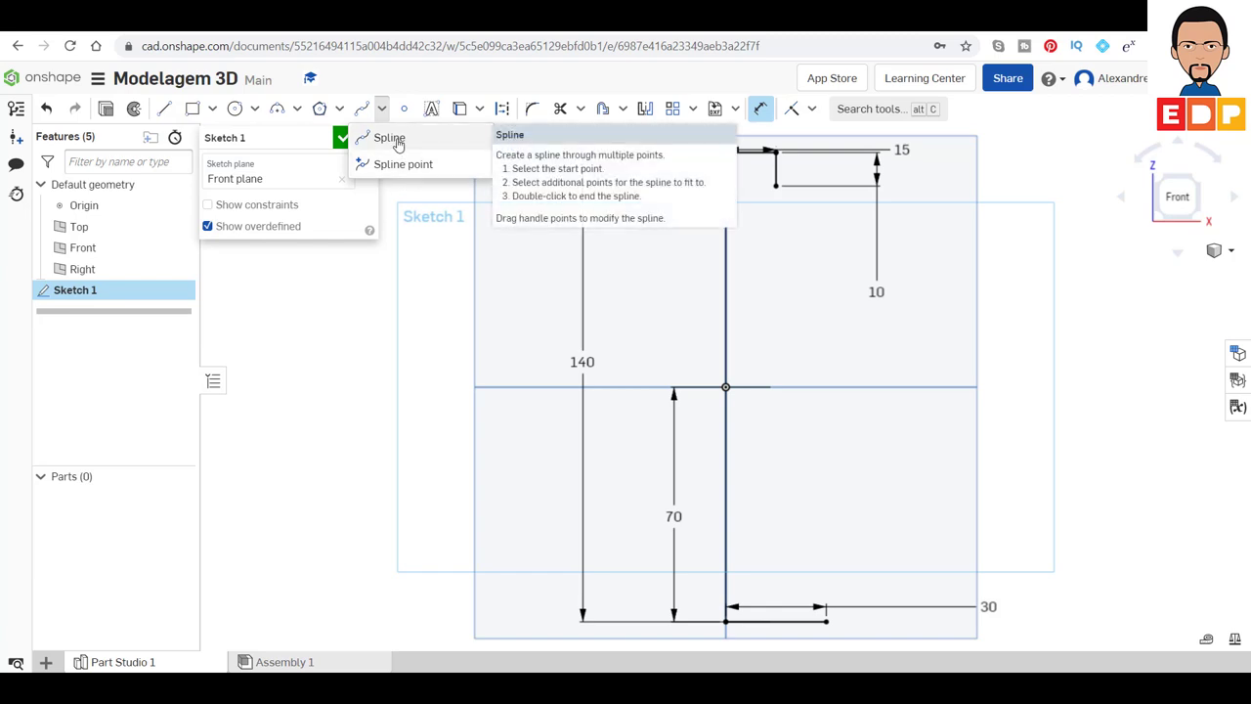
pyautogui.click(389, 140)
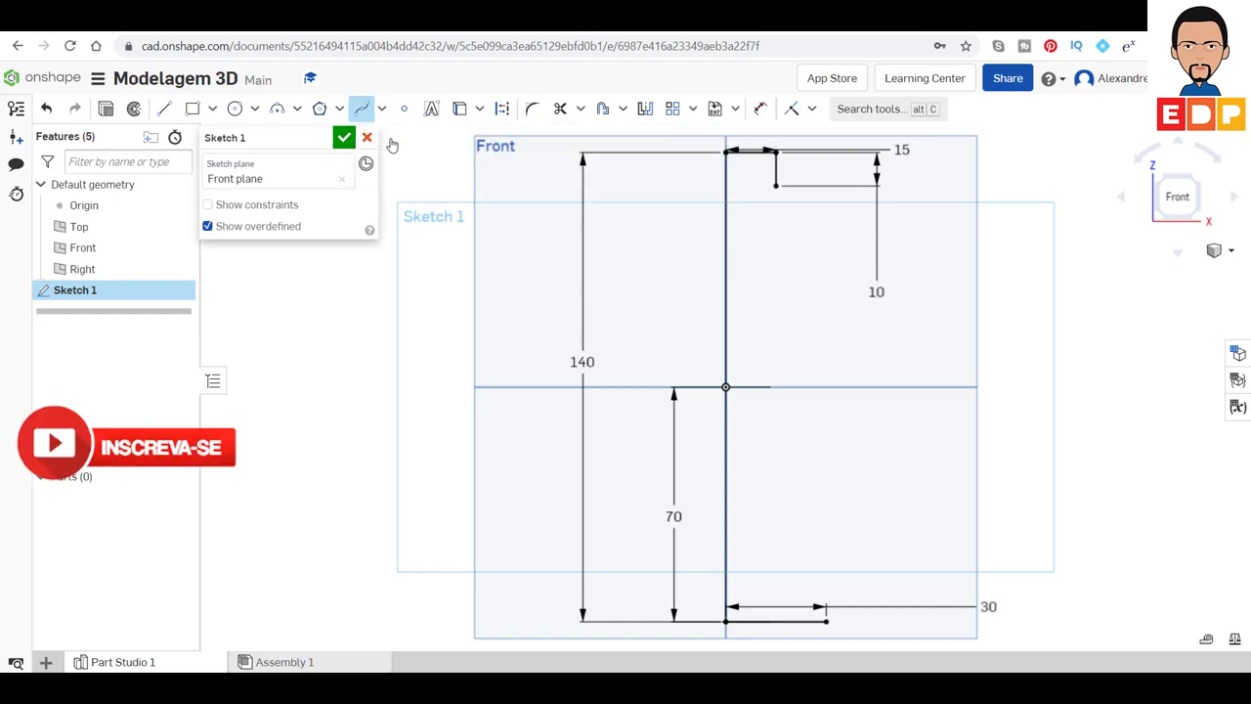
pyautogui.click(775, 185)
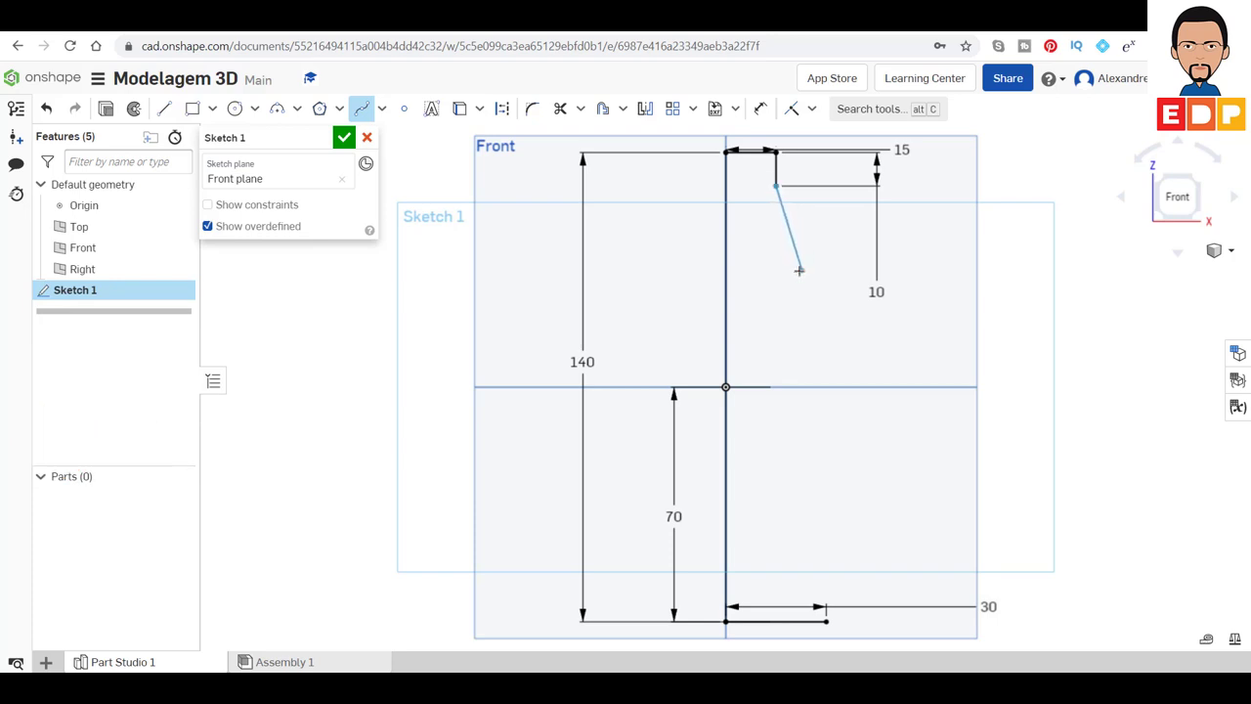
pyautogui.click(799, 270)
pyautogui.click(827, 351)
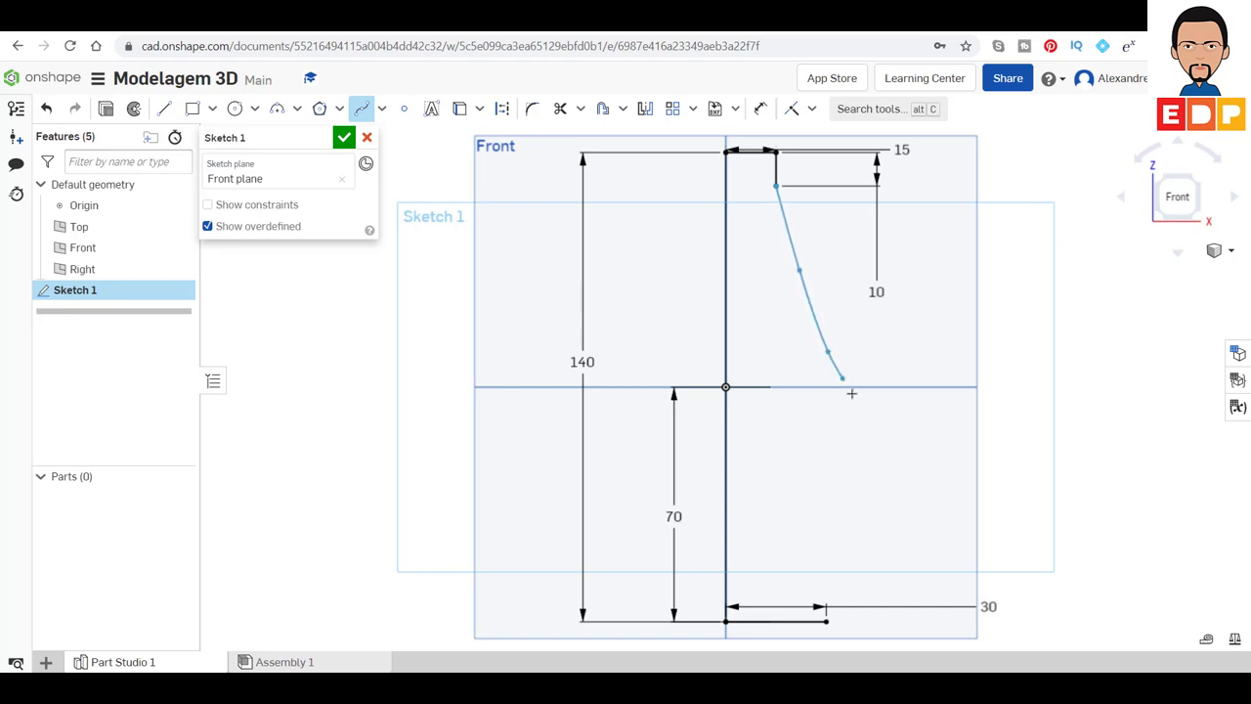
pyautogui.click(833, 463)
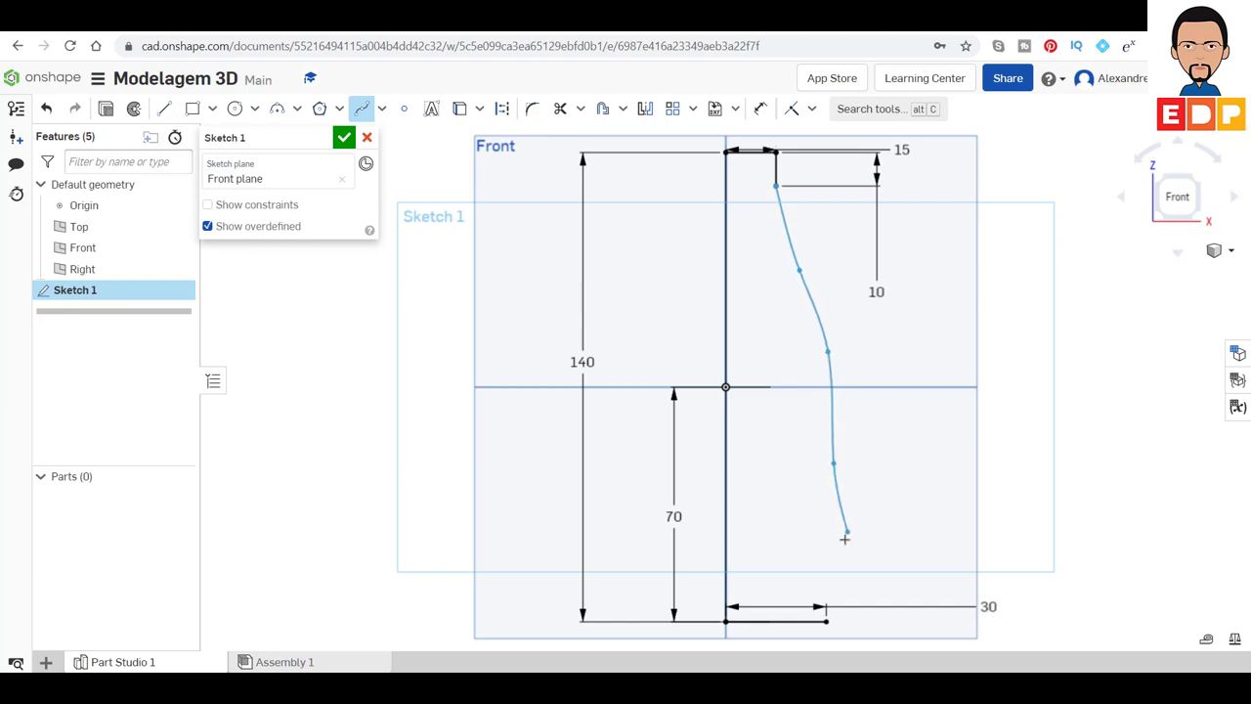
pyautogui.click(826, 621)
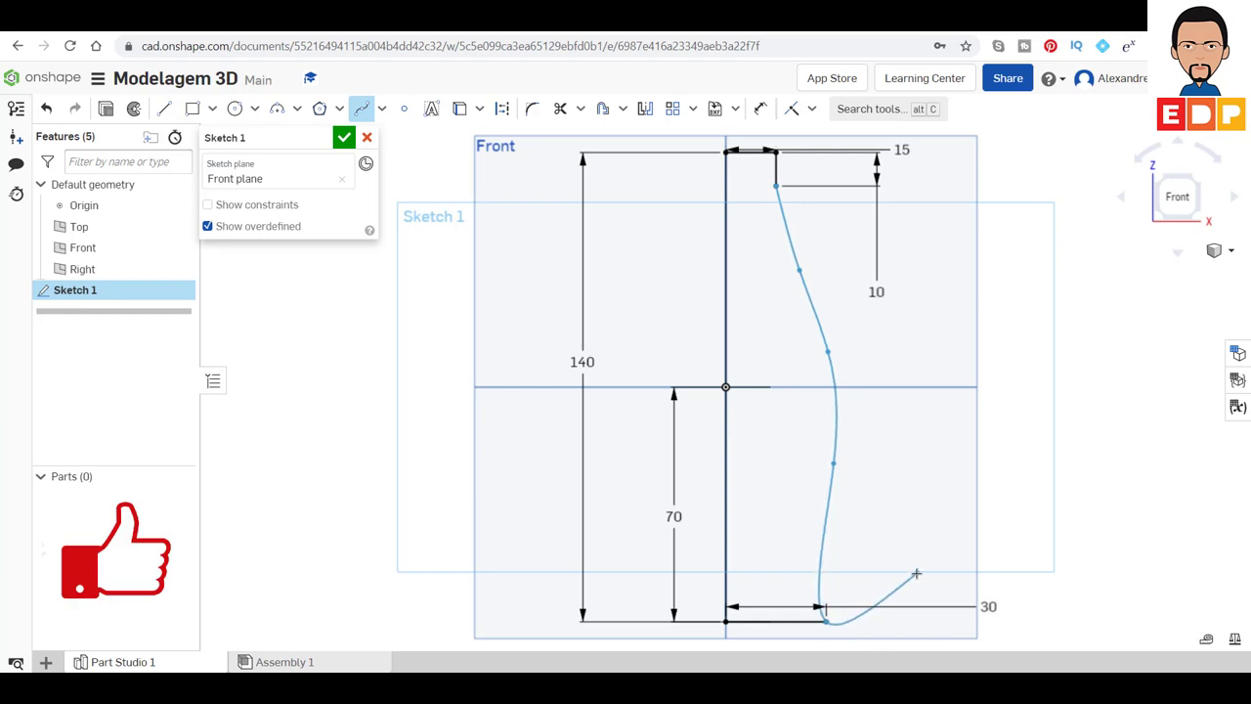
pyautogui.press('Escape')
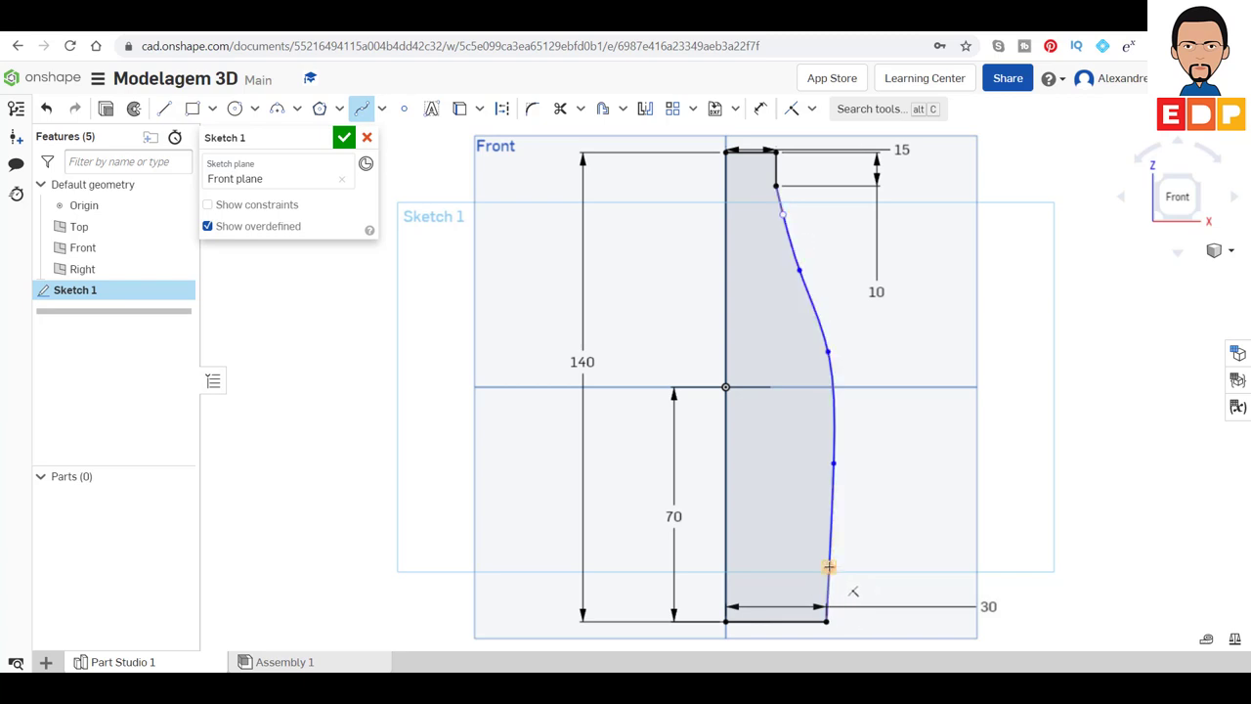
# - Cancel the stray curve and set the lowest spline point 15 mm above the base
pyautogui.click(828, 566)
pyautogui.press('Escape')
pyautogui.click(761, 108)
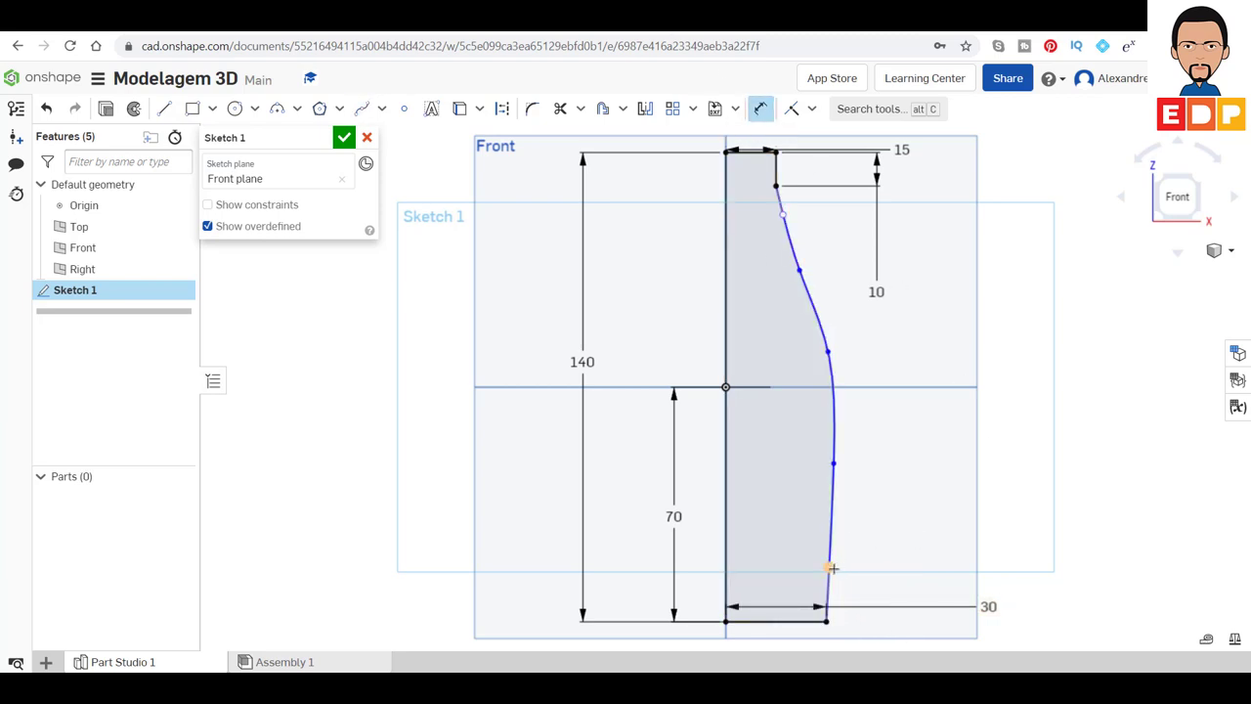
pyautogui.click(775, 621)
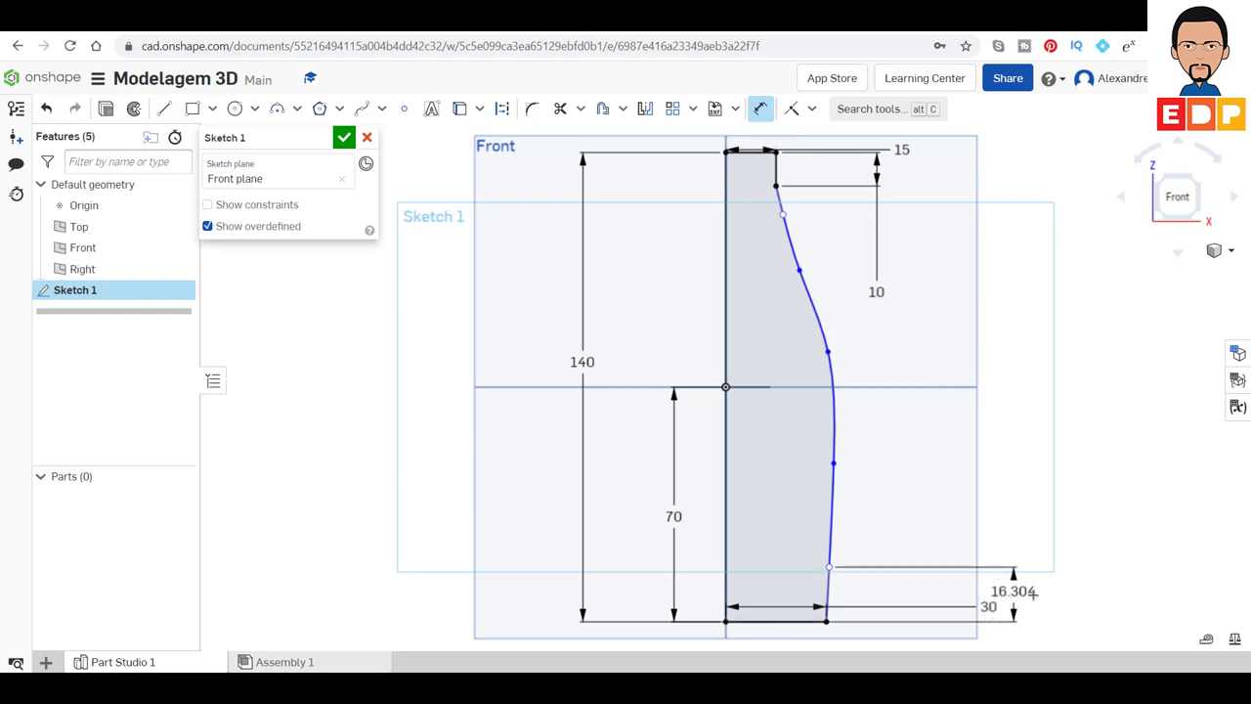
pyautogui.click(1034, 598)
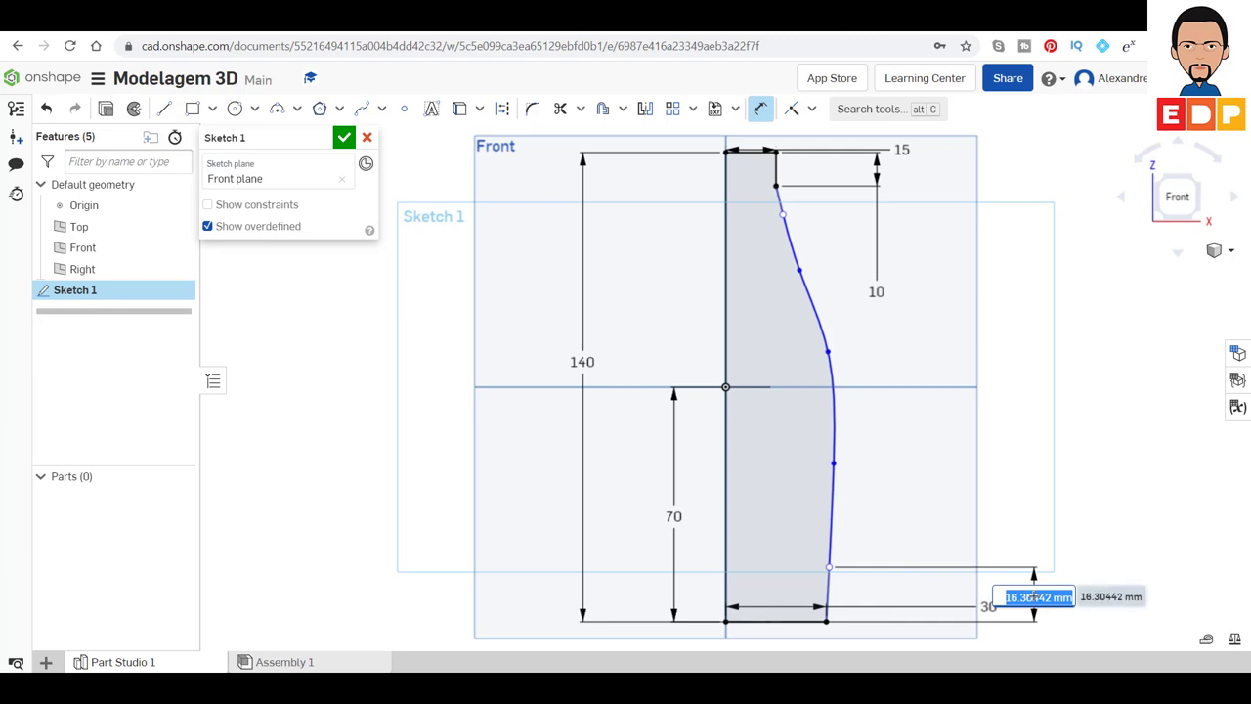
pyautogui.write('15')
pyautogui.press('Return')
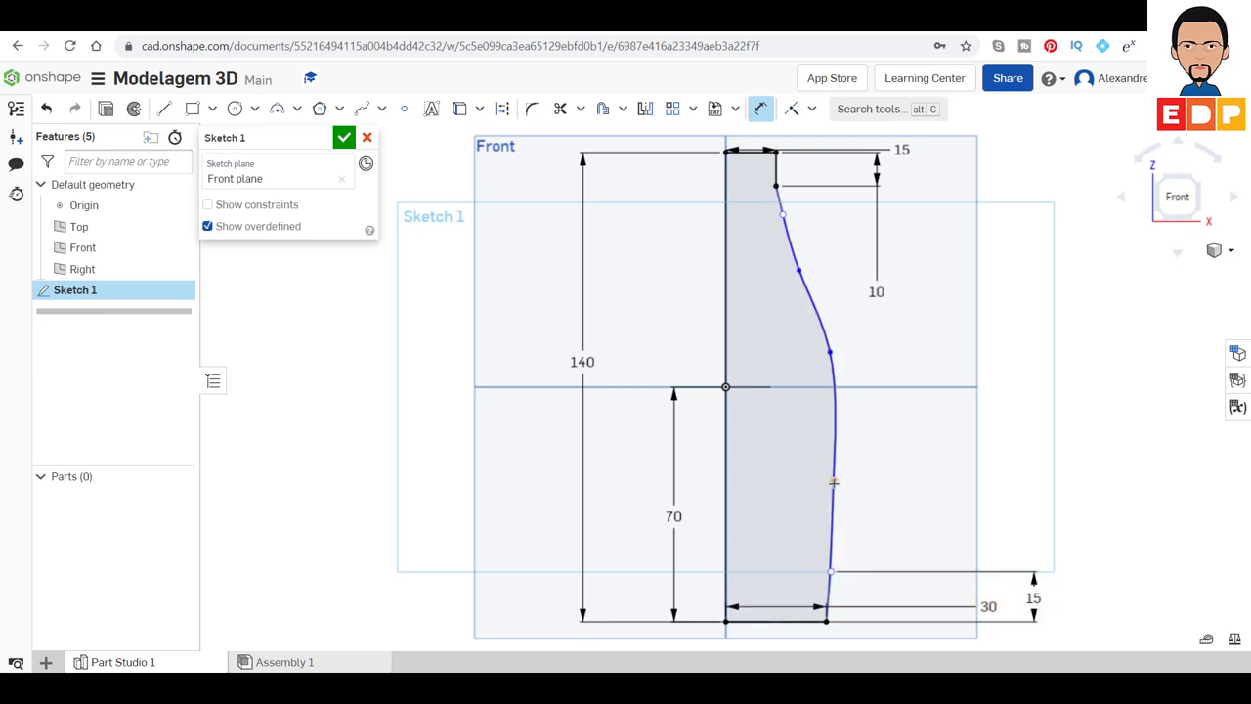
# - Dimension the next spline points at 45 mm and 80 mm above the base
pyautogui.click(781, 620)
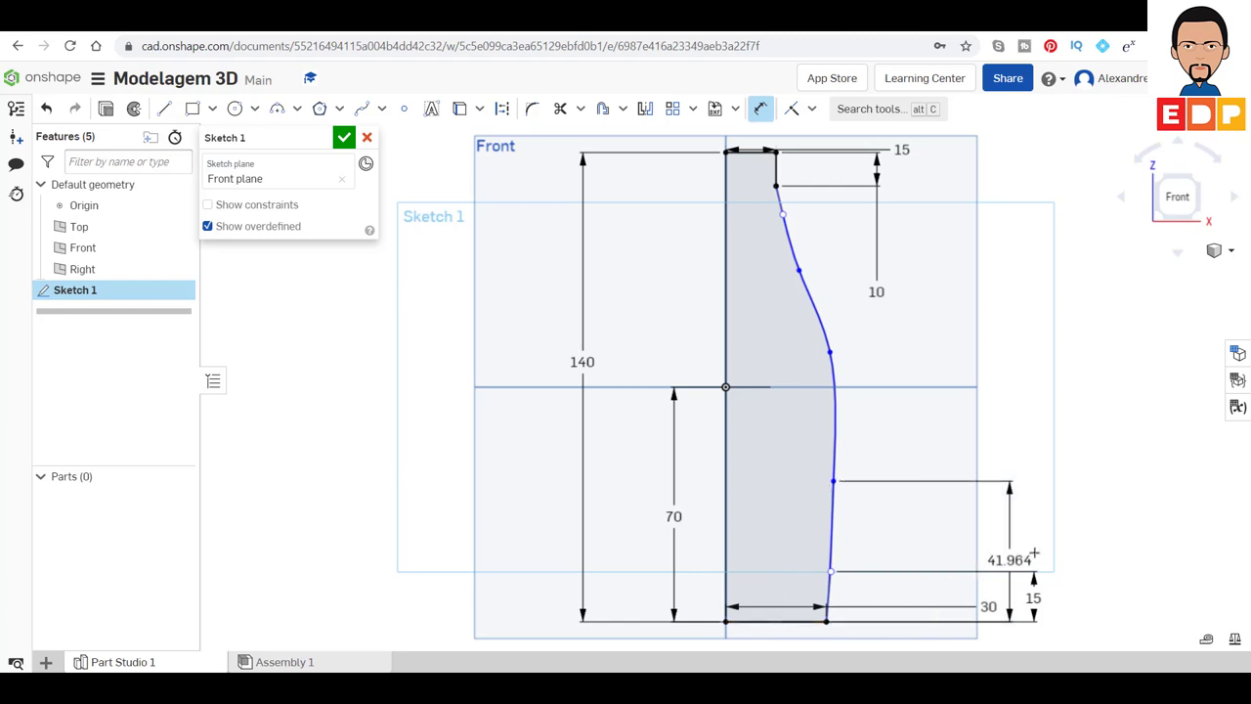
pyautogui.click(1070, 547)
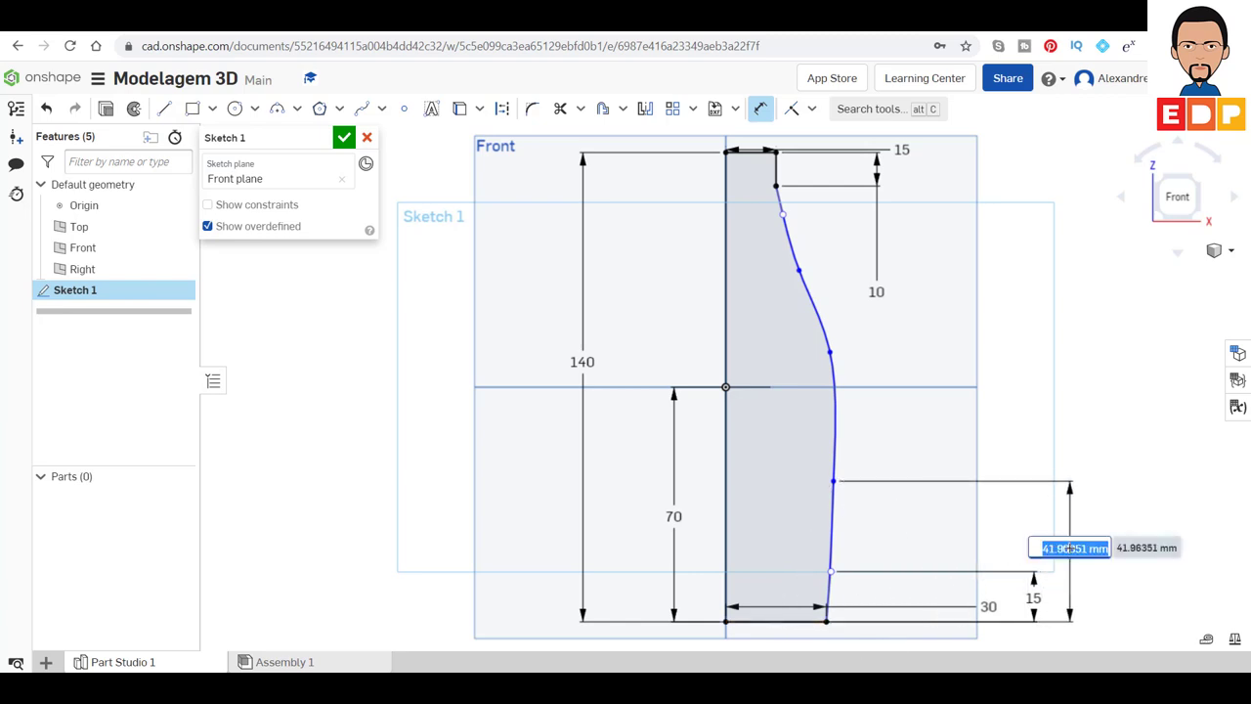
pyautogui.write('4')
pyautogui.press('Return')
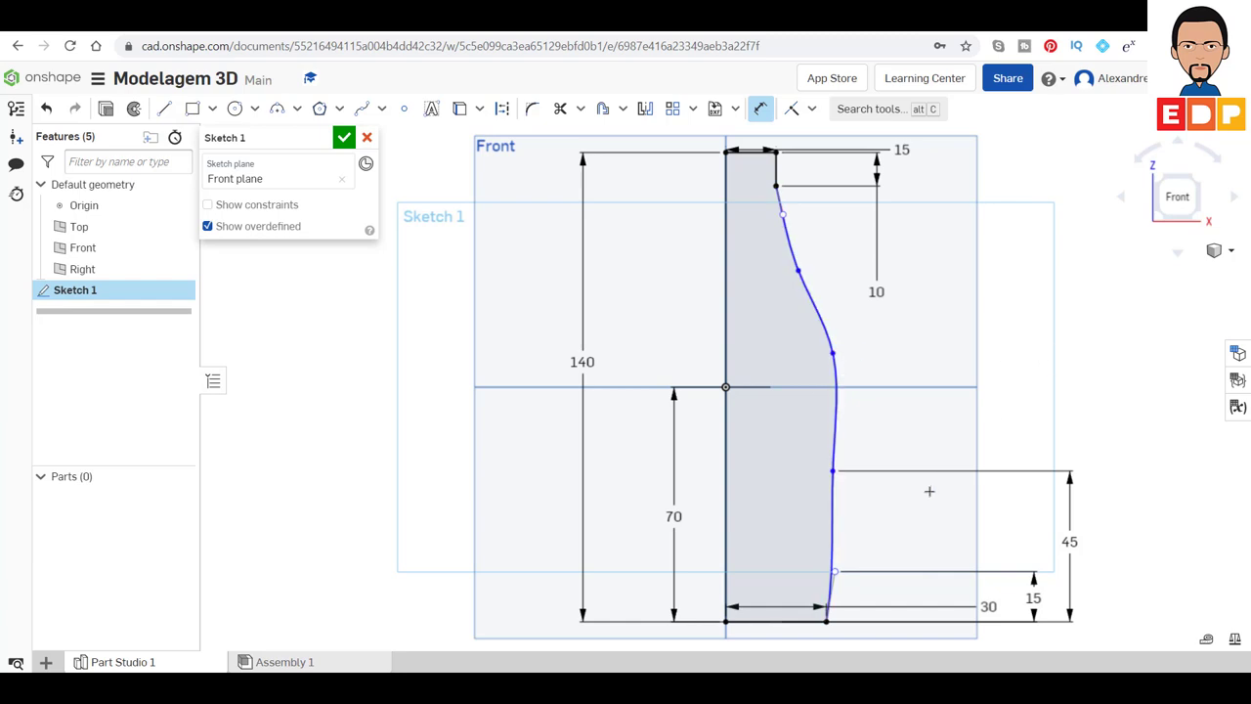
pyautogui.click(807, 622)
pyautogui.click(833, 352)
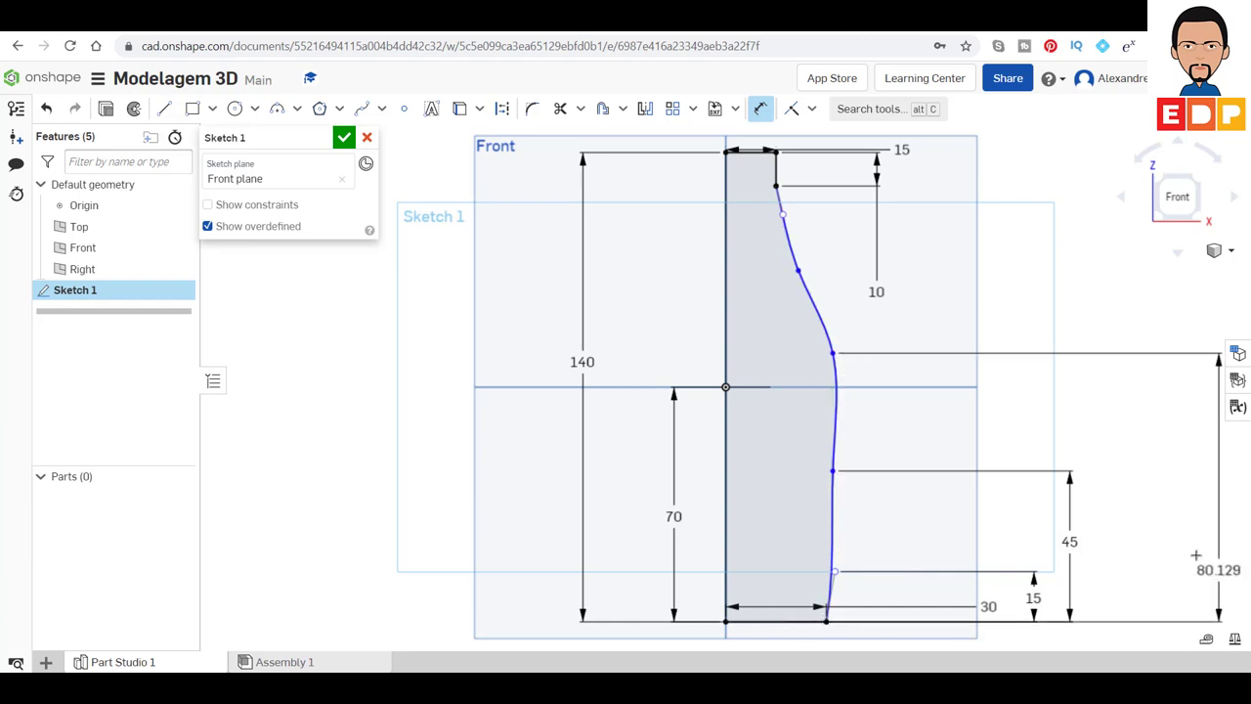
pyautogui.click(1132, 487)
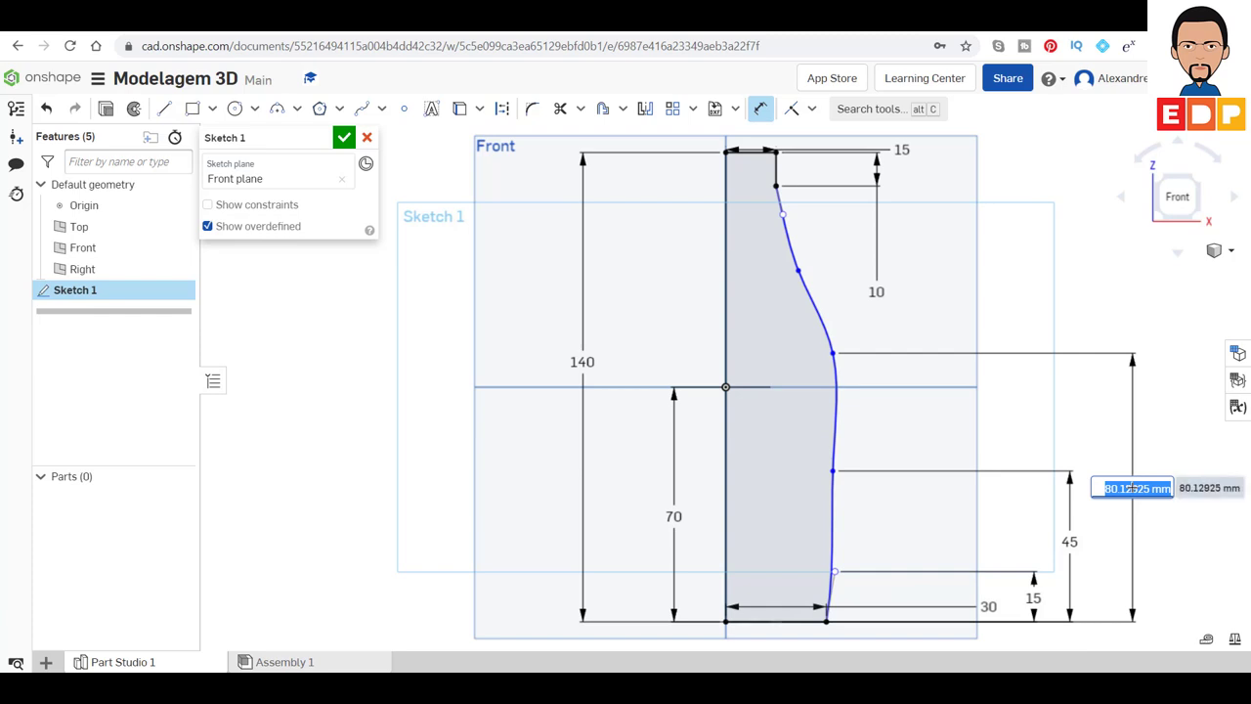
pyautogui.write('80')
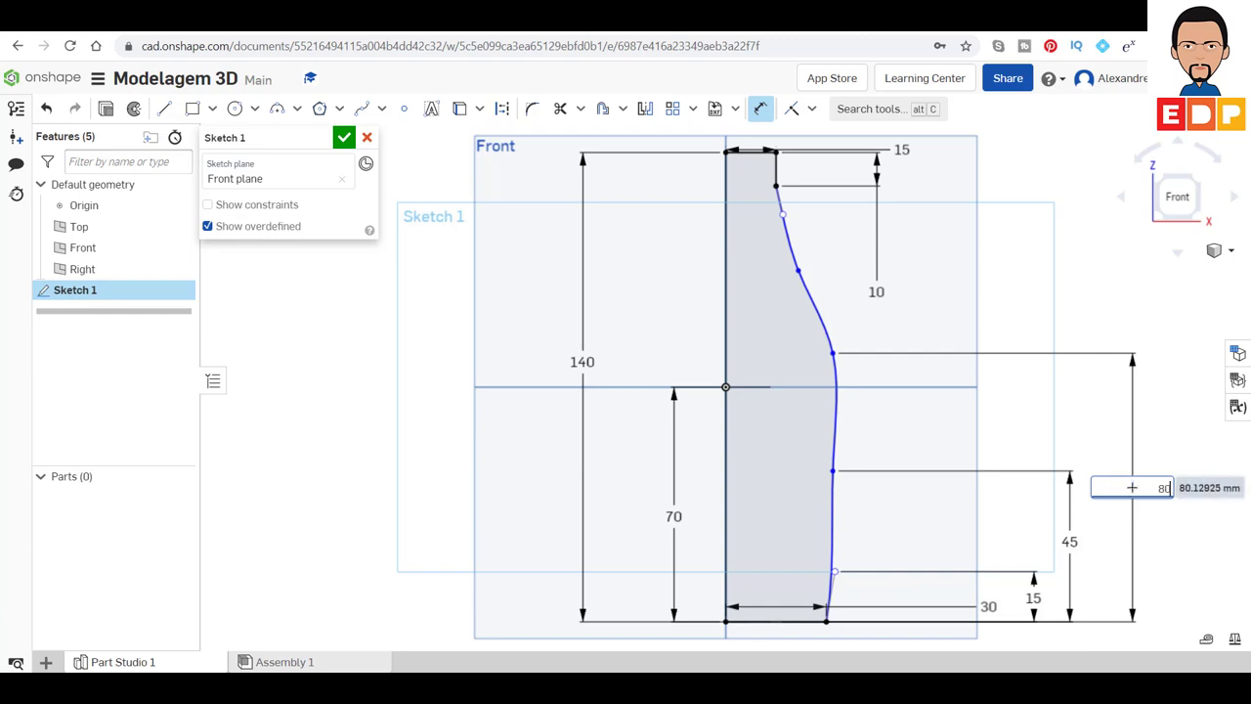
pyautogui.press('Return')
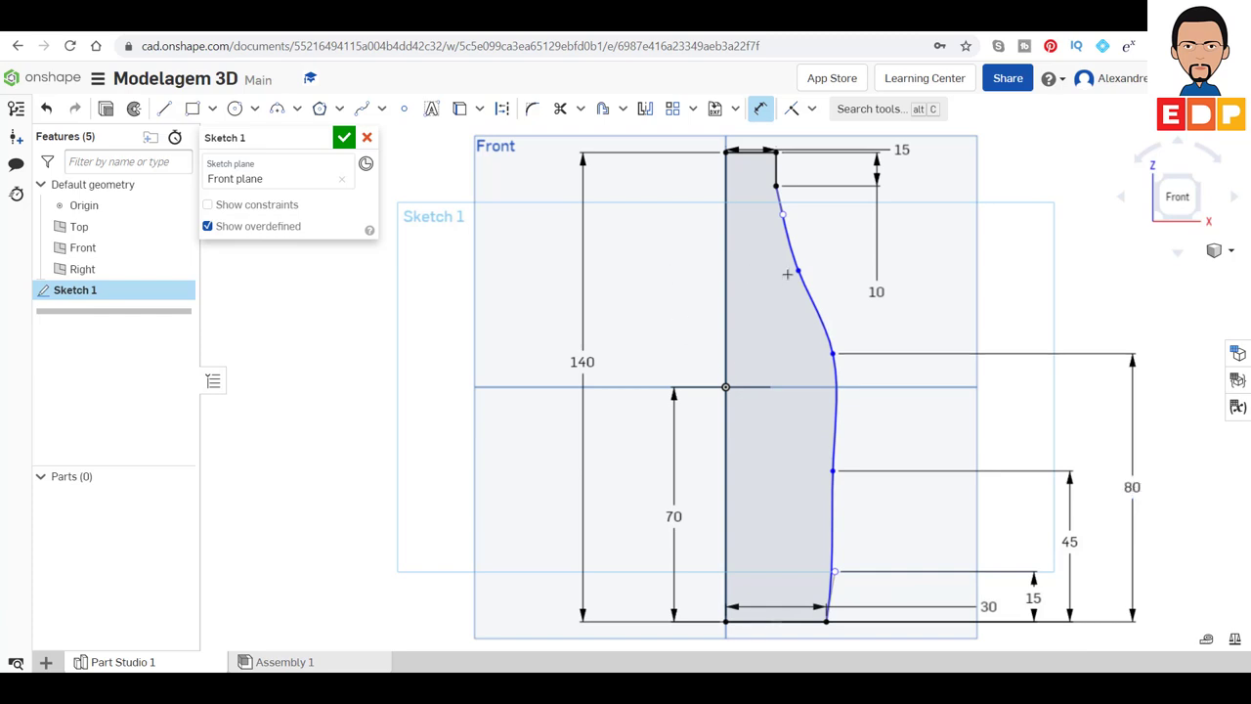
# - Set the shoulder spline point 105 mm above the base, undoing a mistaken 150
pyautogui.click(802, 623)
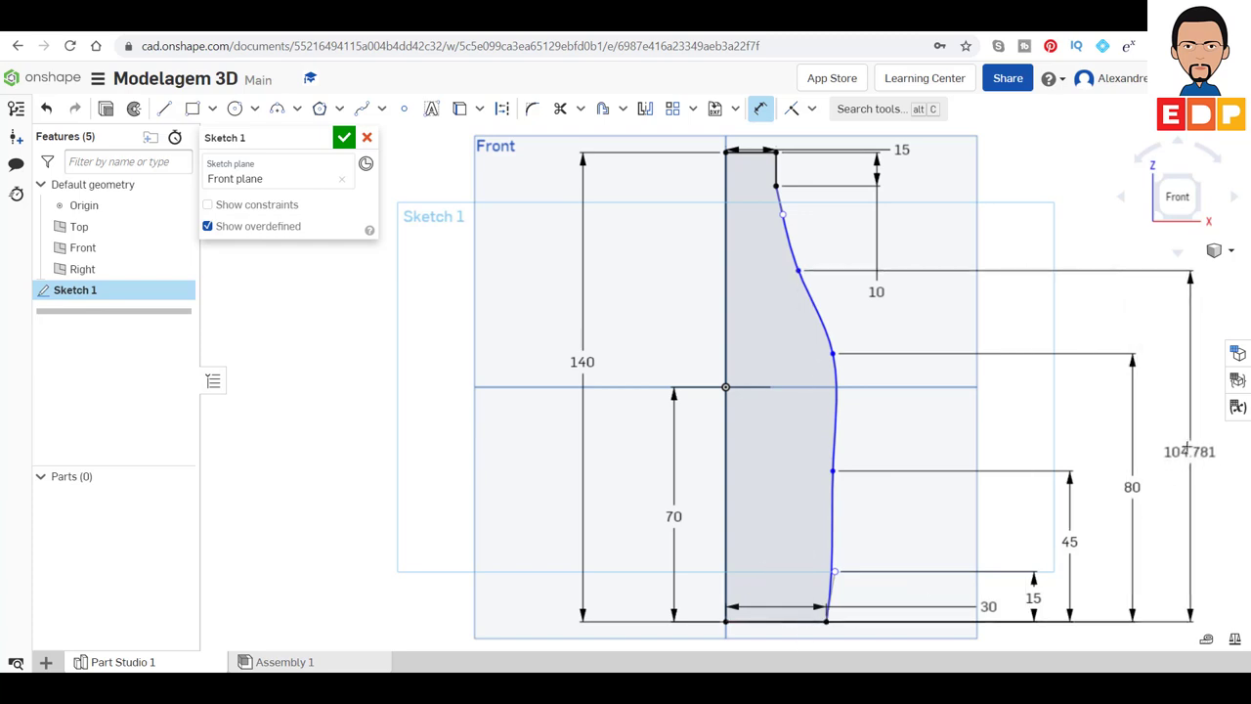
pyautogui.click(1184, 433)
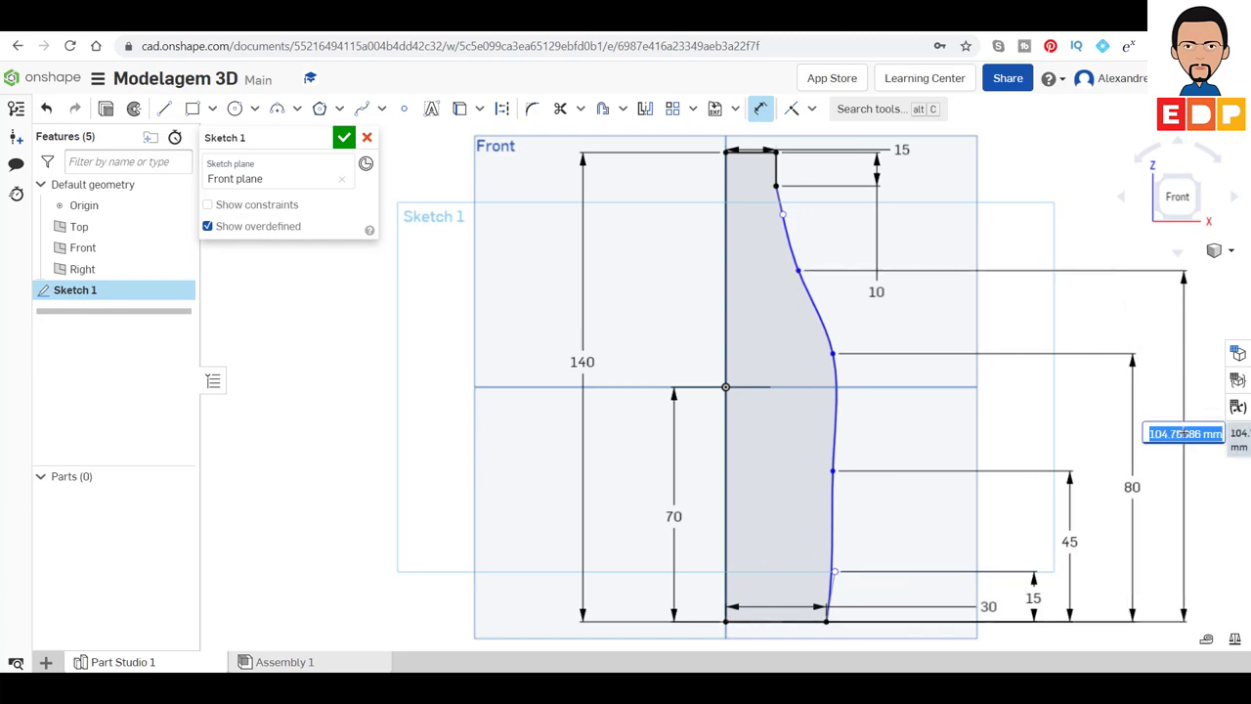
pyautogui.write('150')
pyautogui.press('Return')
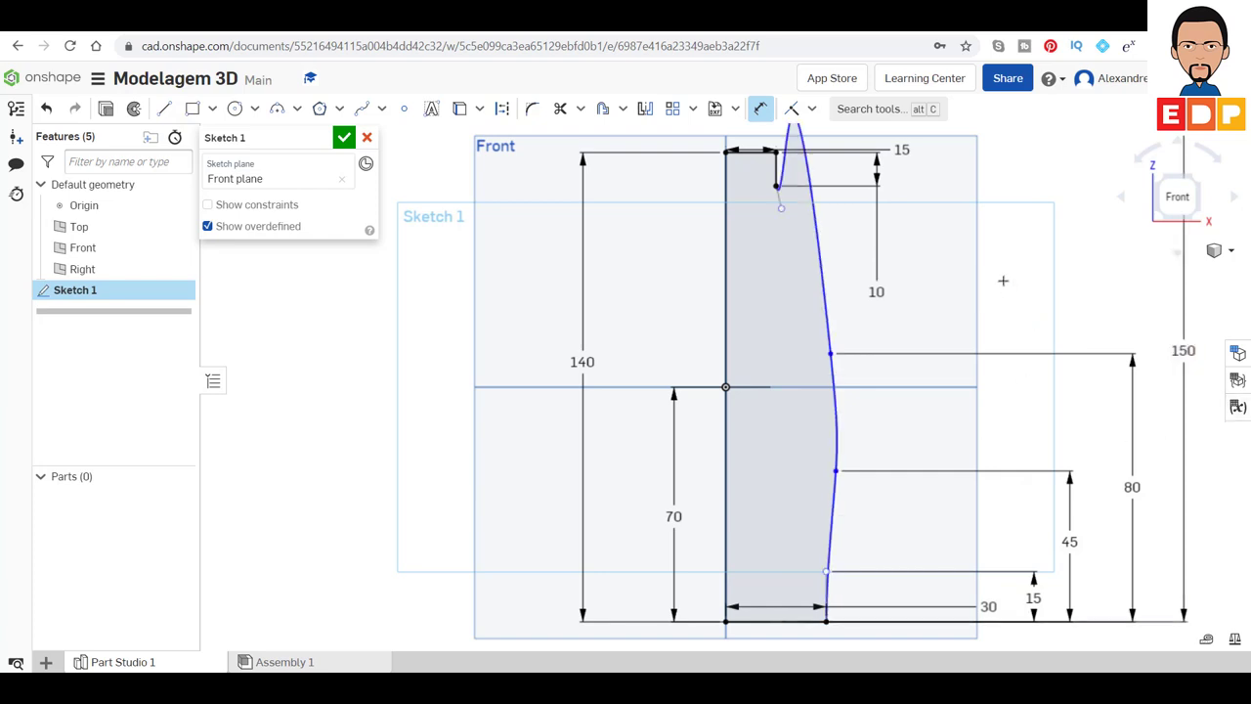
pyautogui.hotkey('ctrl', 'z')
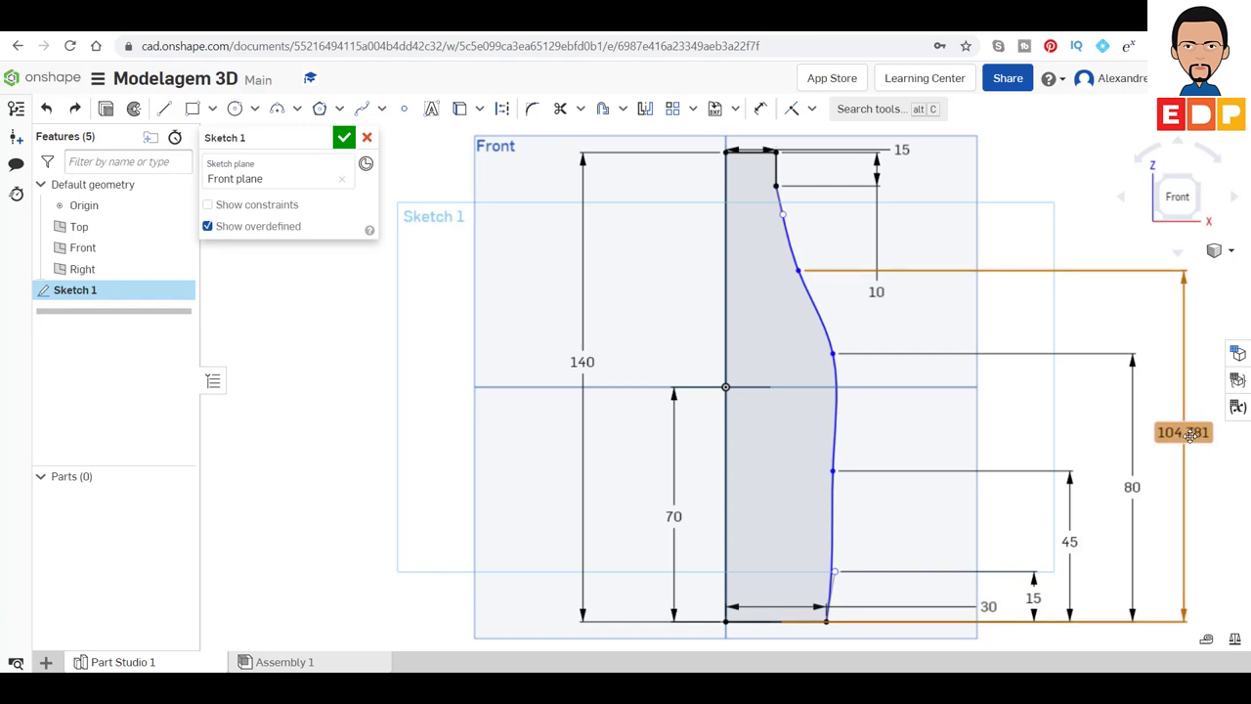
pyautogui.doubleClick(1189, 436)
pyautogui.write('1')
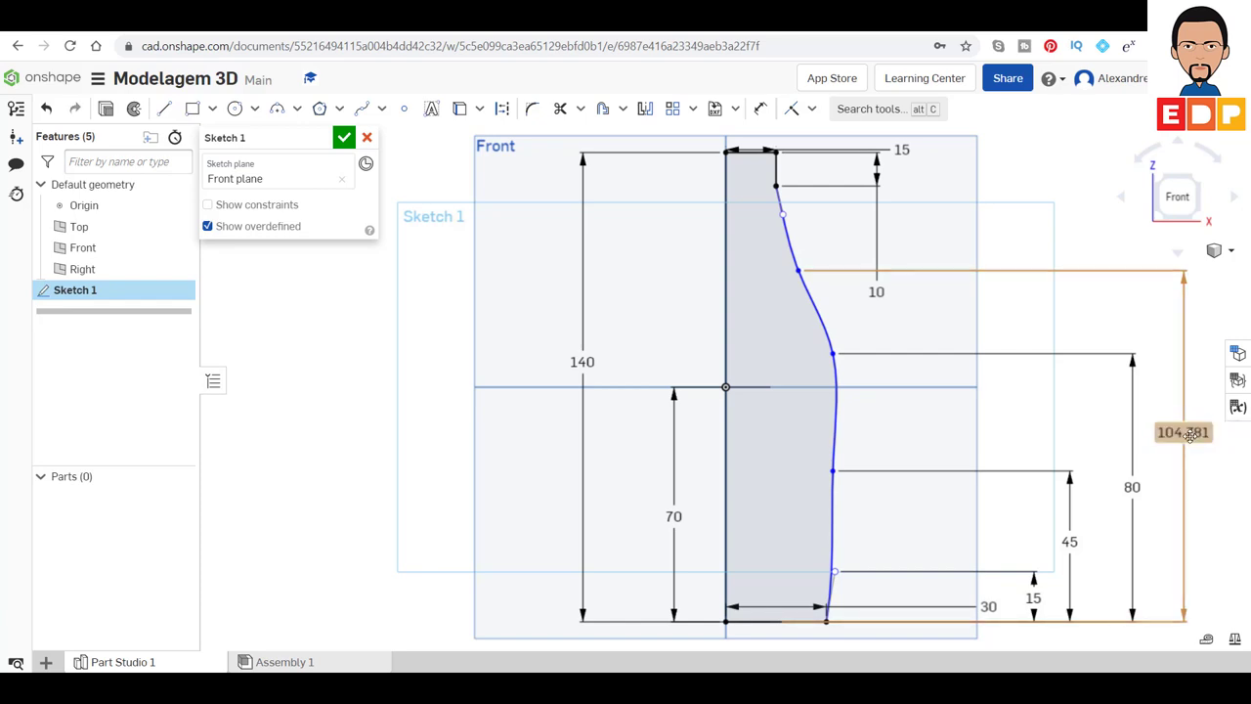
pyautogui.press('Return')
# - Dimension the top spline point at 125 mm above the base
pyautogui.click(783, 214)
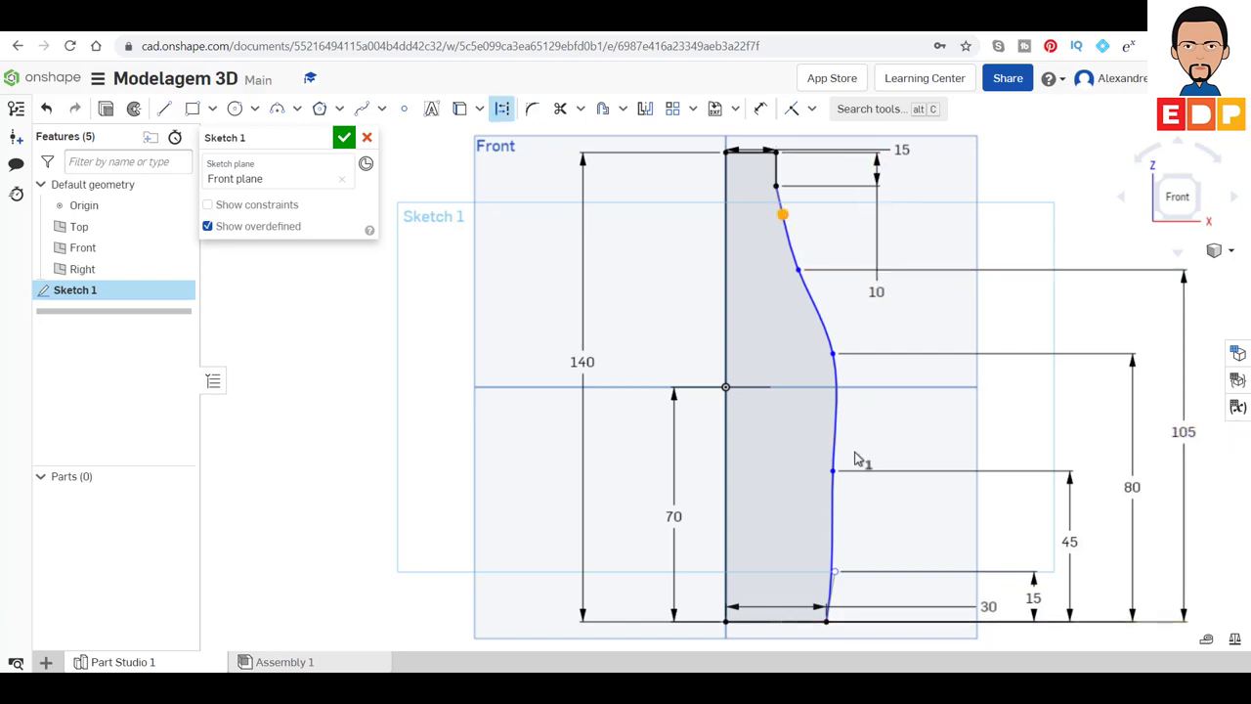
pyautogui.click(789, 620)
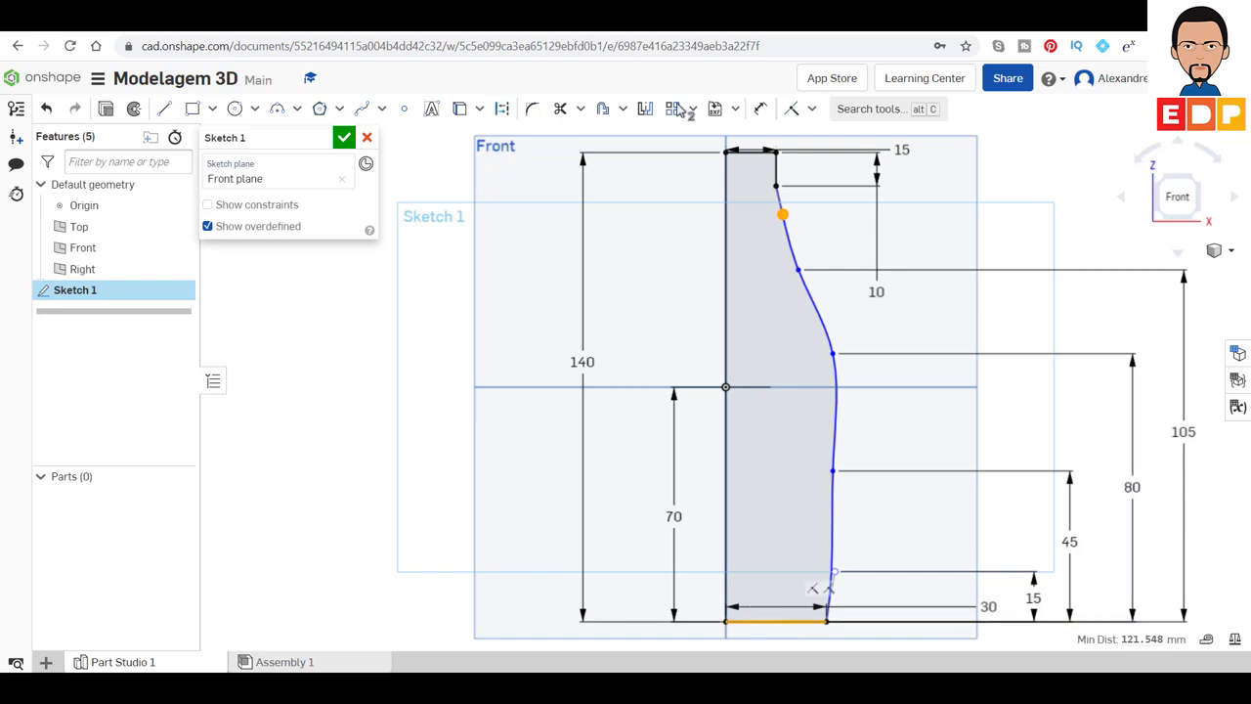
pyautogui.click(761, 108)
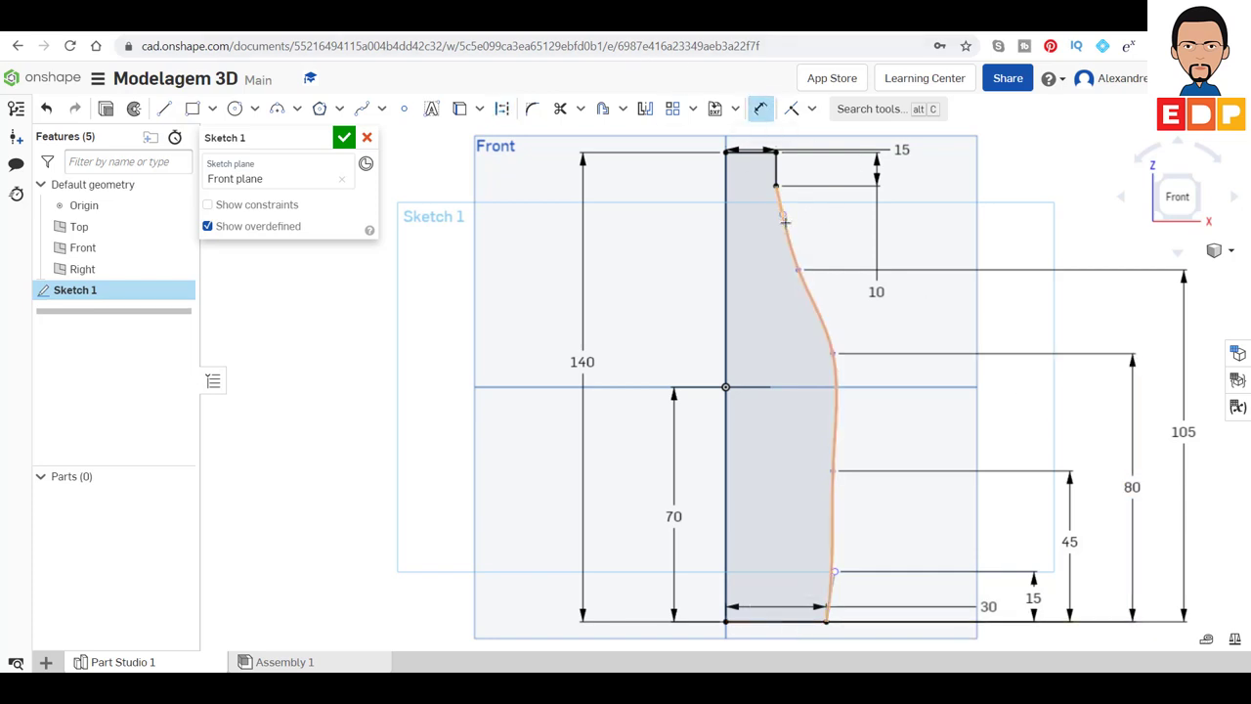
pyautogui.click(774, 620)
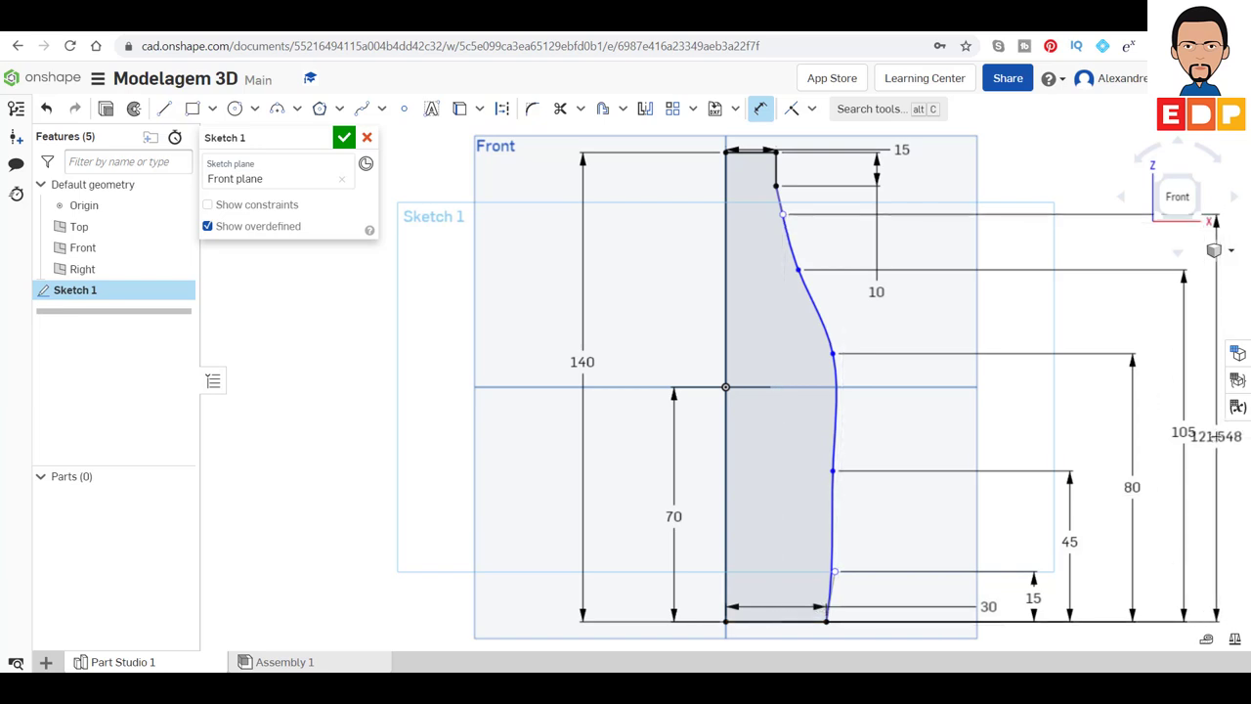
pyautogui.click(1212, 436)
pyautogui.write('125')
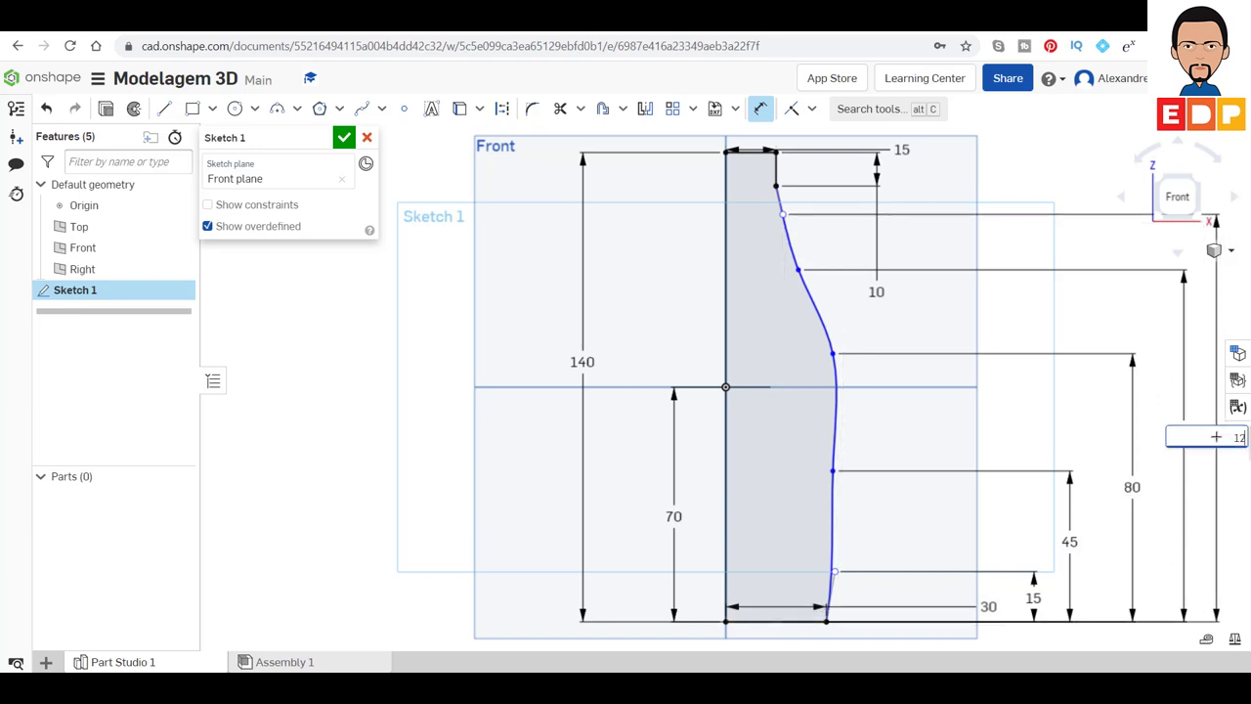
pyautogui.press('Return')
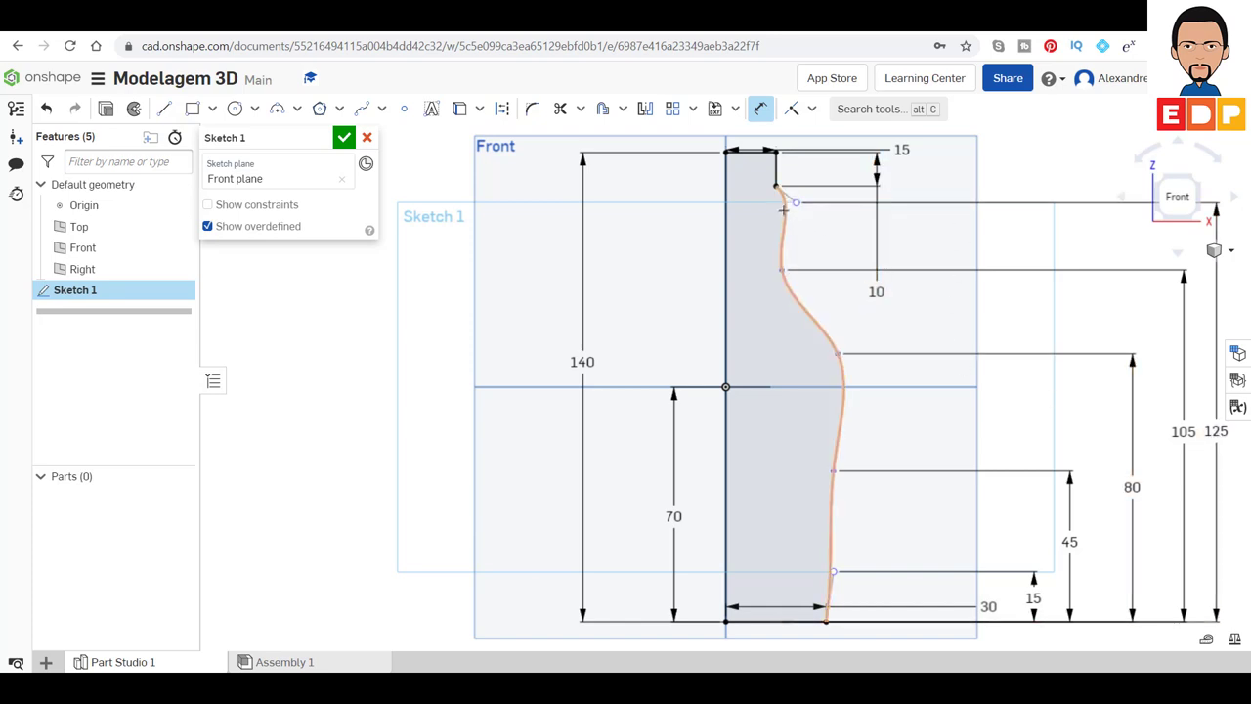
# - Change the top point height to 130, drag the spline end lower, then set it to 120 mm
pyautogui.doubleClick(1217, 433)
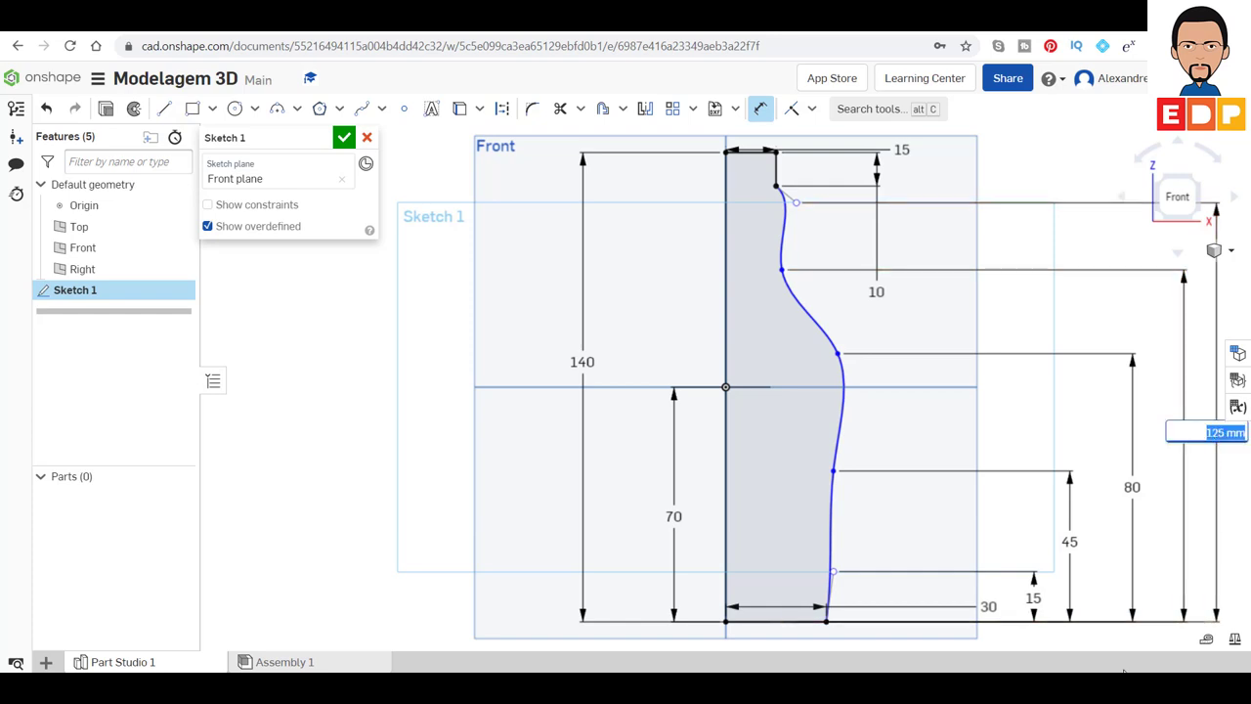
pyautogui.write('130')
pyautogui.press('Return')
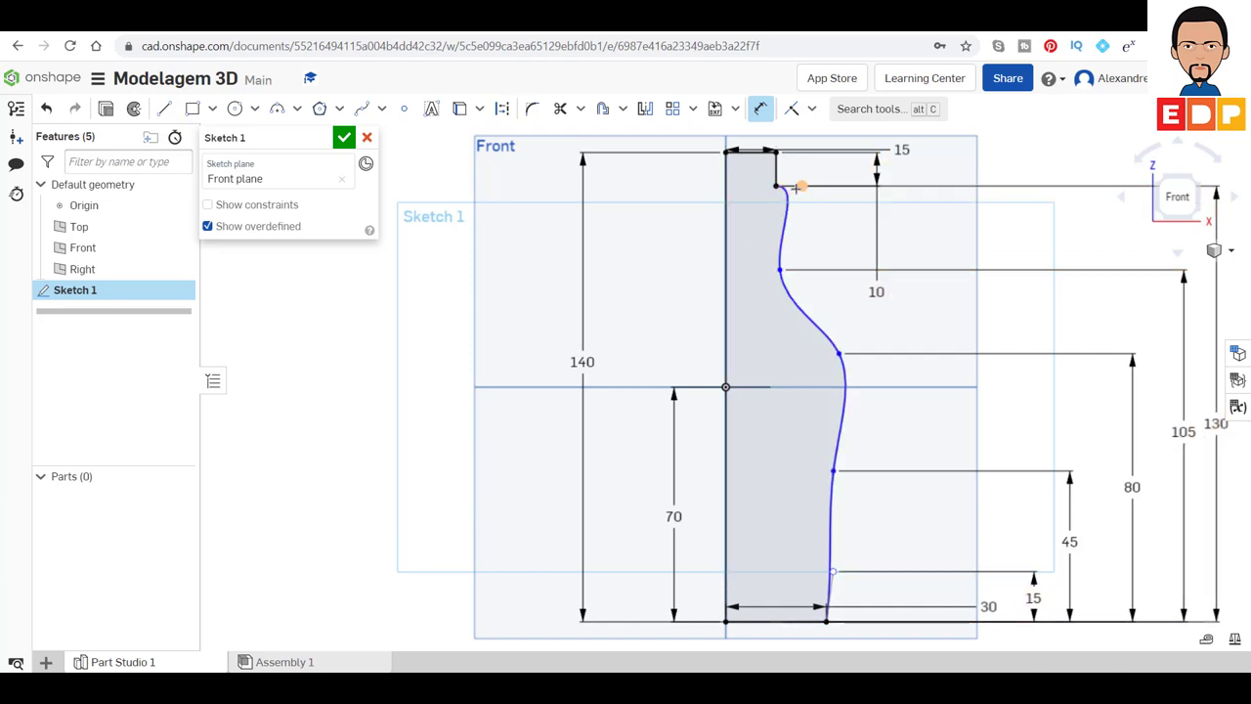
pyautogui.moveTo(797, 187); pyautogui.dragTo(782, 213)
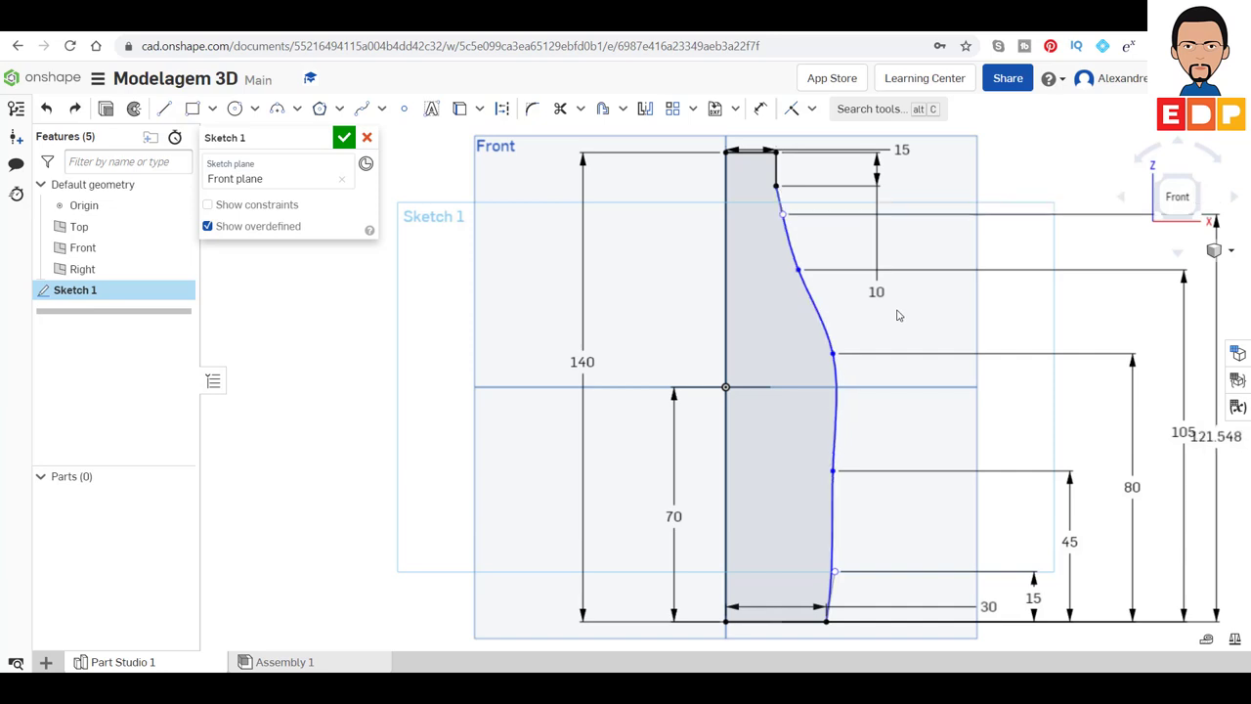
pyautogui.doubleClick(1216, 457)
pyautogui.write('120')
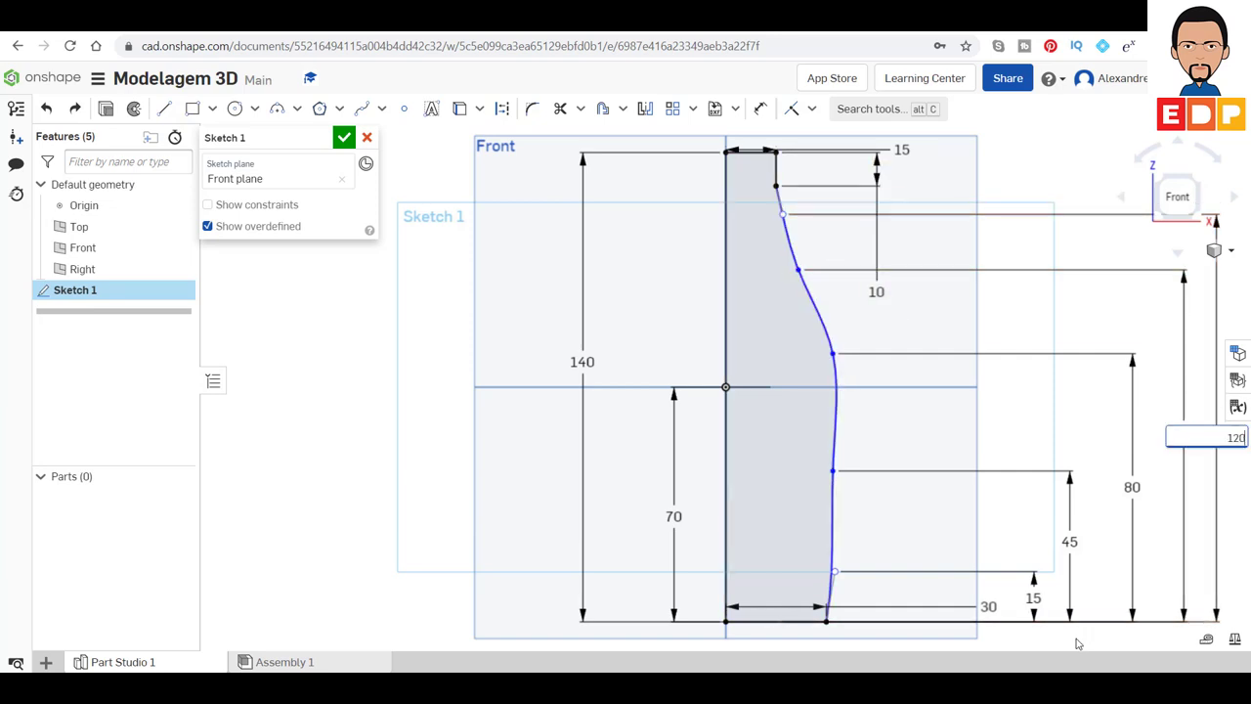
pyautogui.press('Return')
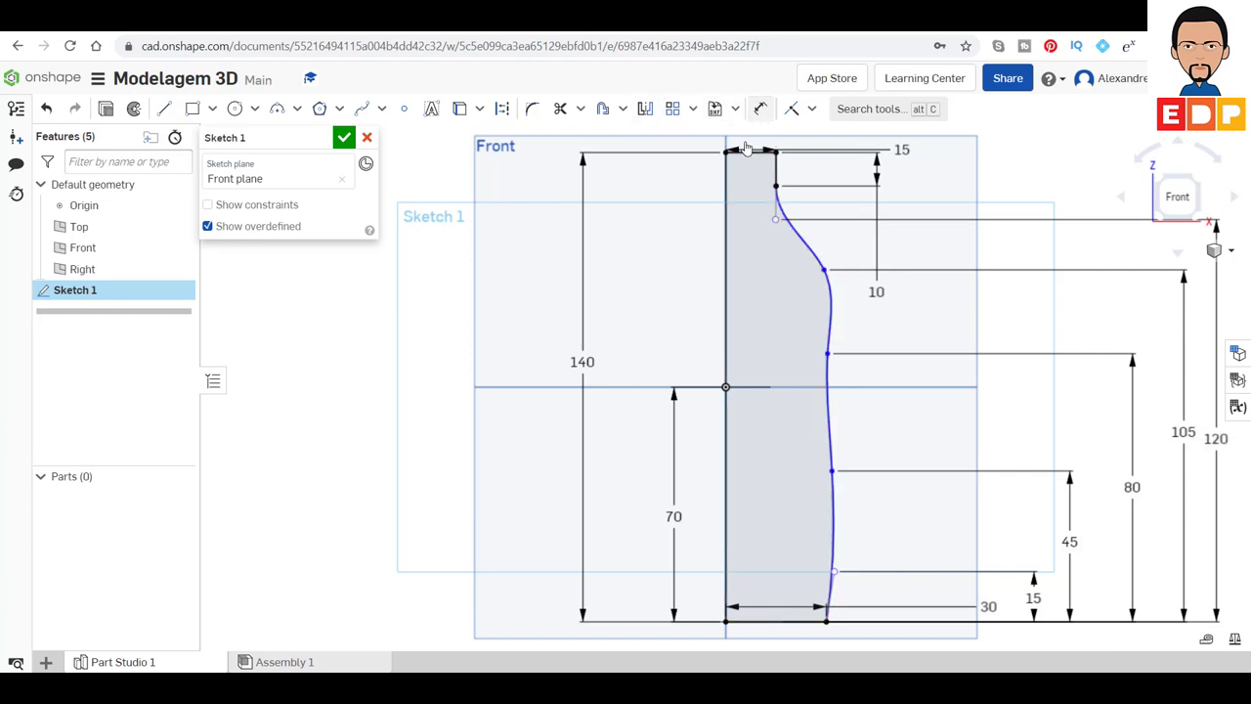
# - Dimension the top edge to the spline's upper end (20 mm) and drag the shoulder point outward
pyautogui.click(760, 109)
pyautogui.click(772, 222)
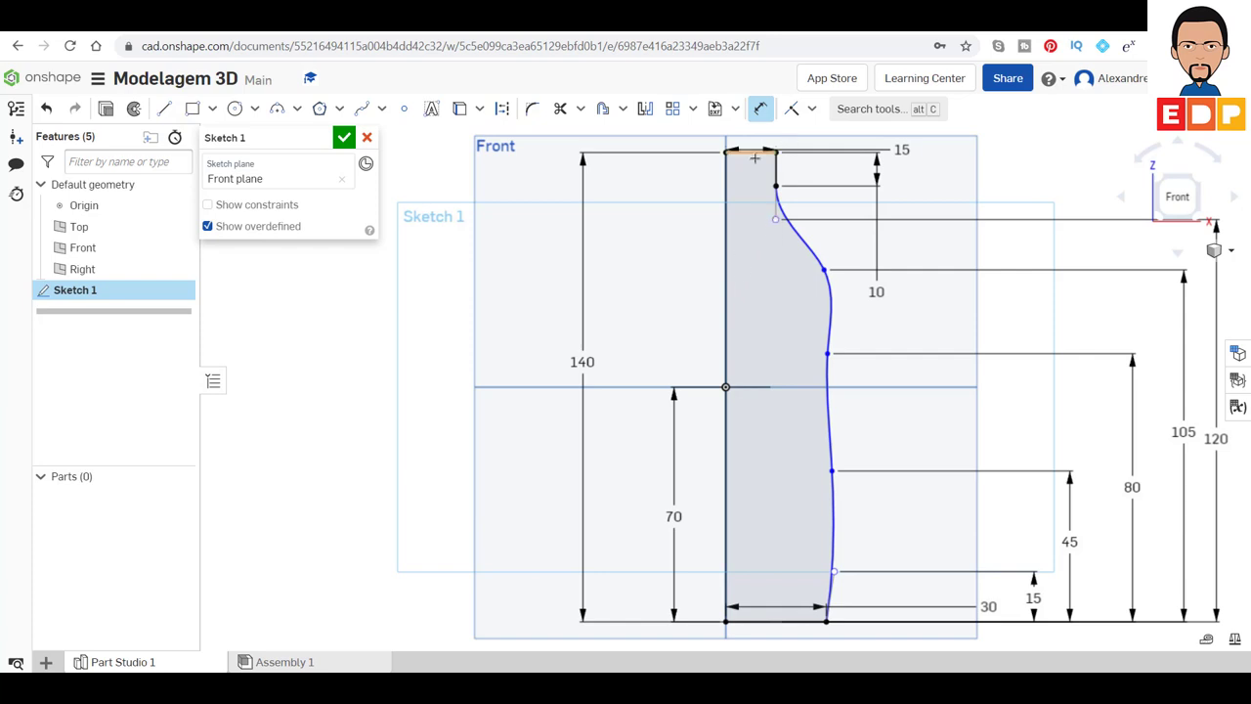
pyautogui.click(750, 152)
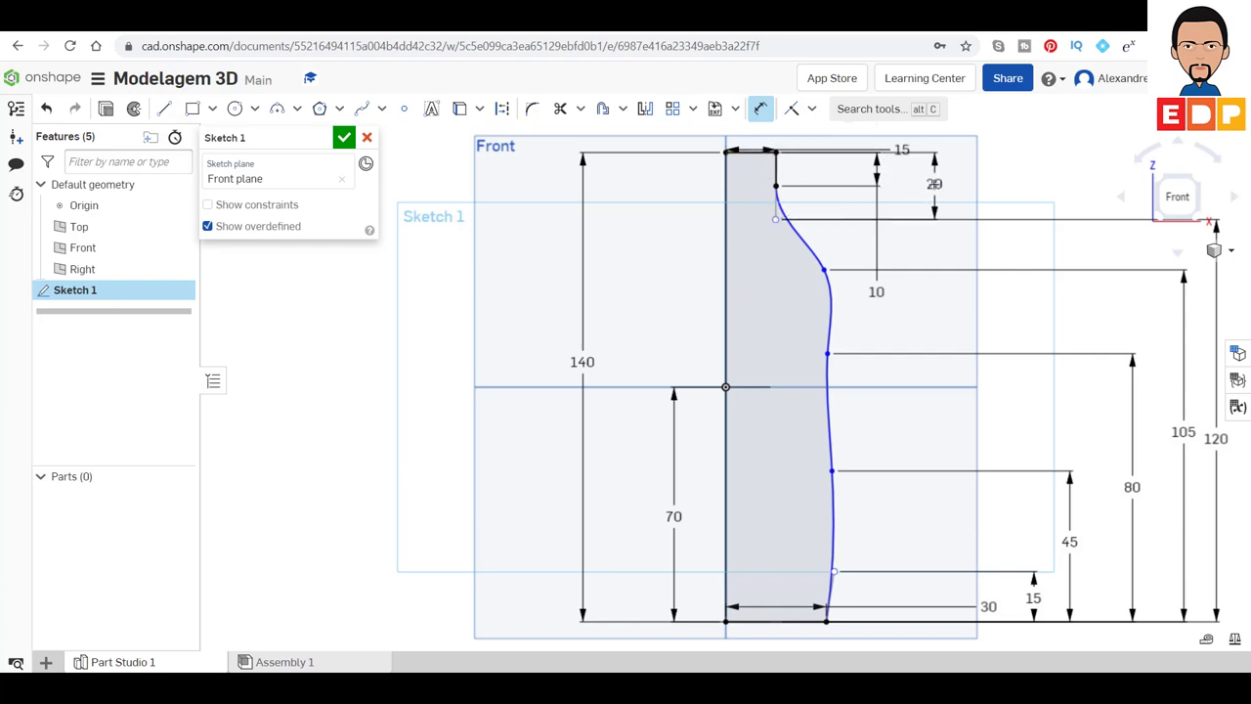
pyautogui.click(933, 185)
pyautogui.write('18')
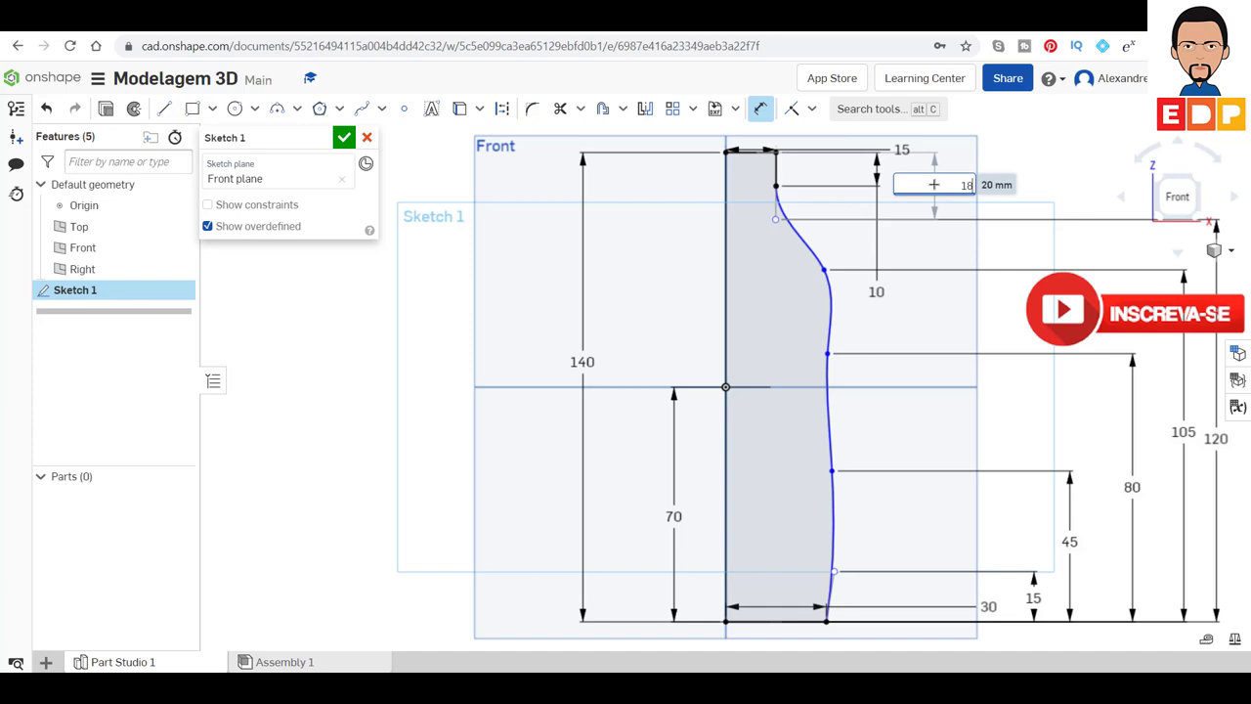
pyautogui.press('Return')
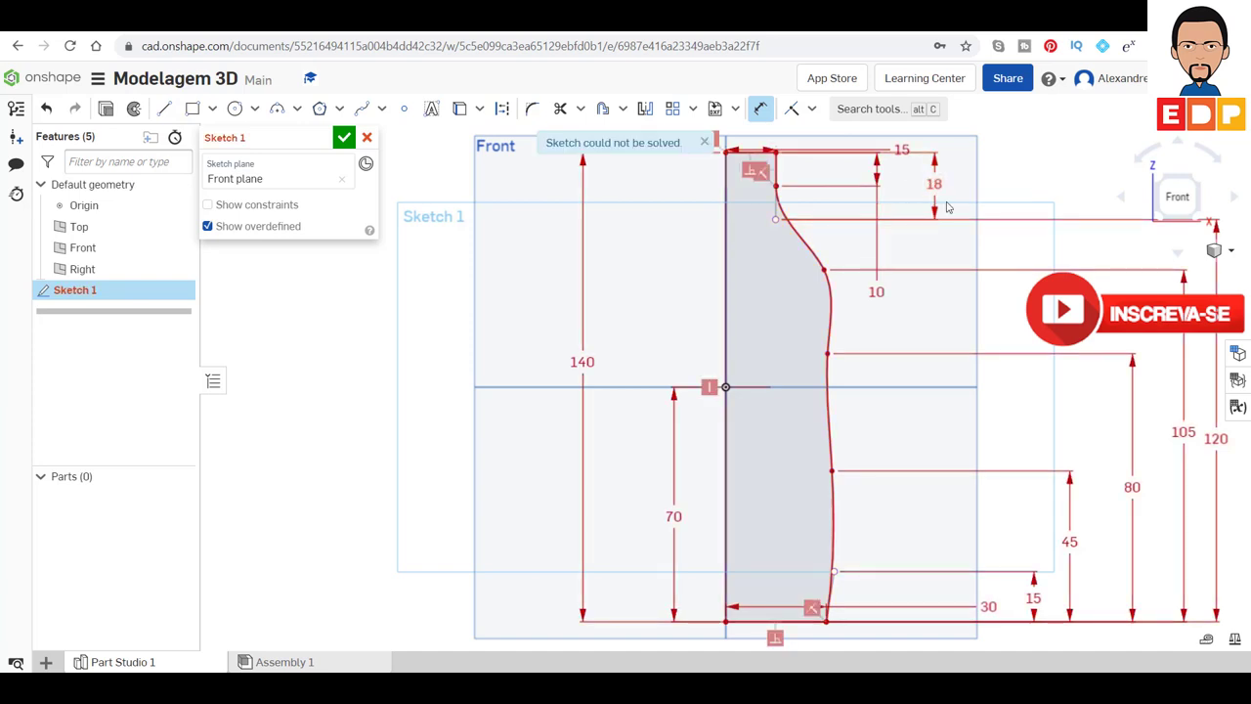
pyautogui.hotkey('ctrl', 'z')
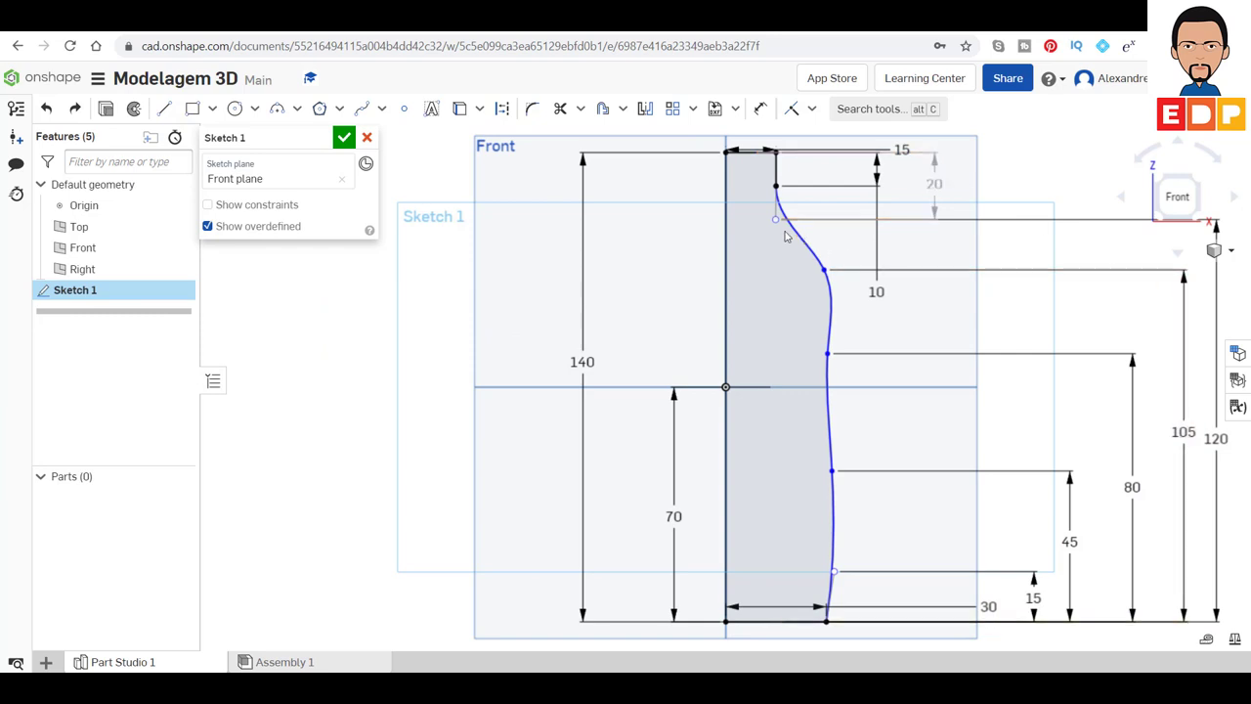
pyautogui.moveTo(782, 224); pyautogui.dragTo(792, 235)
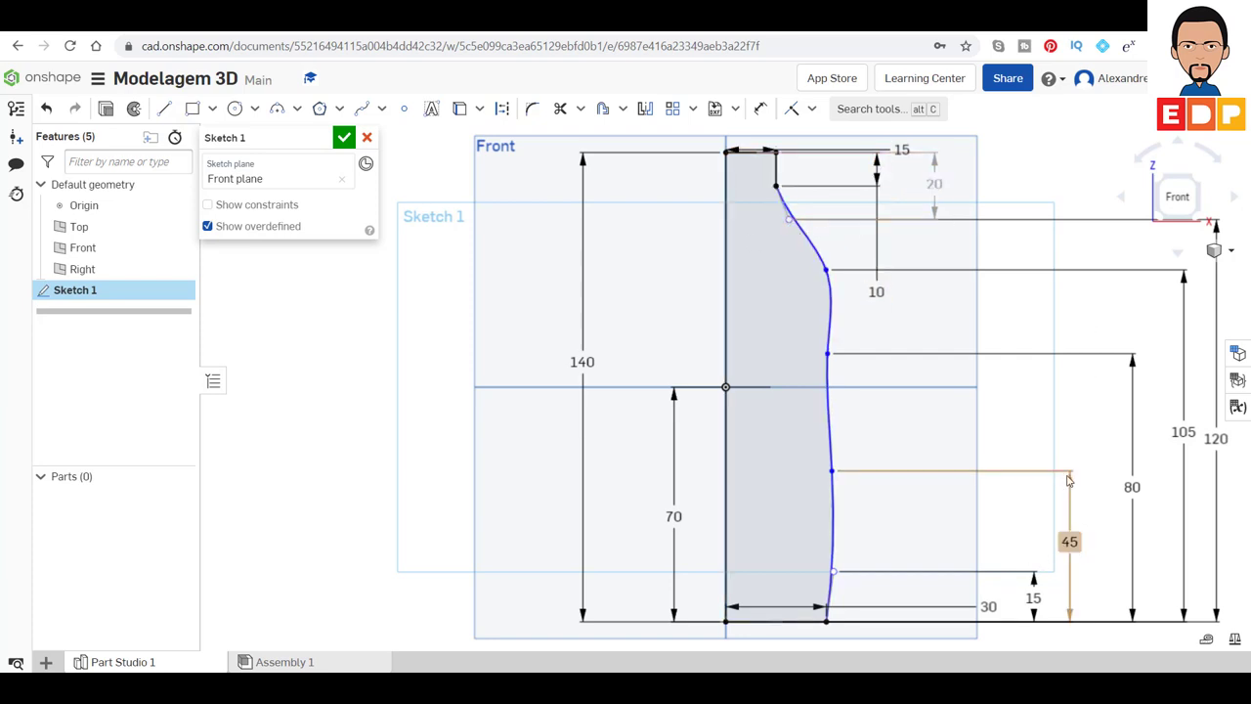
# - Dimension the neck and shoulder spline points 18 mm and 28 mm from the axis
pyautogui.moveTo(1058, 482); pyautogui.dragTo(995, 488, button='middle')
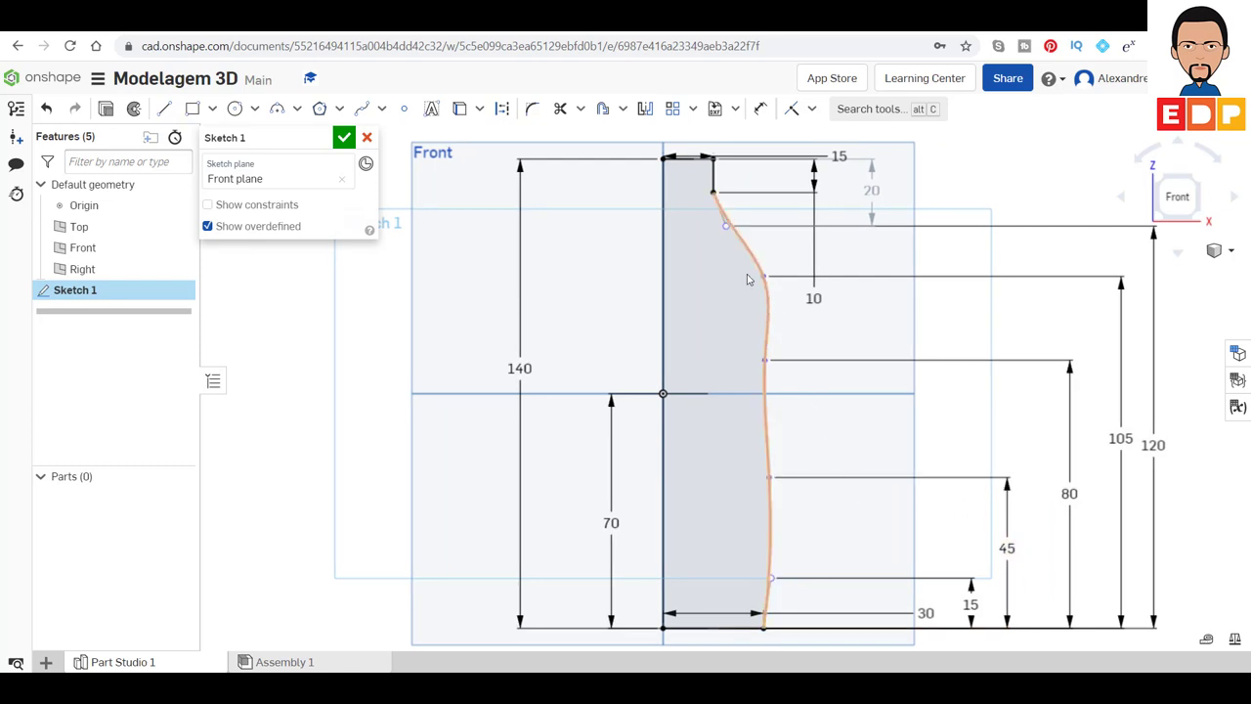
pyautogui.click(760, 108)
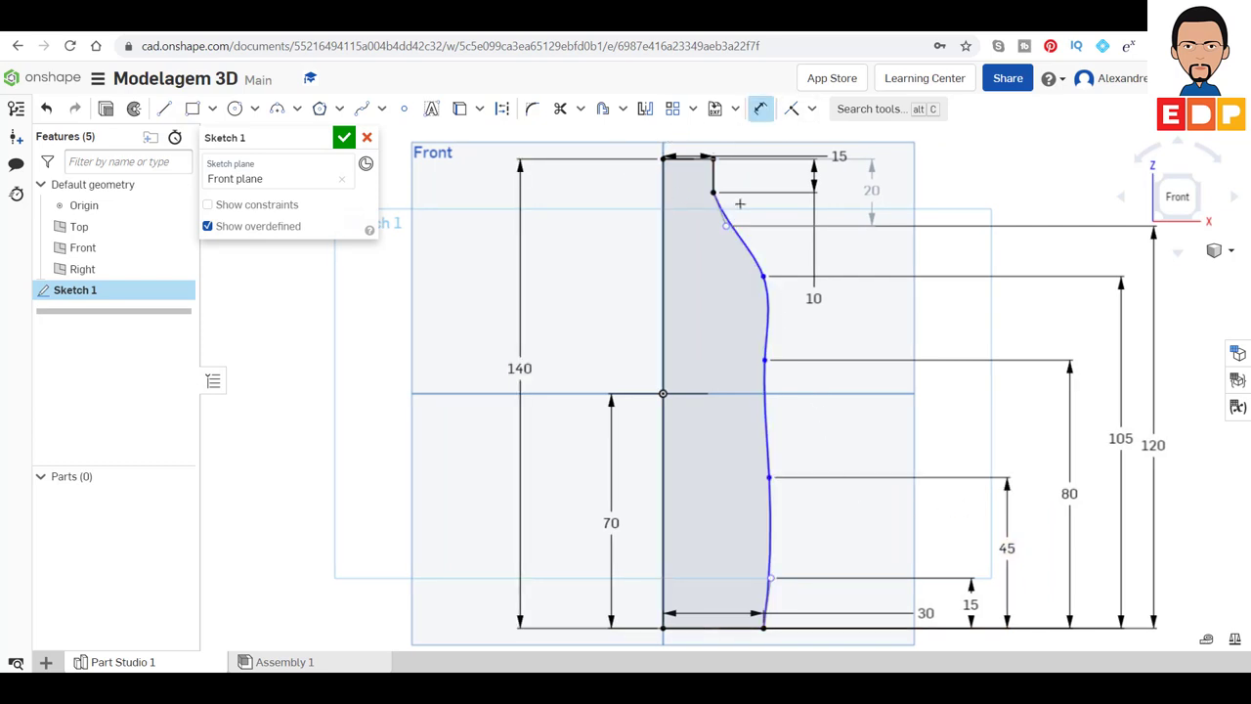
pyautogui.click(663, 233)
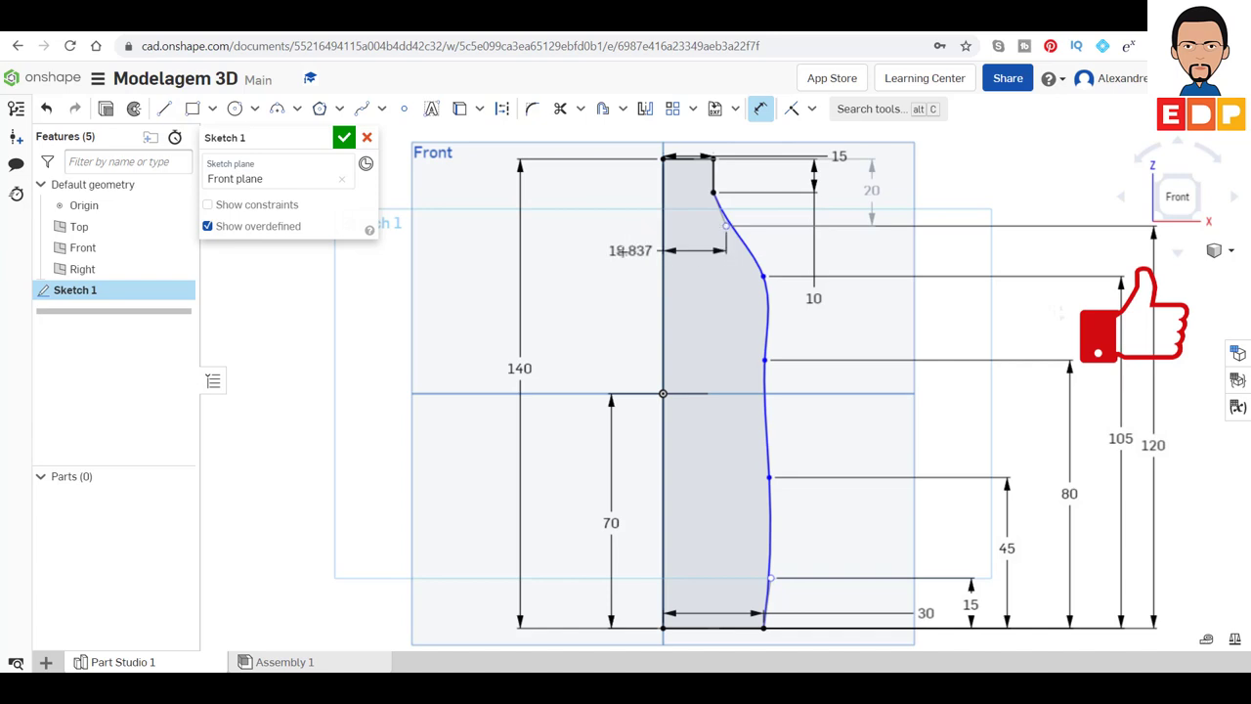
pyautogui.click(608, 255)
pyautogui.write('18')
pyautogui.press('Return')
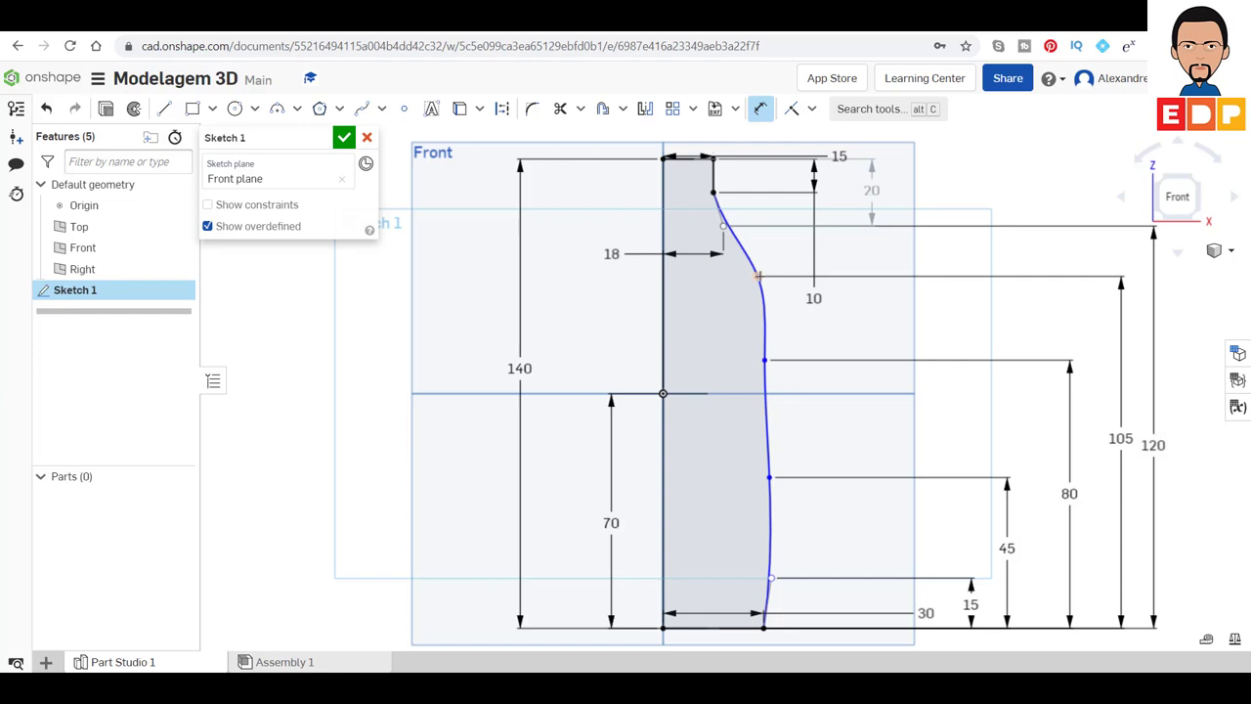
pyautogui.click(671, 293)
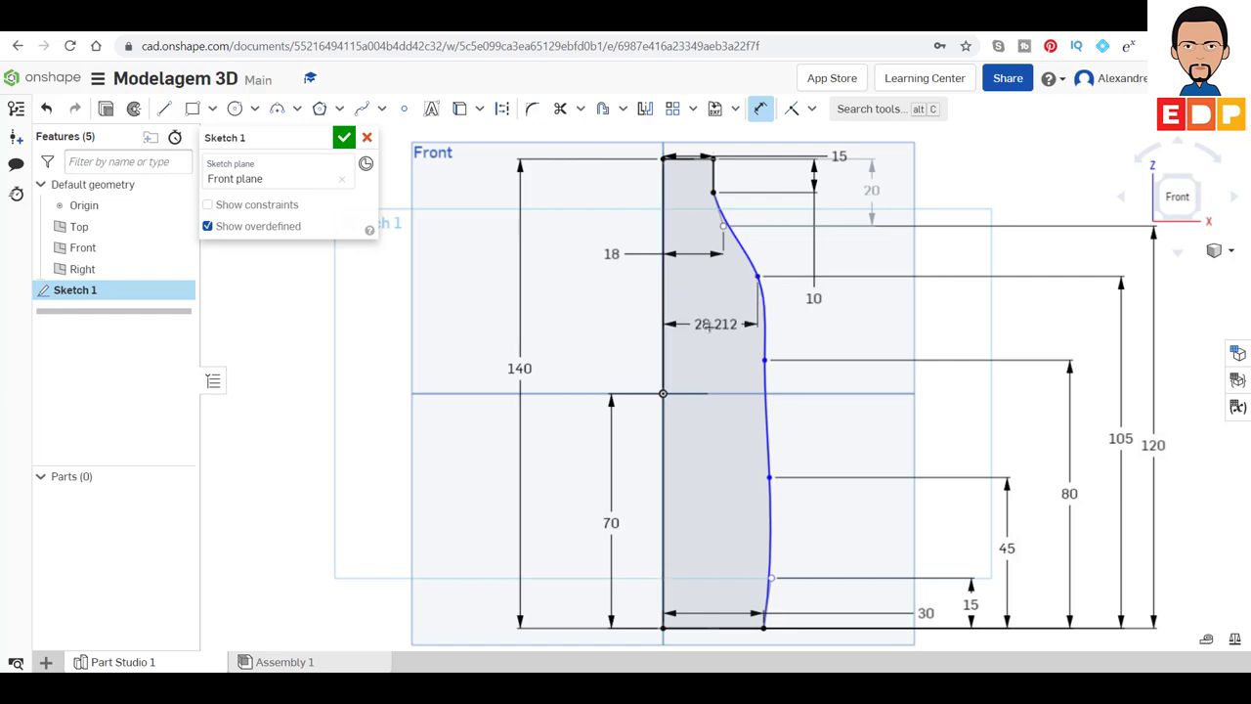
pyautogui.click(706, 330)
pyautogui.write('28')
pyautogui.press('Return')
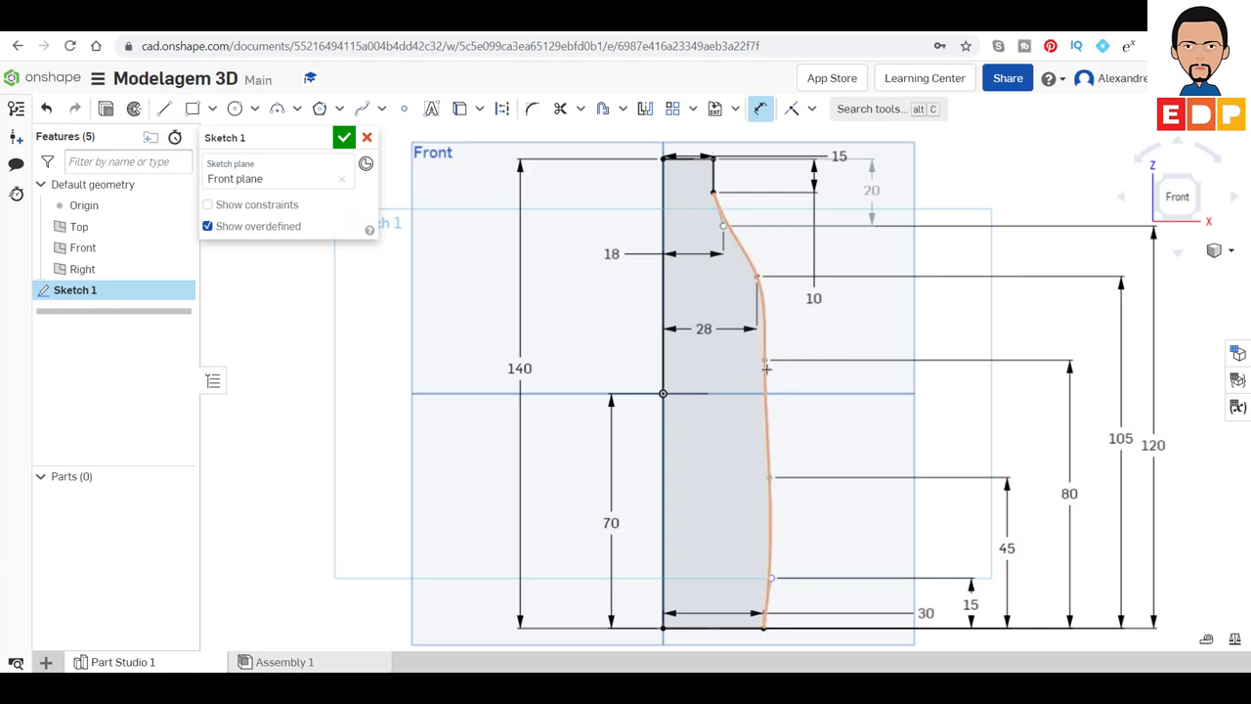
# - Dimension the lower spline points 30, 32 and 32.5 mm from the axis
pyautogui.click(664, 372)
pyautogui.click(764, 361)
pyautogui.click(714, 418)
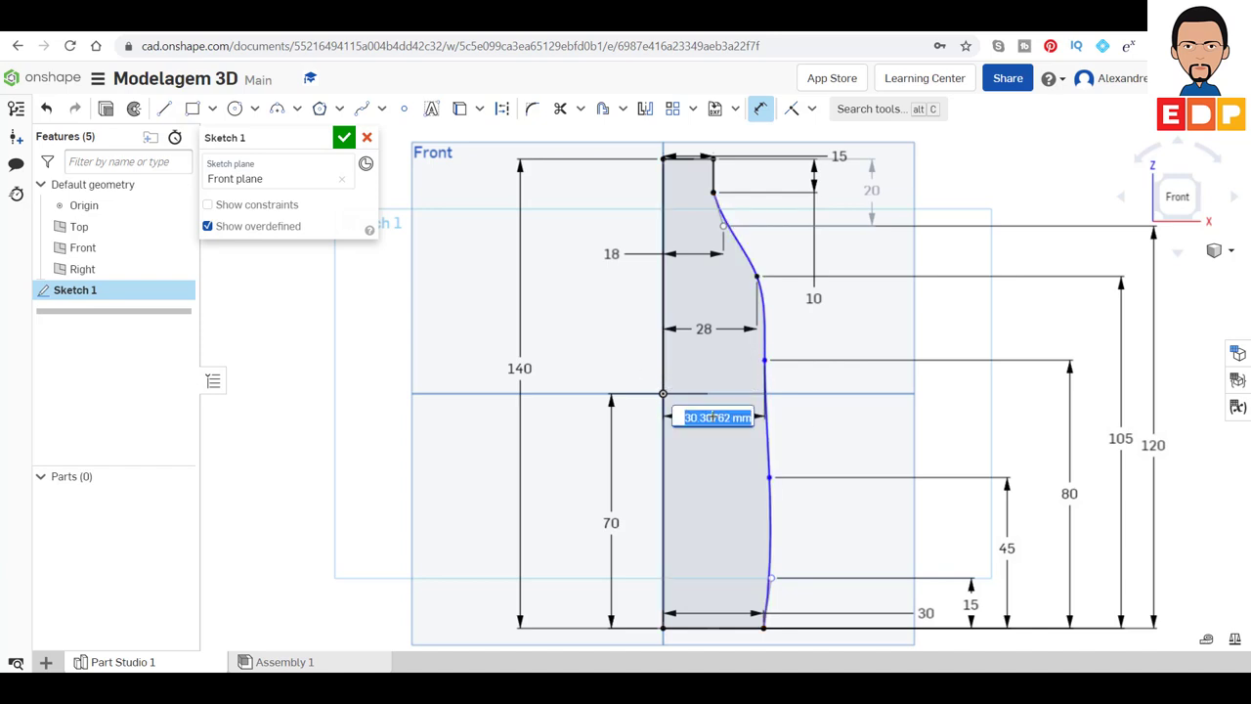
pyautogui.write('30')
pyautogui.press('Return')
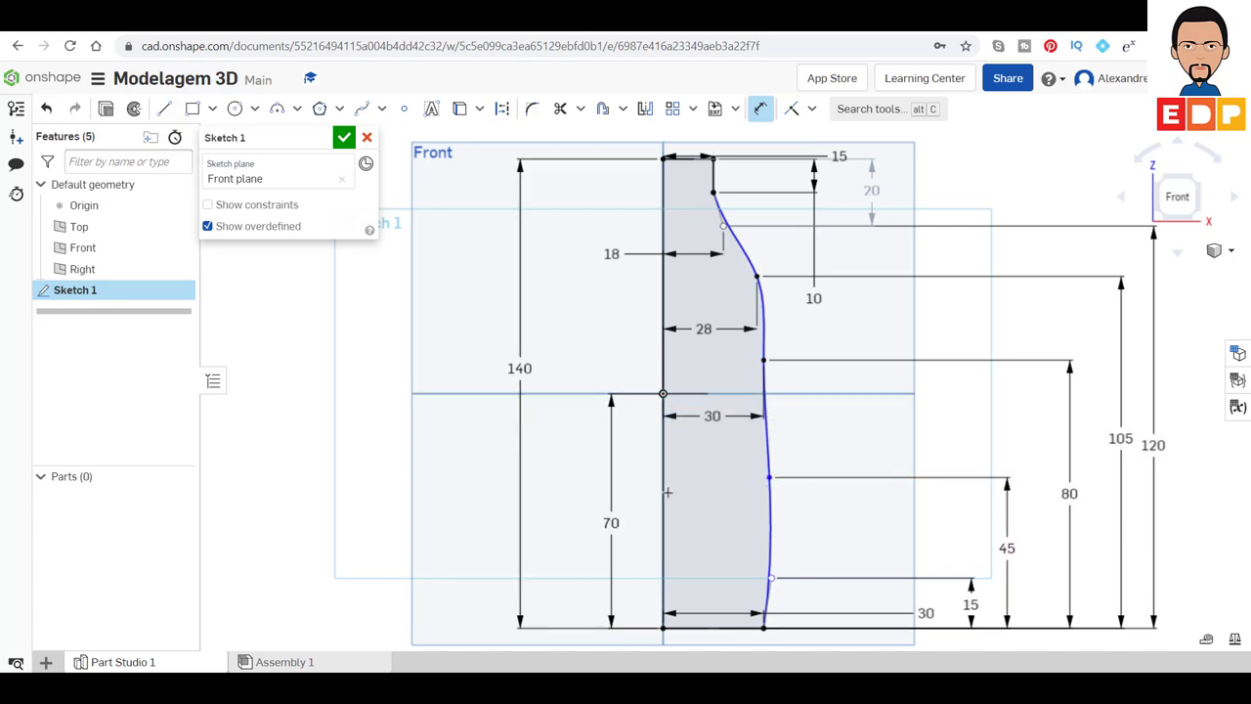
pyautogui.click(664, 491)
pyautogui.click(717, 477)
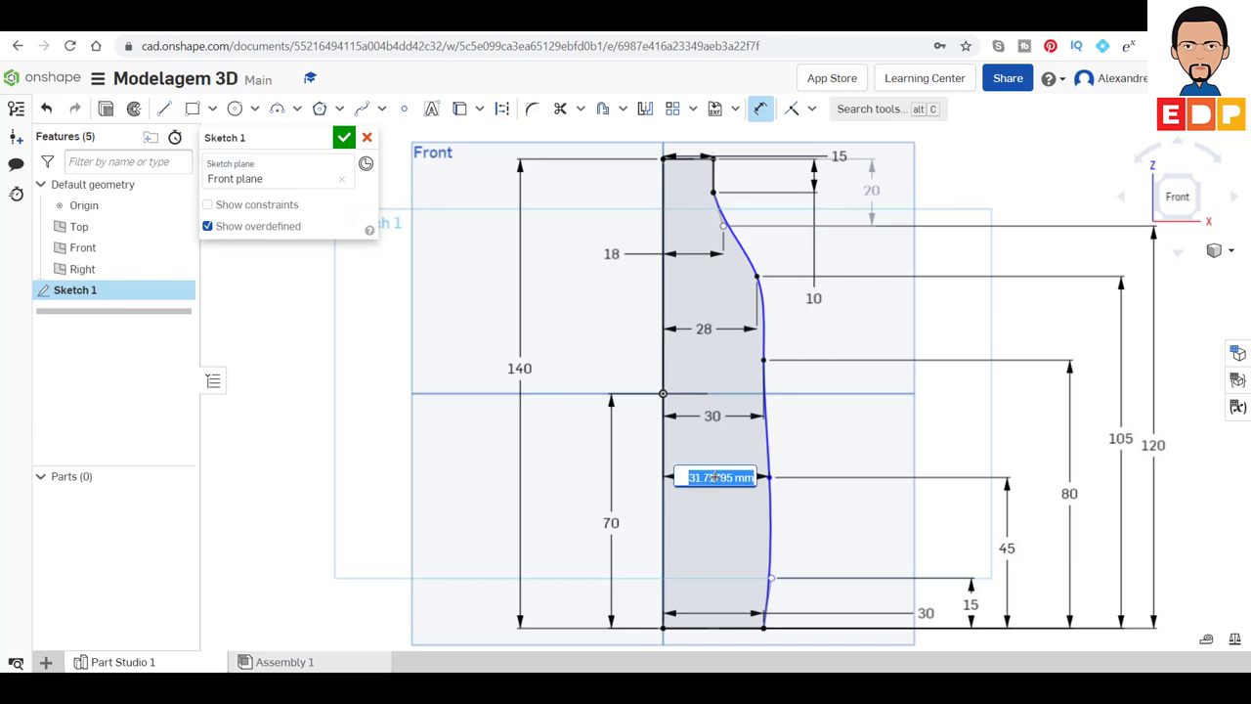
pyautogui.write('32')
pyautogui.press('Return')
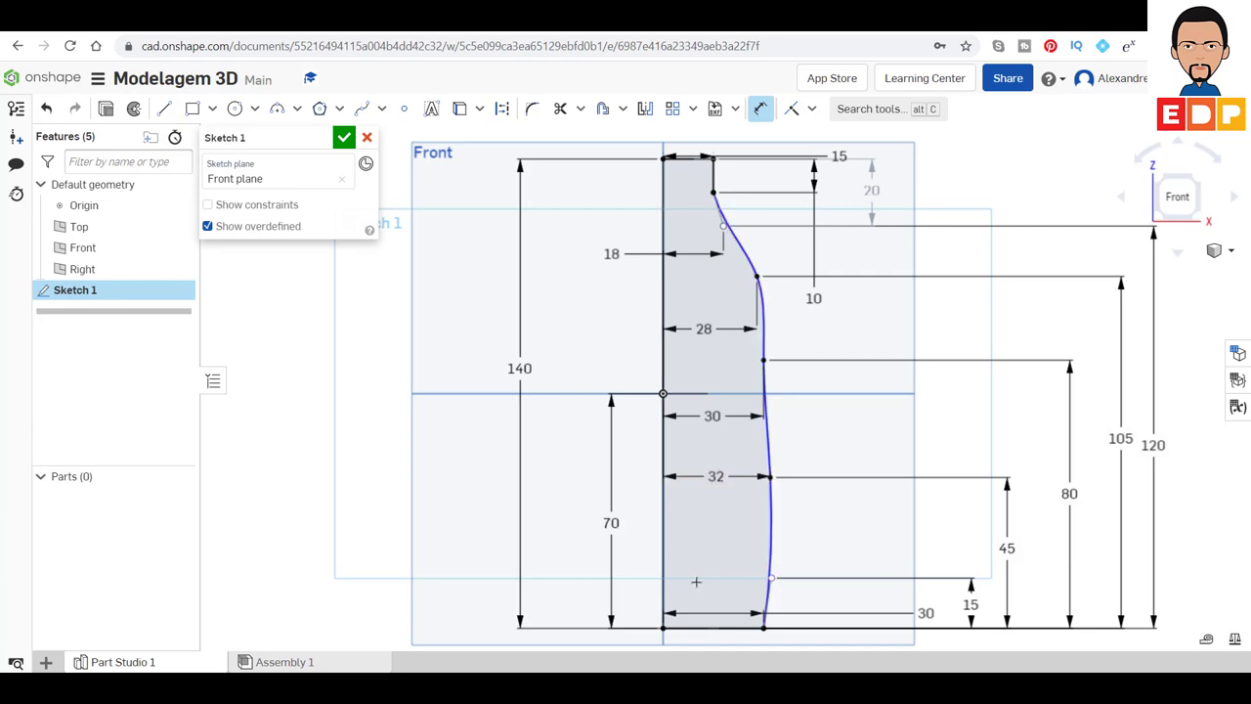
pyautogui.click(664, 575)
pyautogui.click(771, 578)
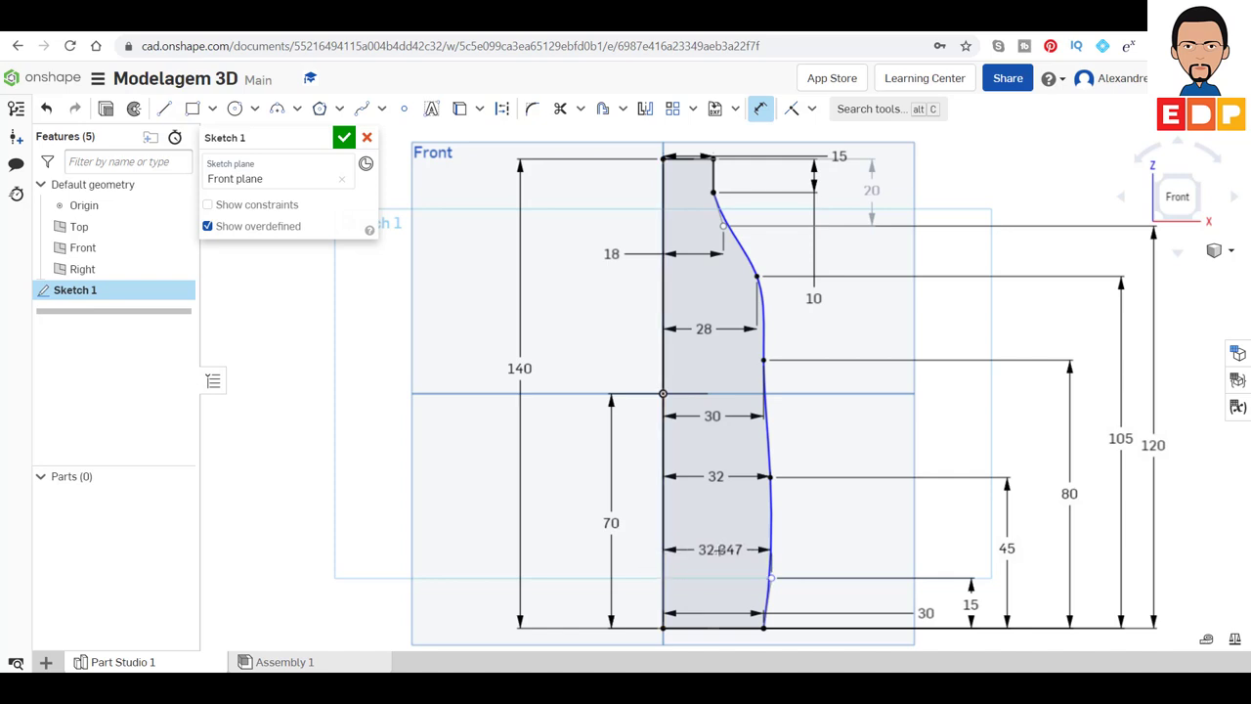
pyautogui.click(720, 550)
pyautogui.write('32.5')
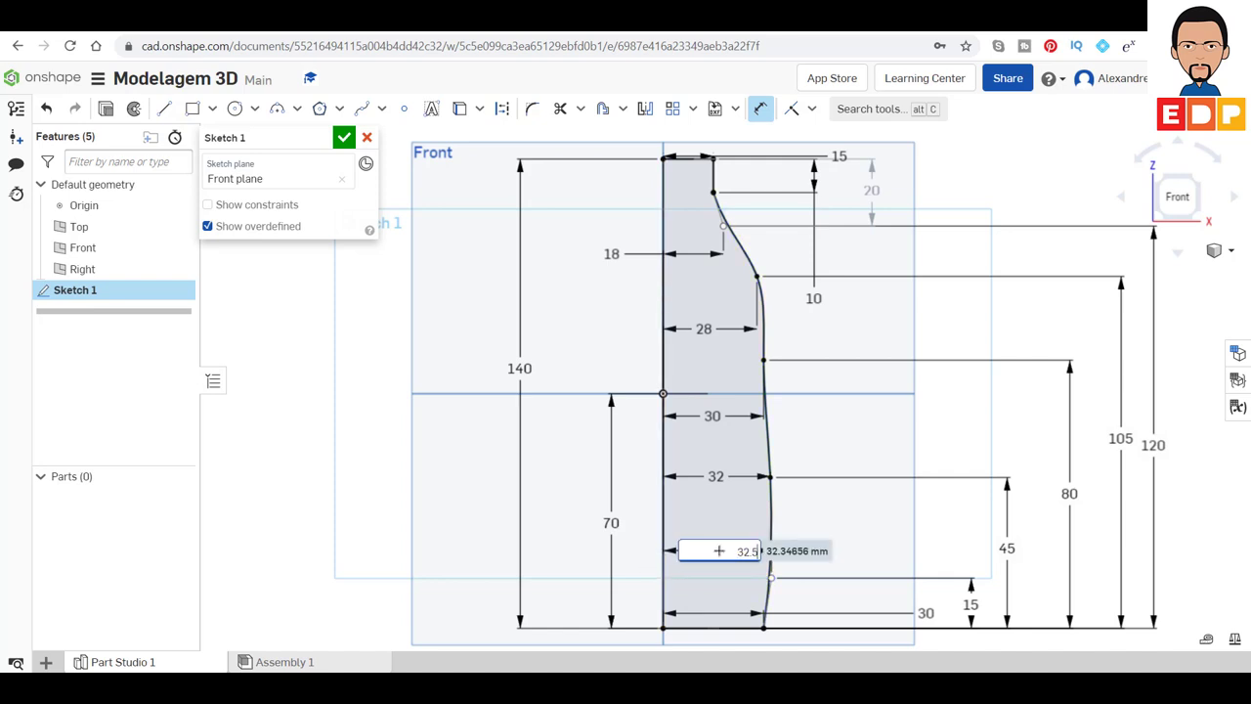
pyautogui.press('Return')
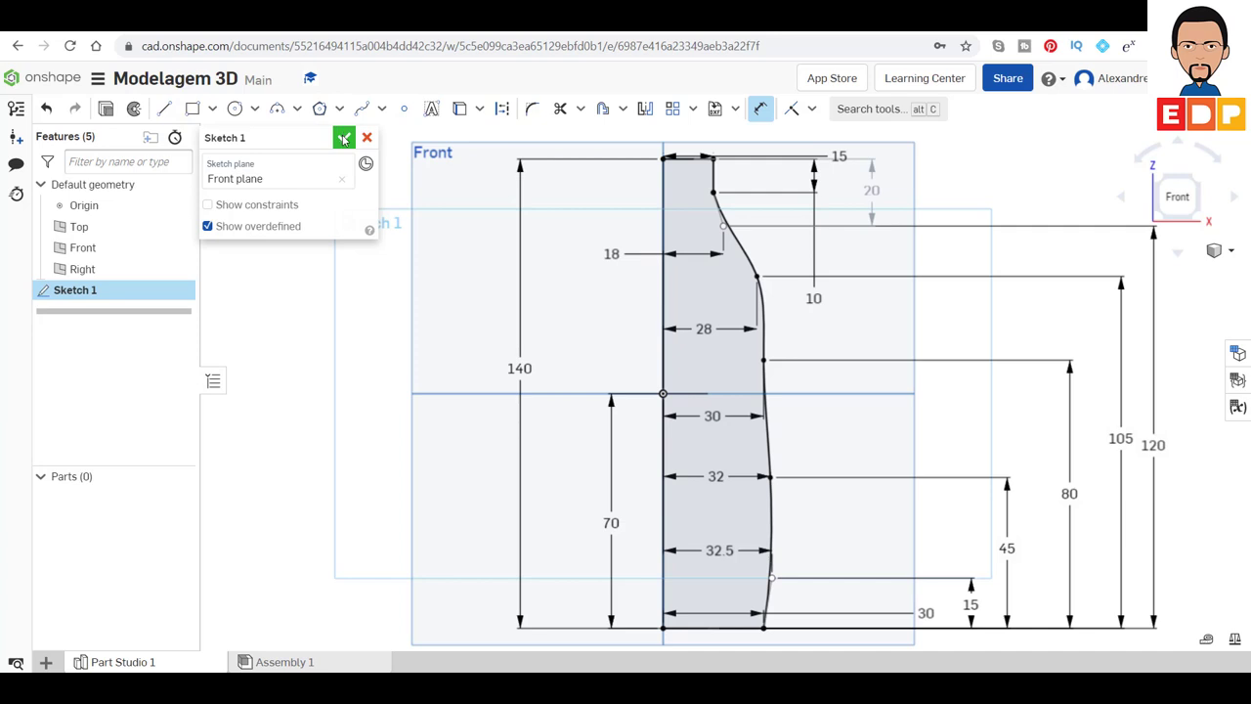
# - Finish the sketch and revolve the profile a full turn about its vertical edge into Part 1
pyautogui.click(343, 138)
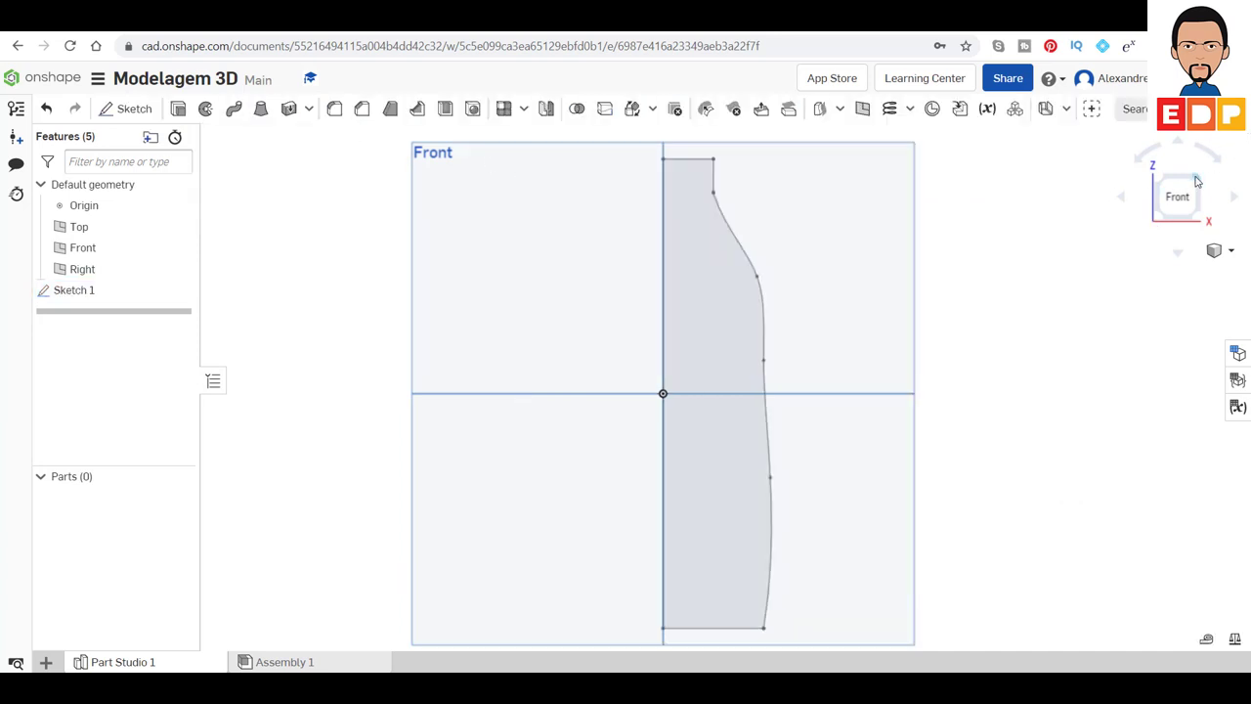
pyautogui.press('p')
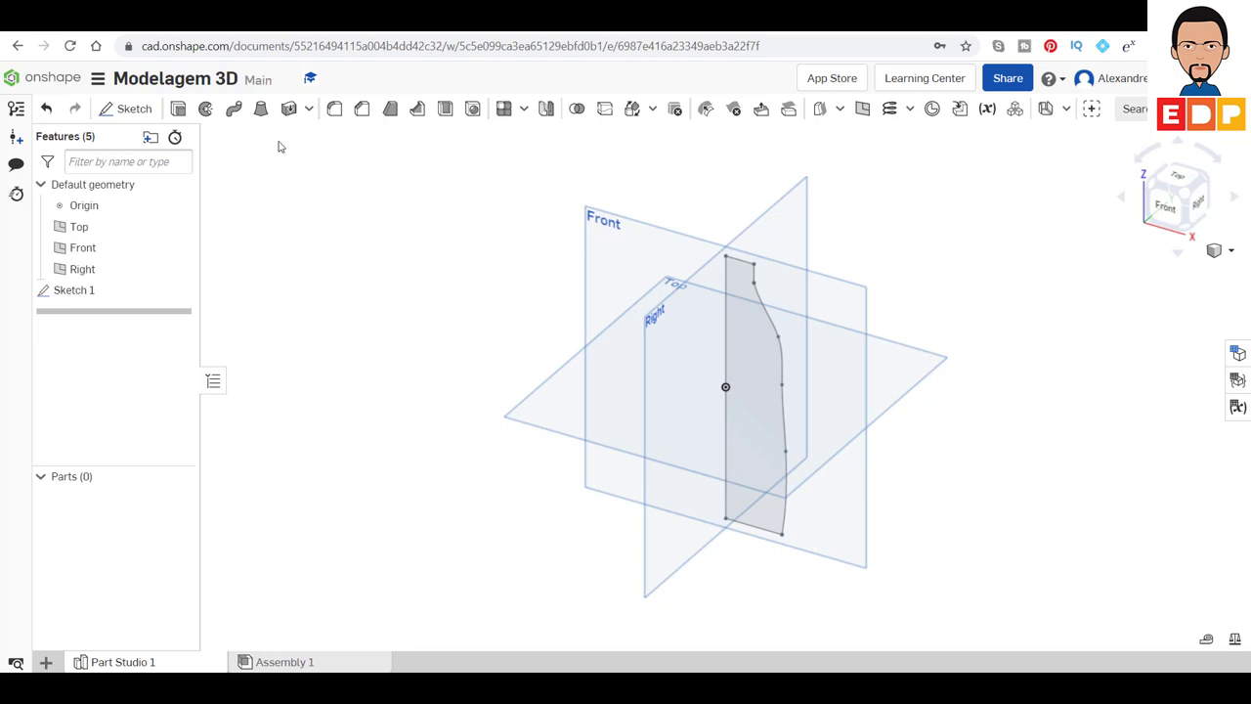
pyautogui.hotkey('shift', 'w')
pyautogui.click(726, 339)
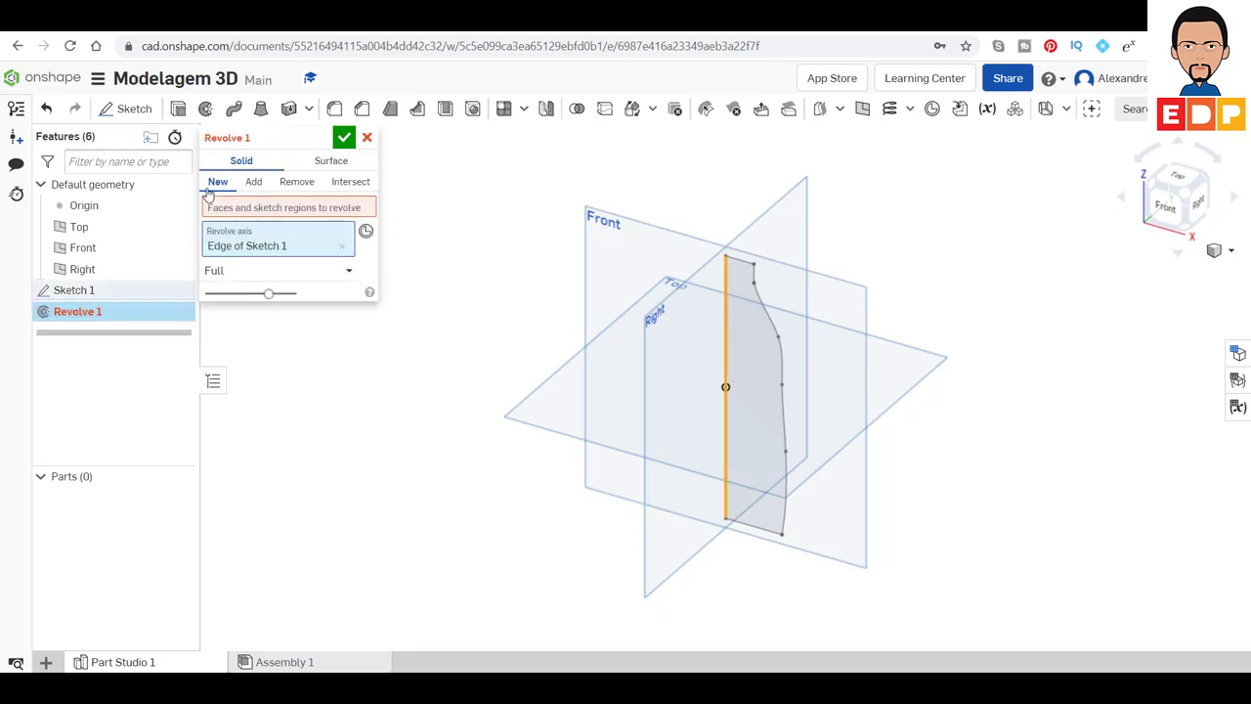
pyautogui.click(298, 213)
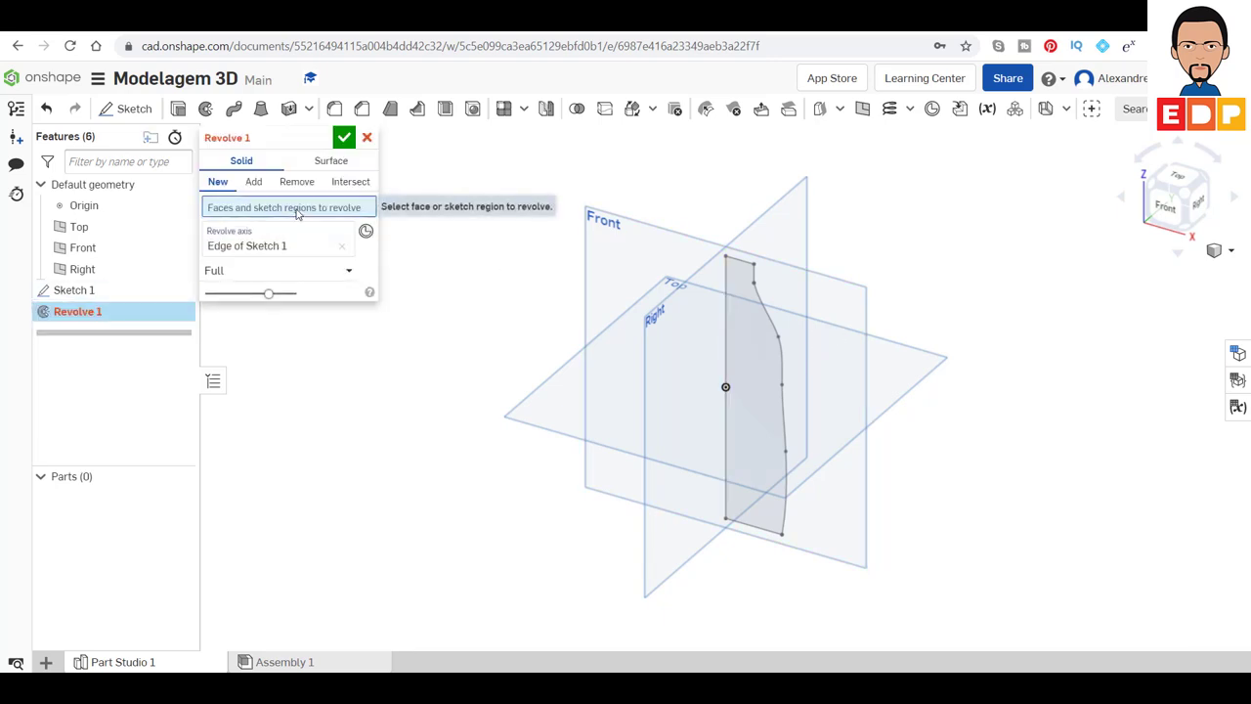
pyautogui.click(757, 337)
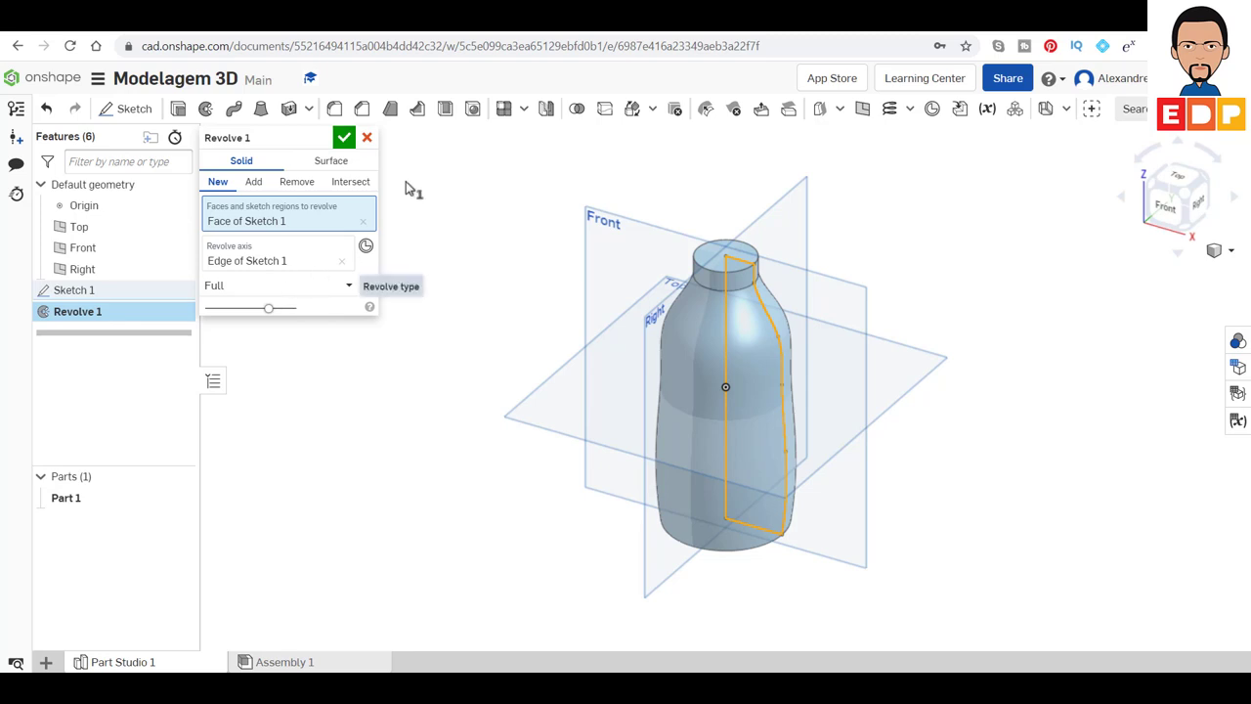
pyautogui.click(344, 138)
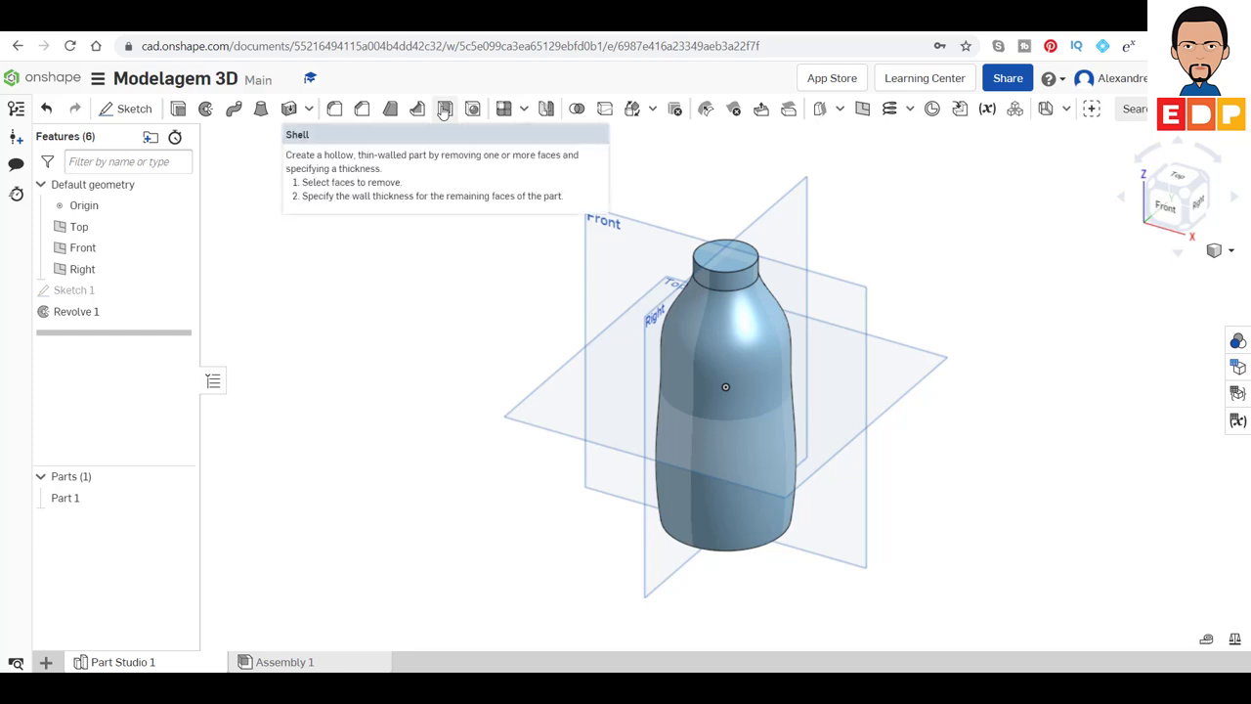
# - Shell the bottle to 1.5 mm walls with its top face removed
pyautogui.click(444, 109)
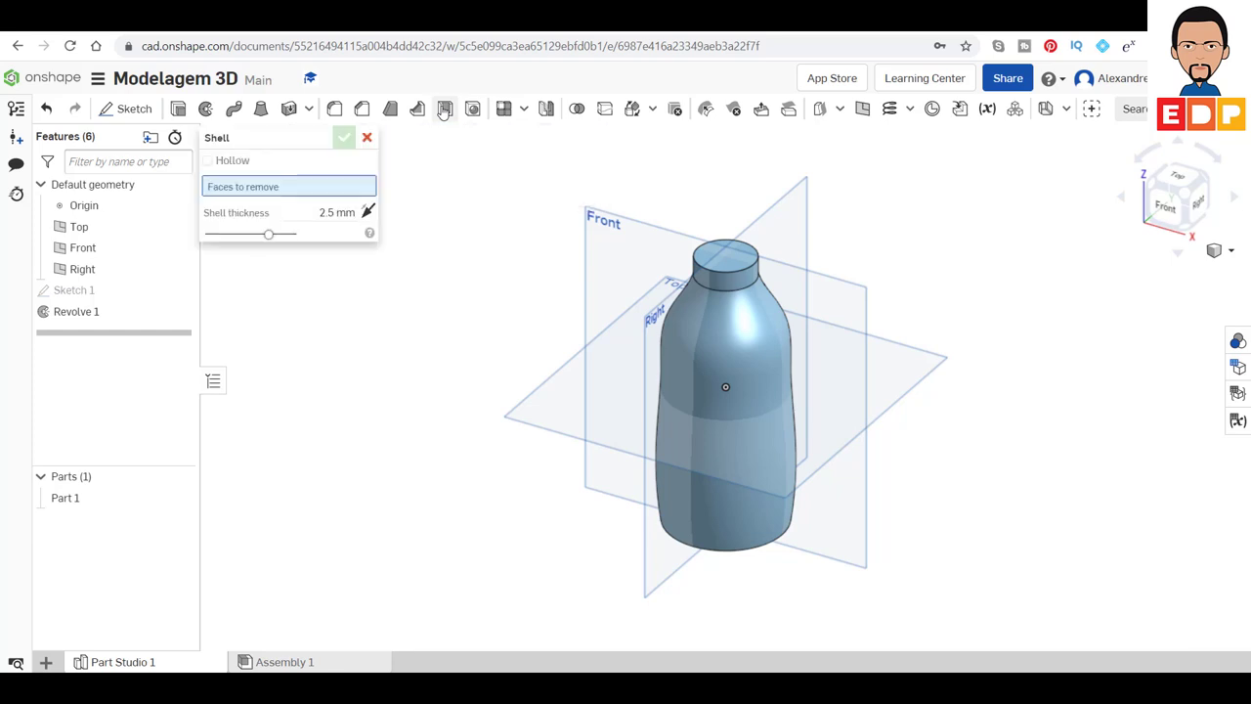
pyautogui.click(728, 265)
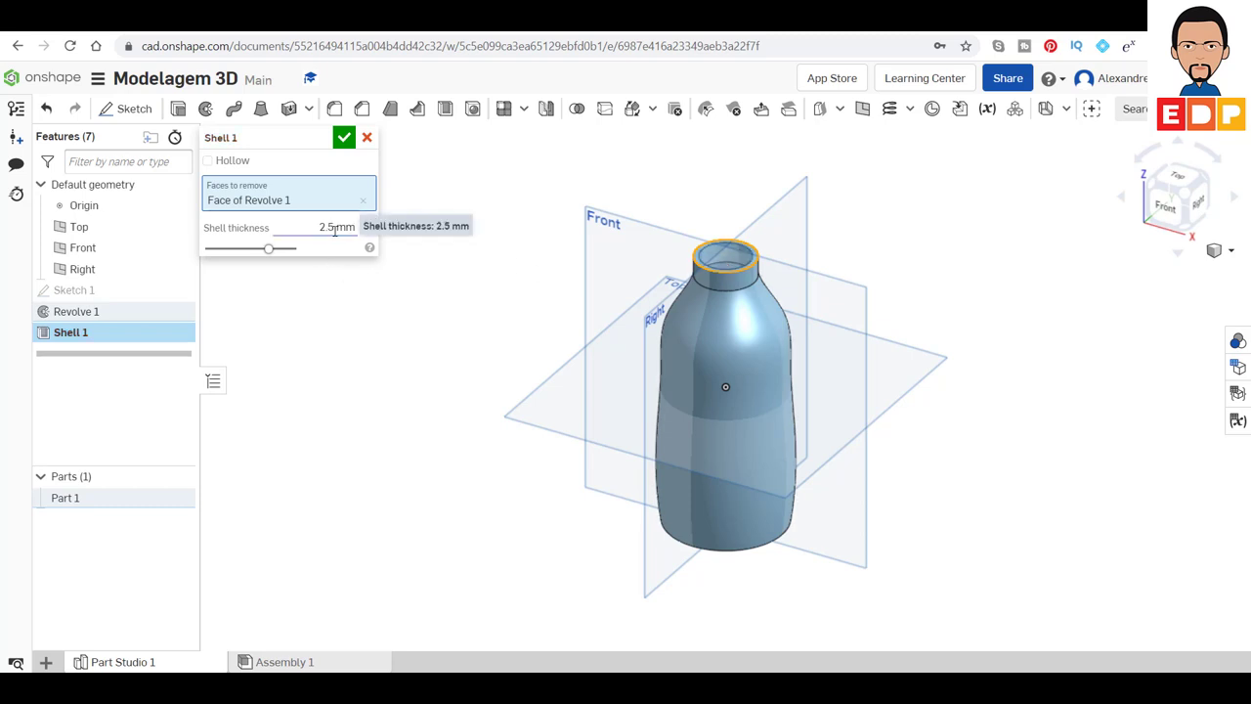
pyautogui.click(334, 228)
pyautogui.write('1.5')
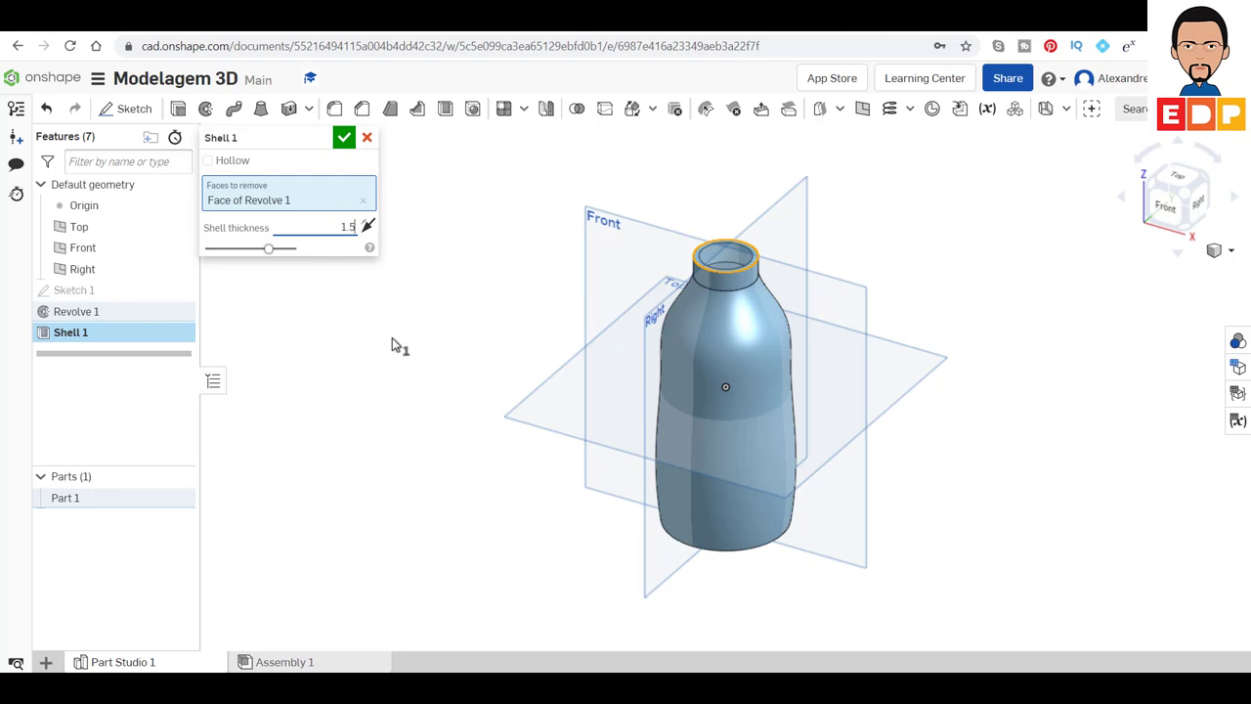
pyautogui.press('Return')
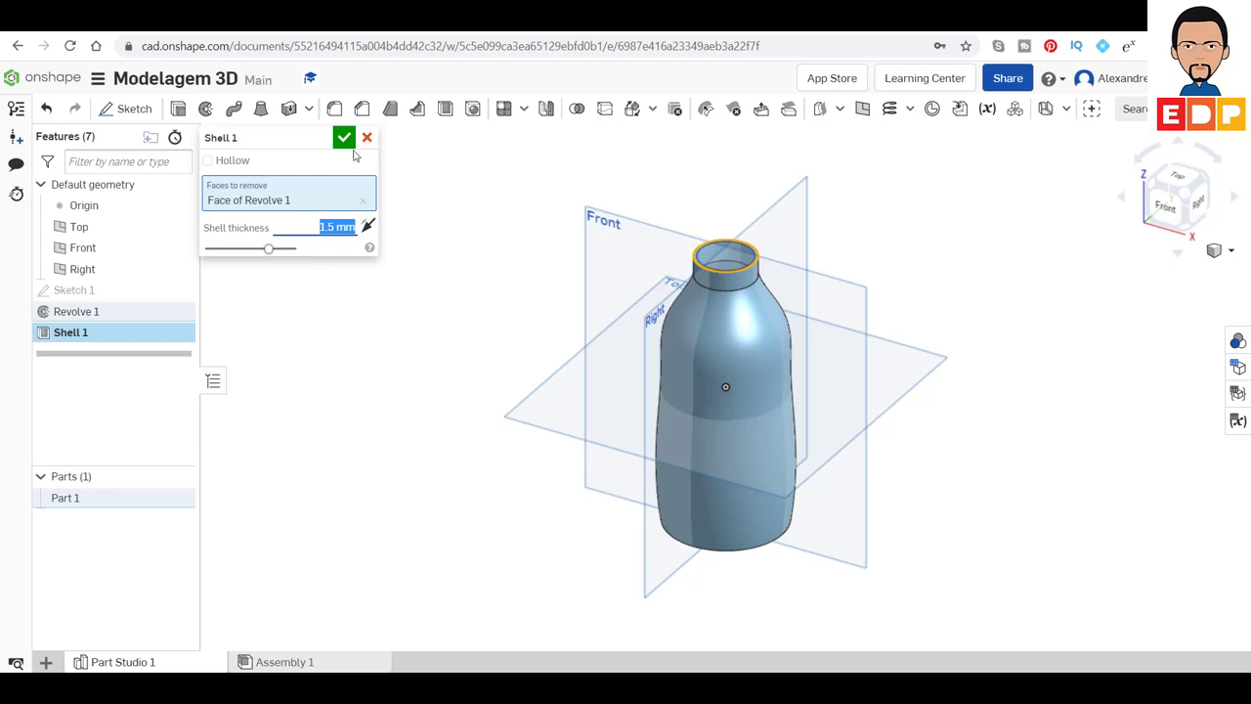
pyautogui.click(344, 137)
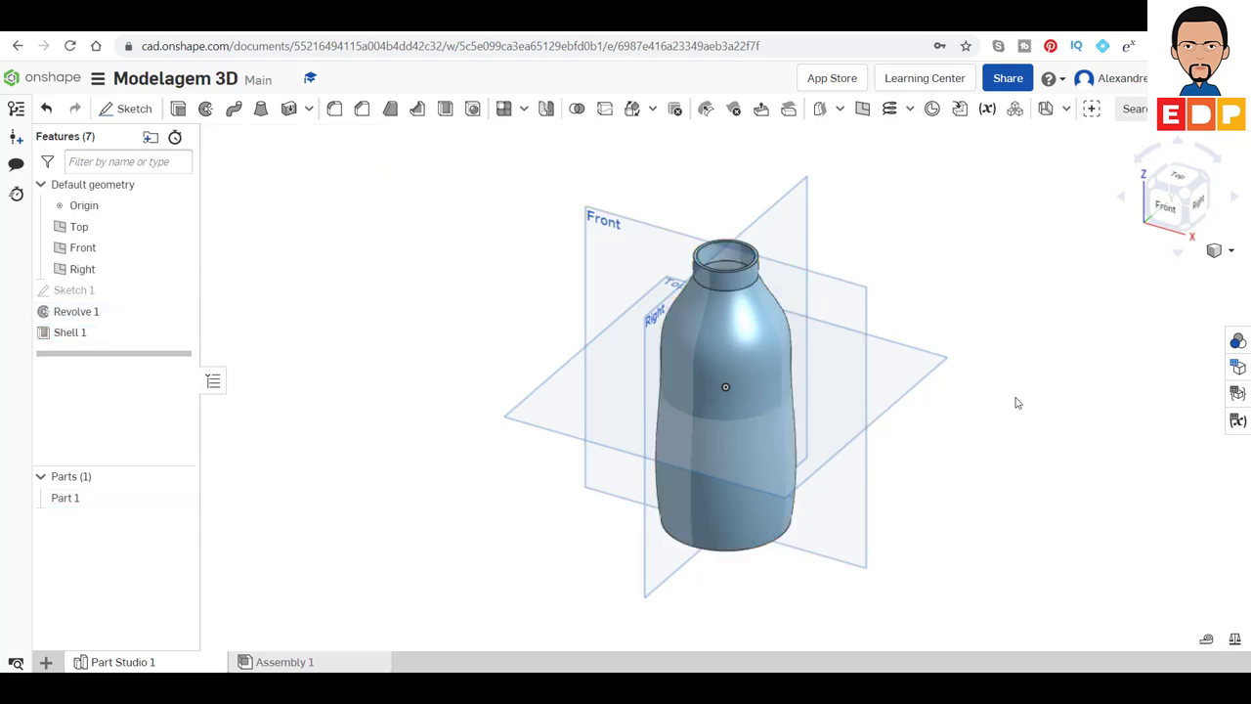
# - Inspect the hollow bottle from below, in isometric, and from the front
pyautogui.click(1184, 232)
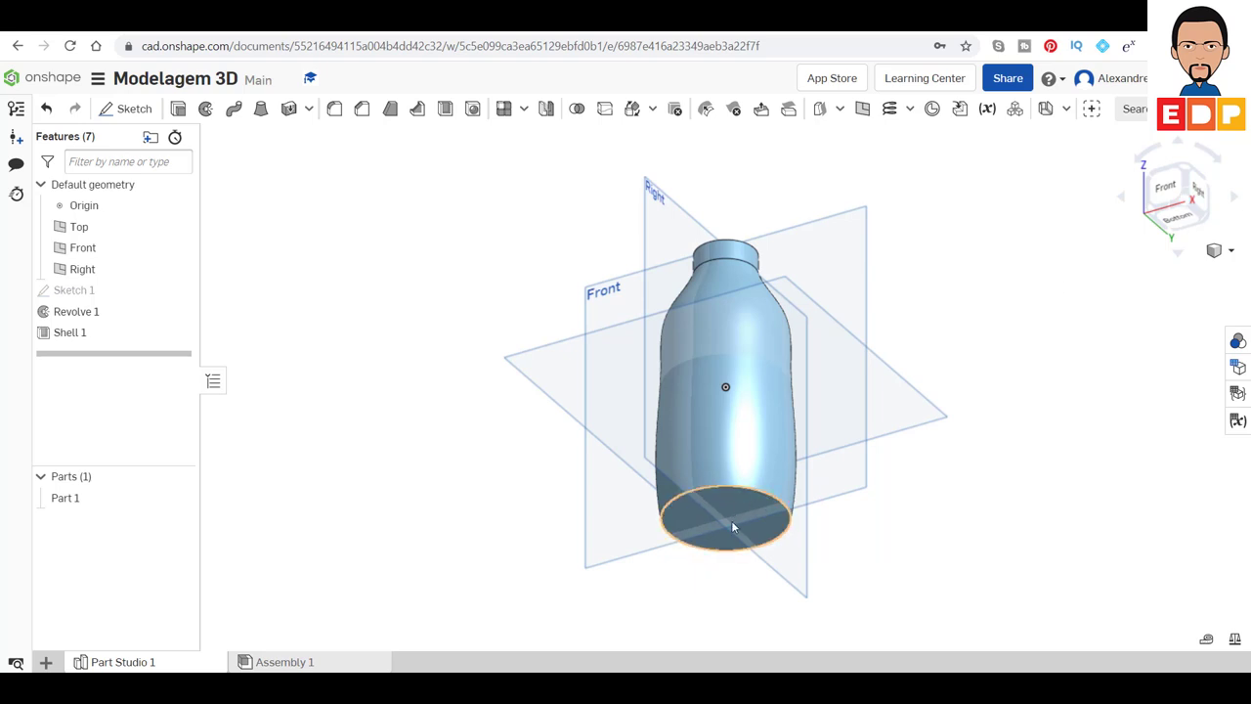
pyautogui.click(1185, 171)
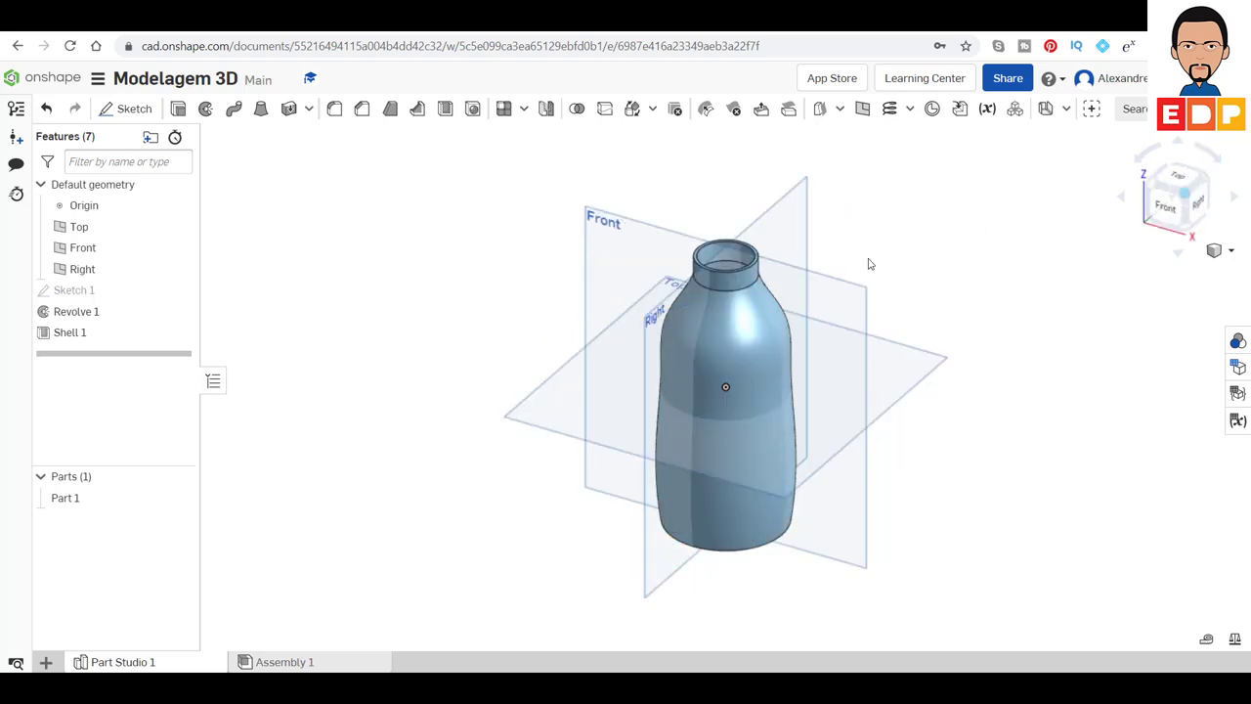
pyautogui.scroll(-3, 866, 265)
pyautogui.scroll(6, 736, 342)
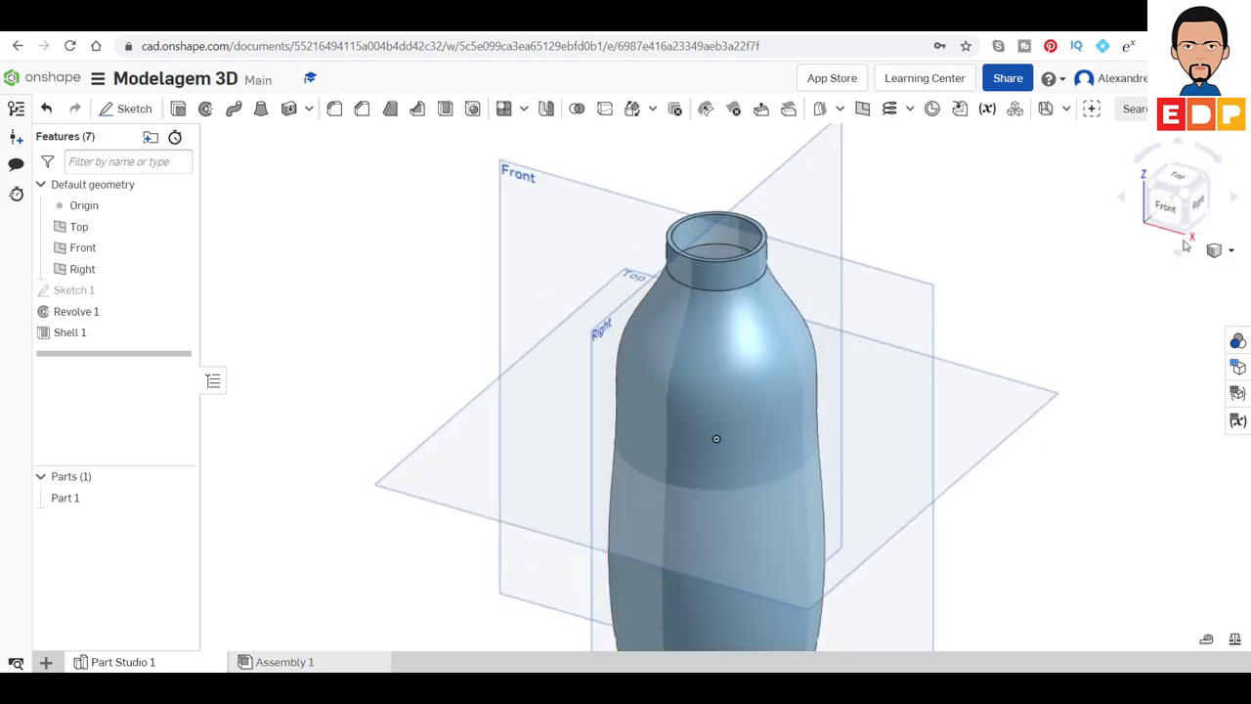
pyautogui.click(1165, 206)
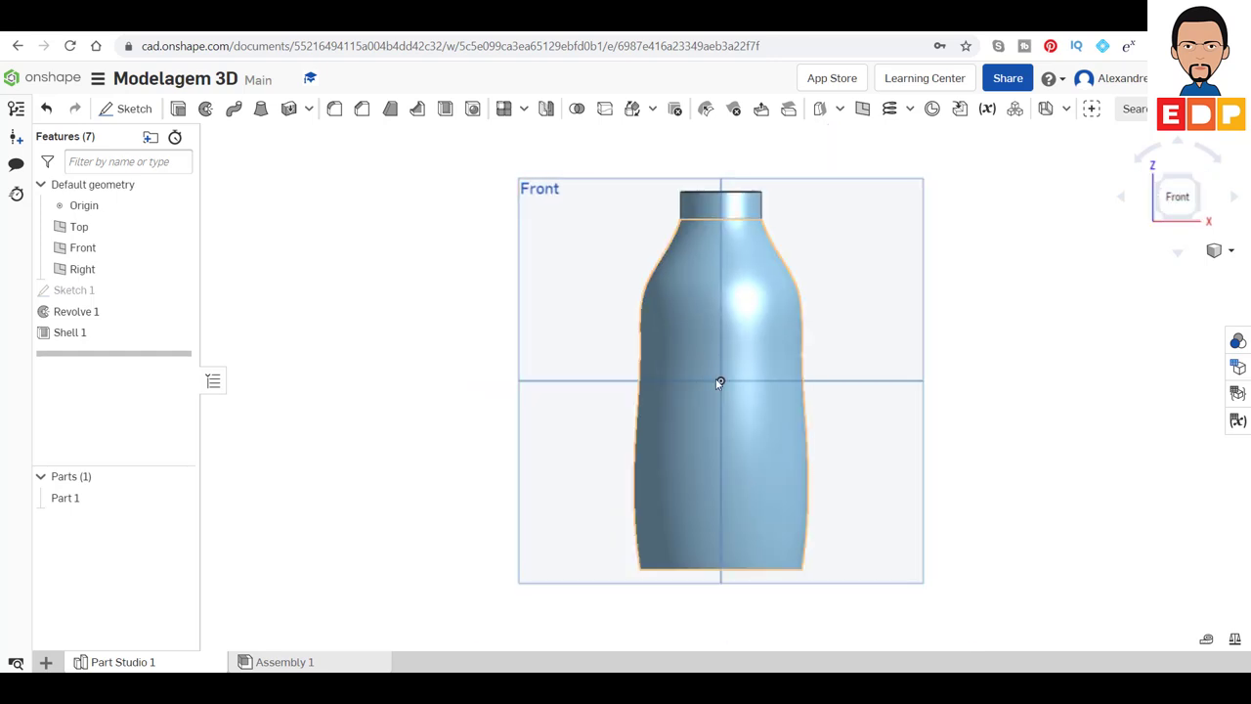
pyautogui.doubleClick(73, 290)
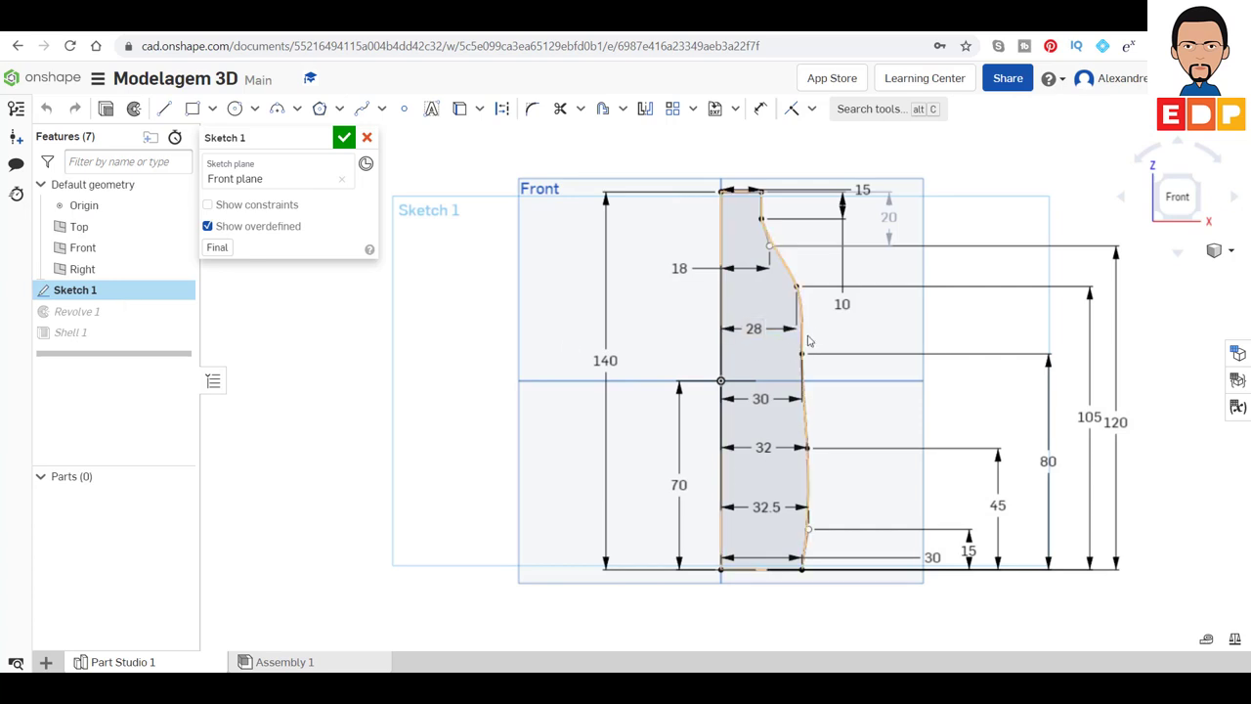
pyautogui.click(806, 458)
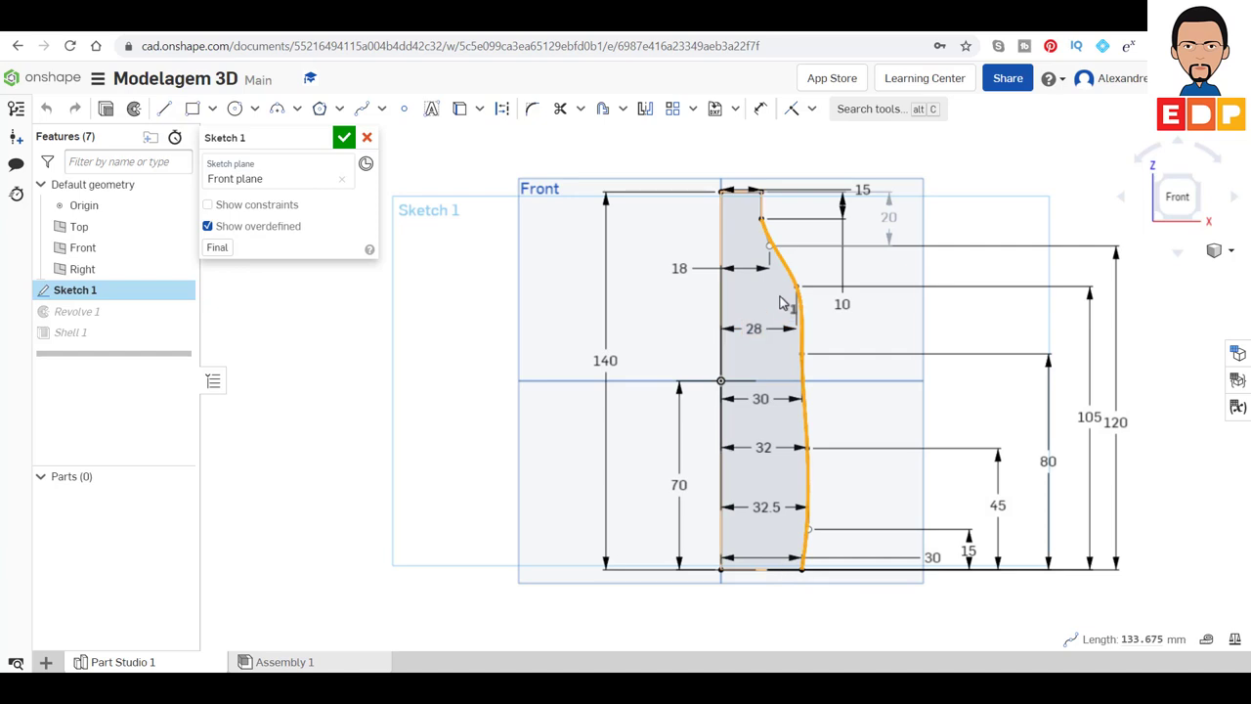
pyautogui.click(344, 137)
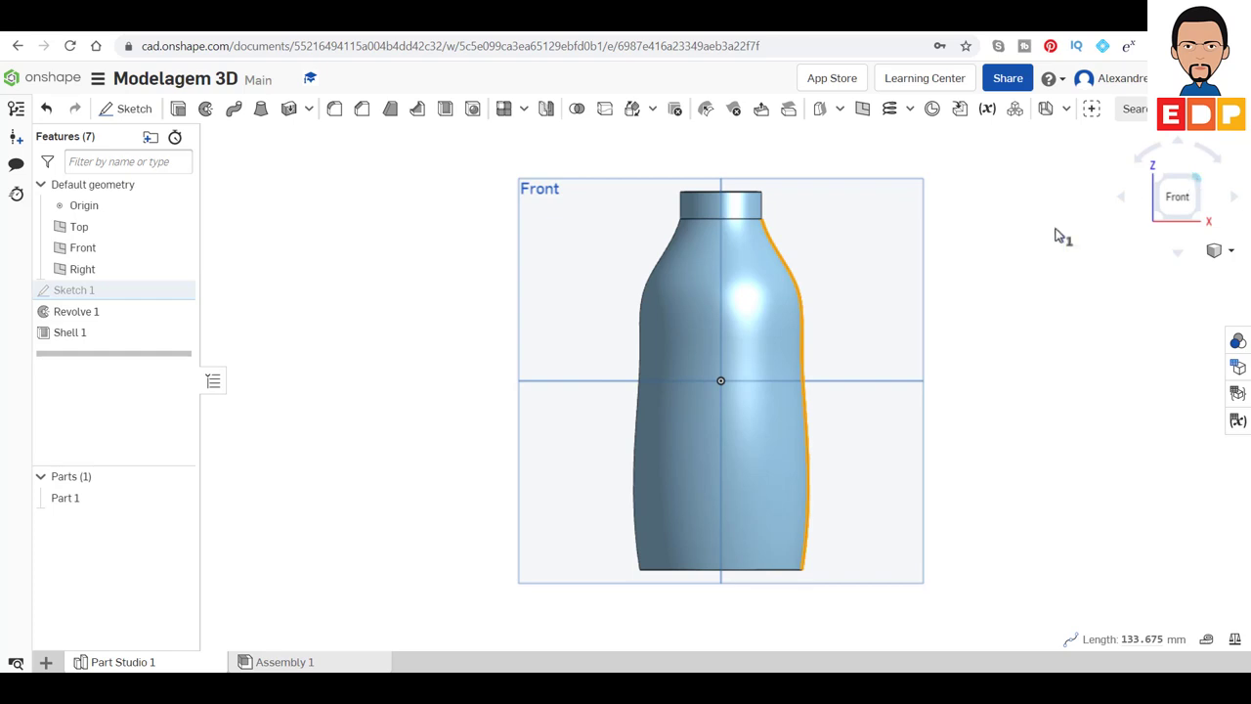
# - Return to an isometric view and zoom in on the bottle's neck
pyautogui.click(1197, 176)
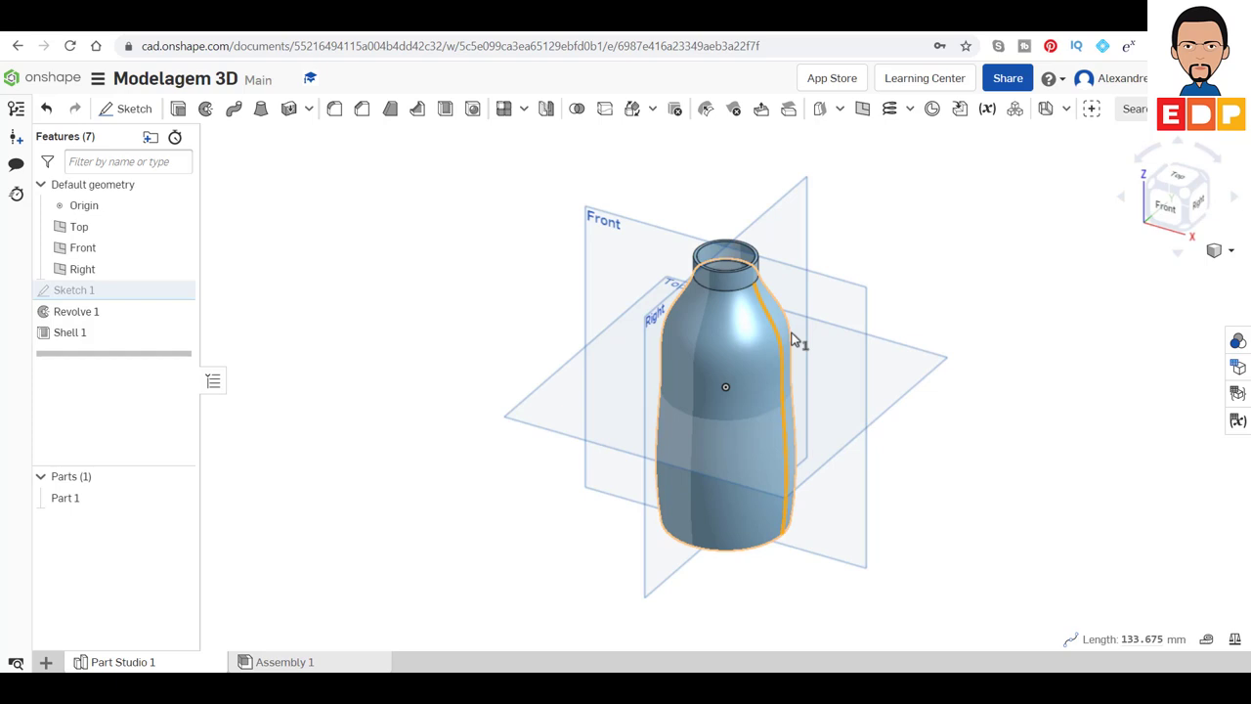
pyautogui.scroll(-2, 739, 333)
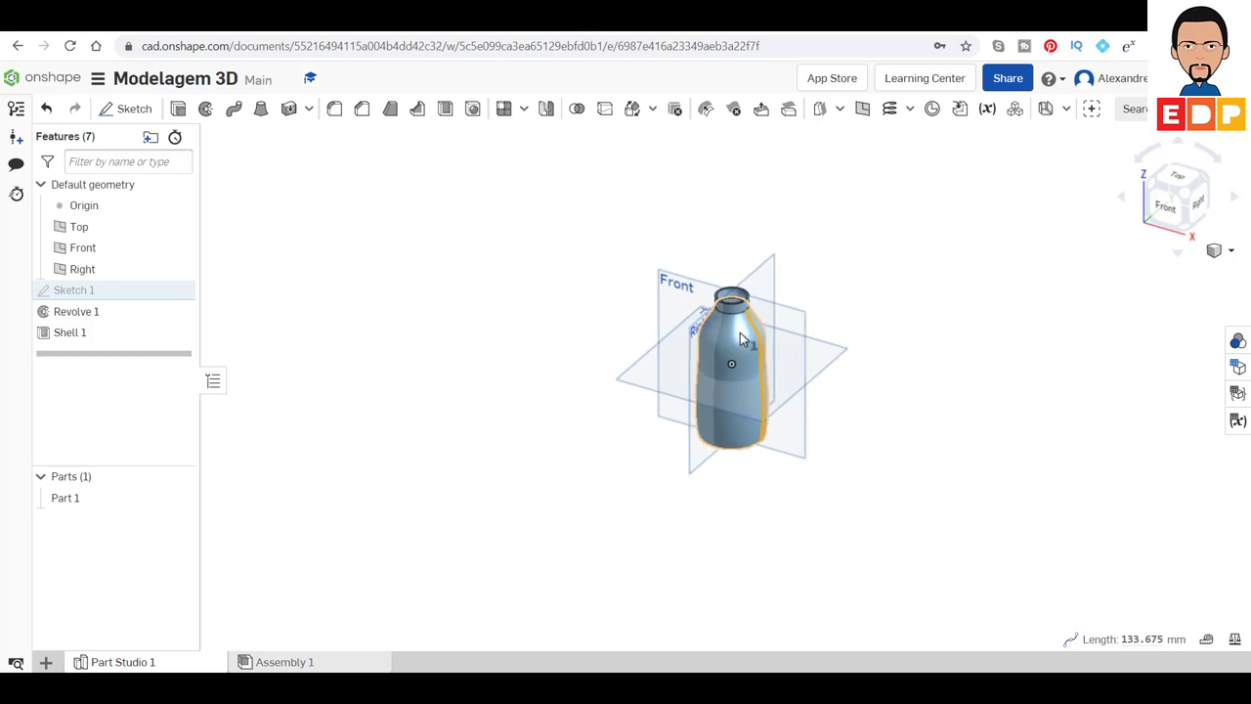
pyautogui.scroll(5, 740, 332)
pyautogui.scroll(3, 740, 338)
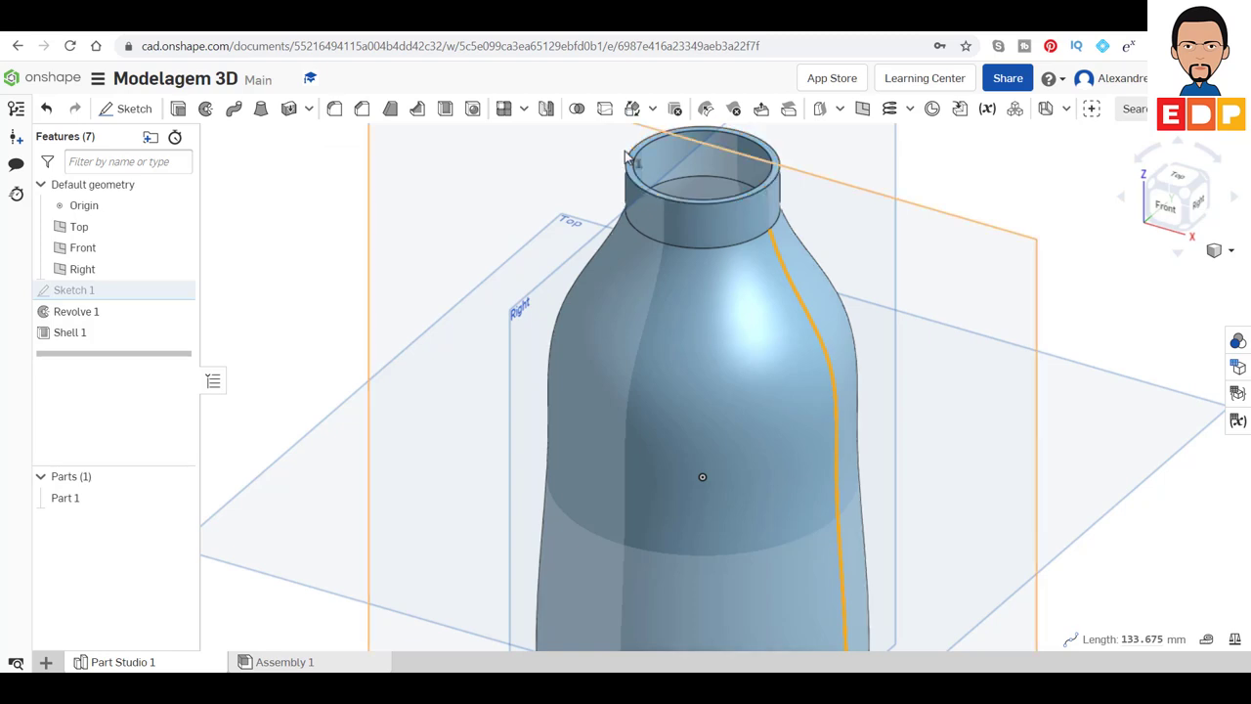
# - Start a fillet and select only the inner rim edge (Edge of Shell 1) of the neck
pyautogui.click(335, 112)
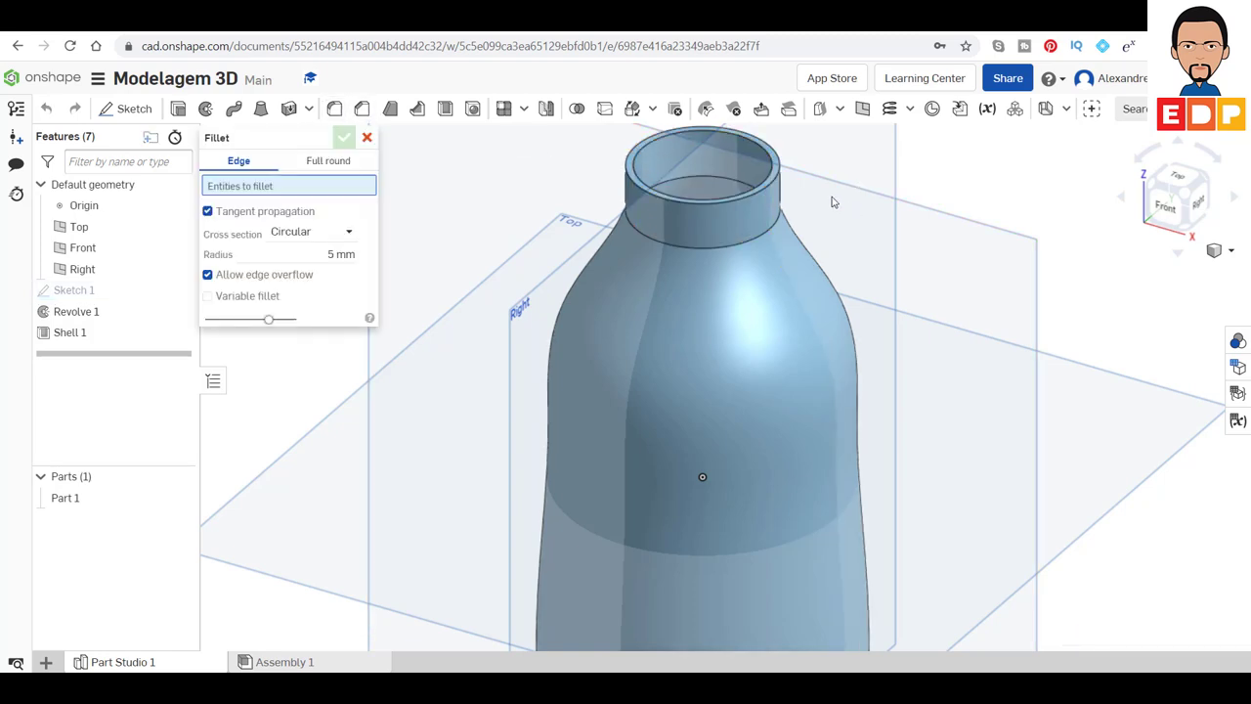
pyautogui.click(767, 188)
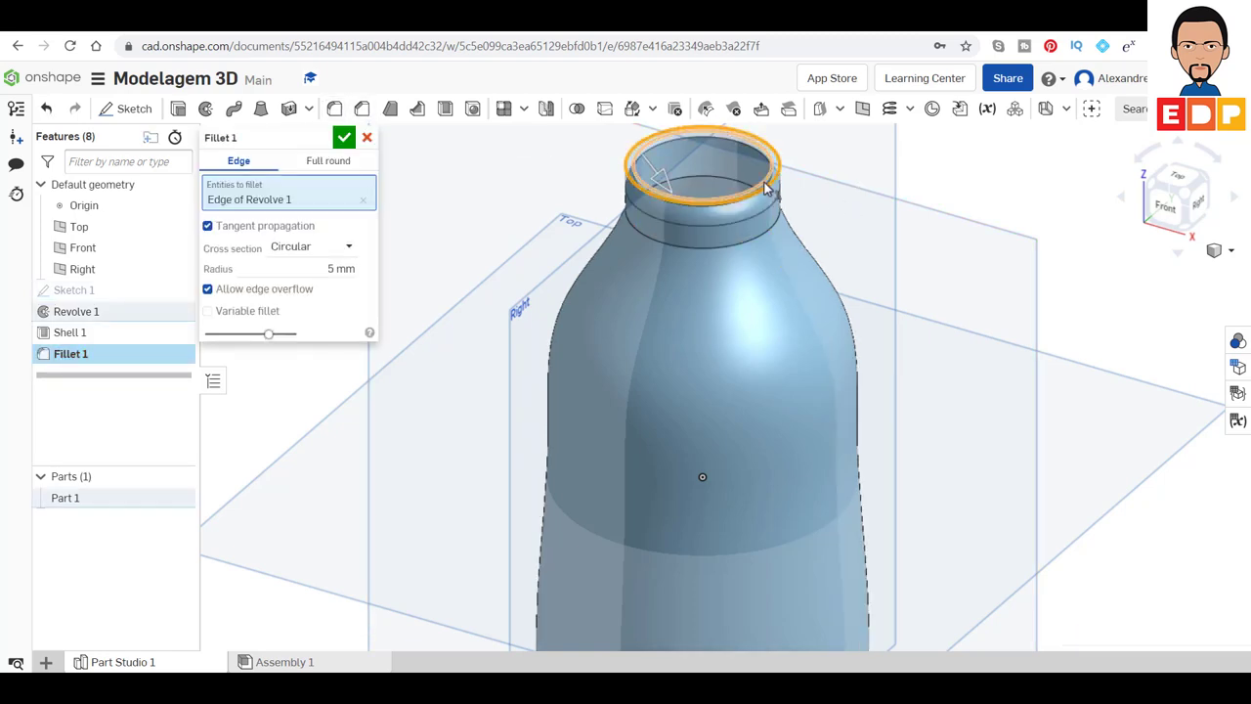
pyautogui.click(764, 185)
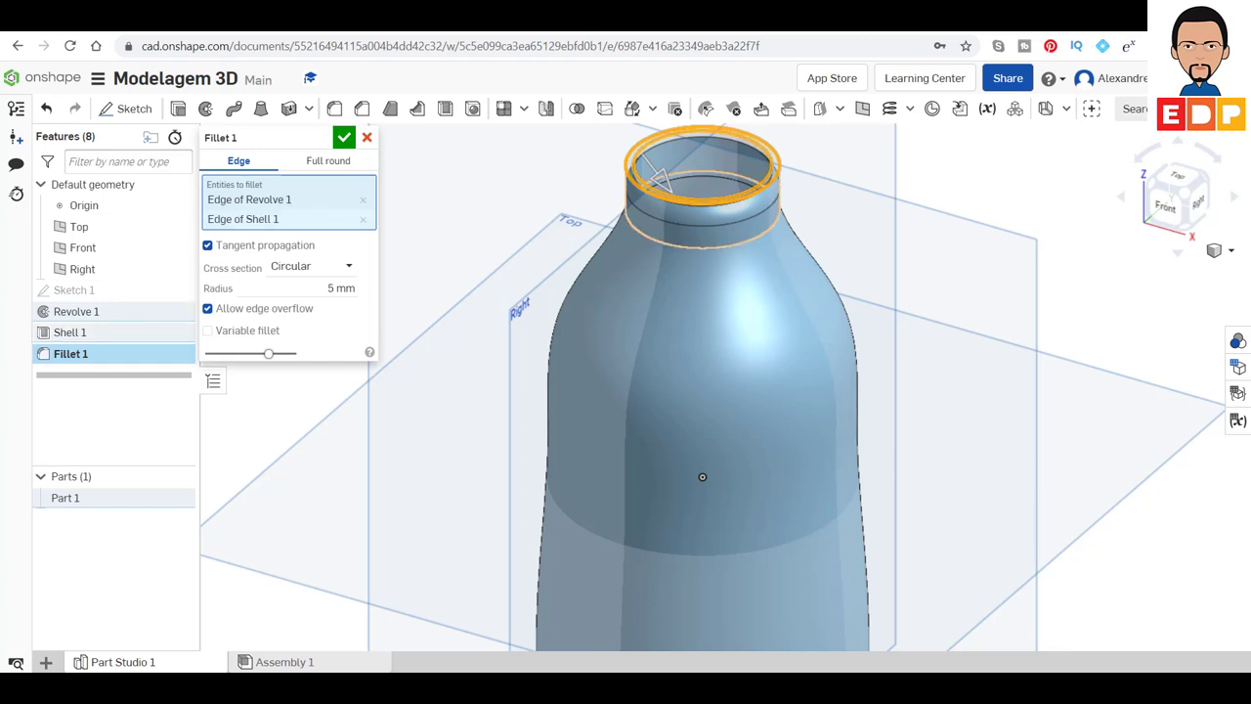
pyautogui.click(776, 186)
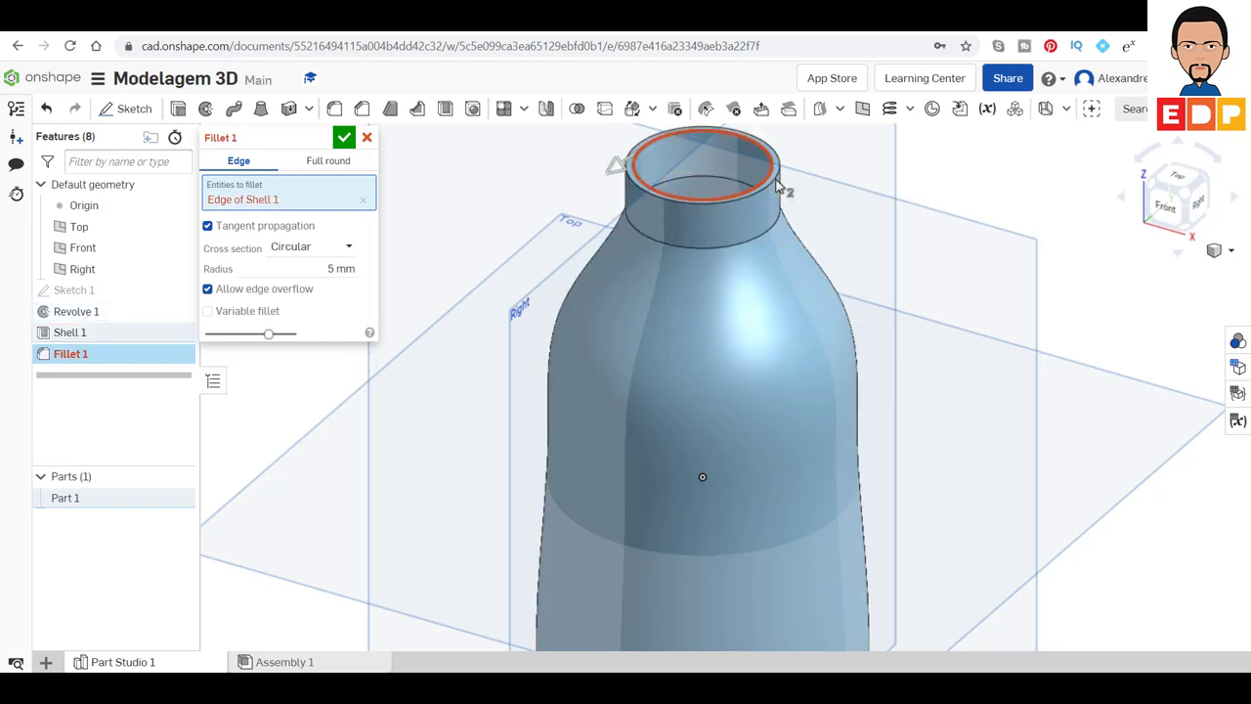
# - Set the fillet radius to 1.5 mm, add the neck-base edge, and confirm Fillet 1
pyautogui.click(332, 268)
pyautogui.write('1.5')
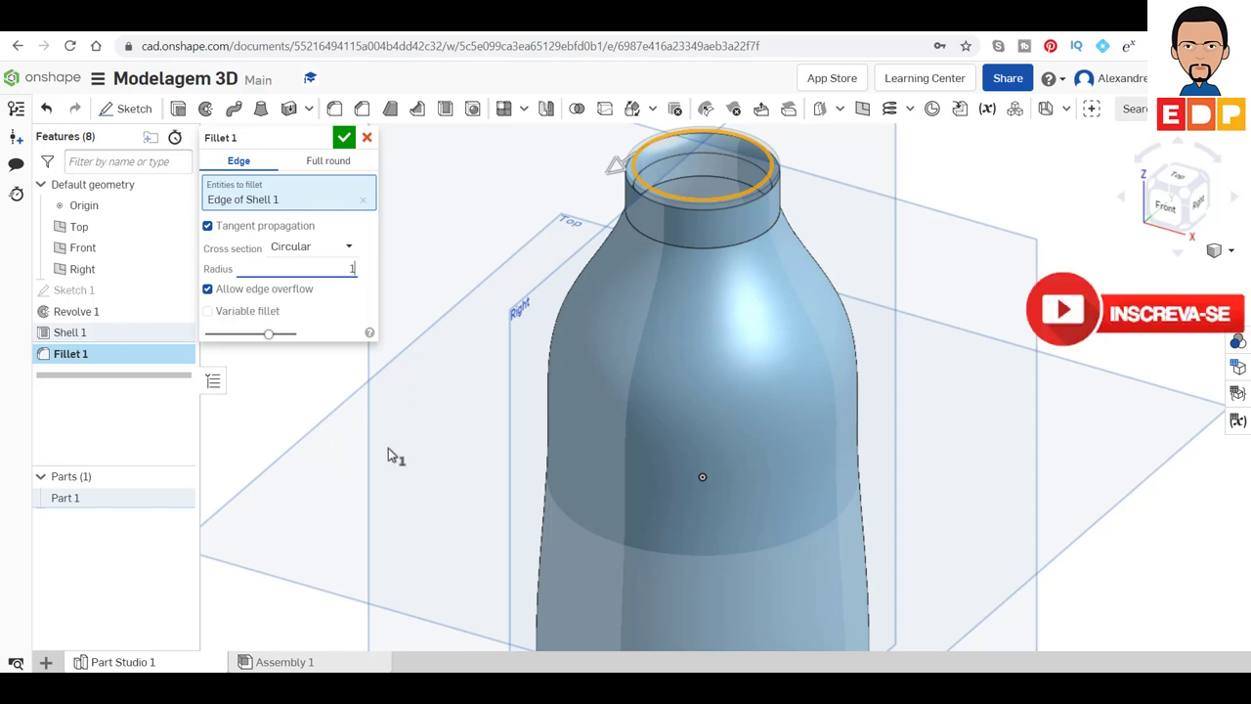
pyautogui.press('Return')
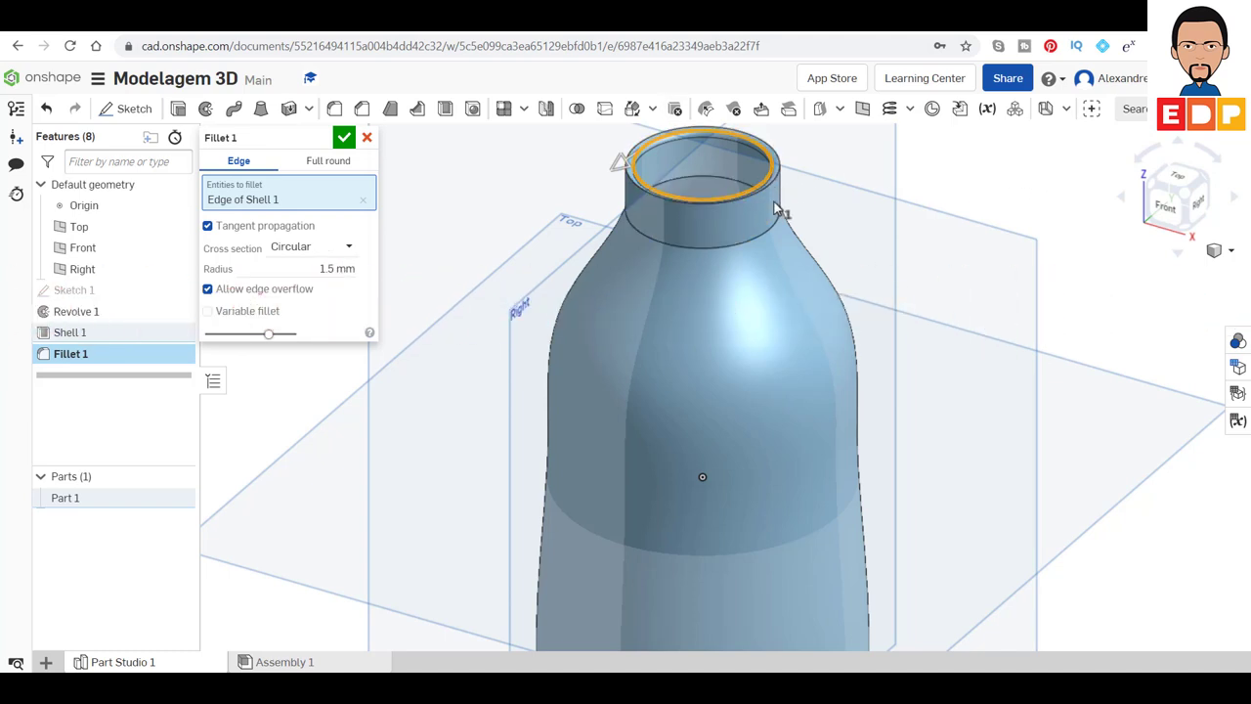
pyautogui.click(763, 234)
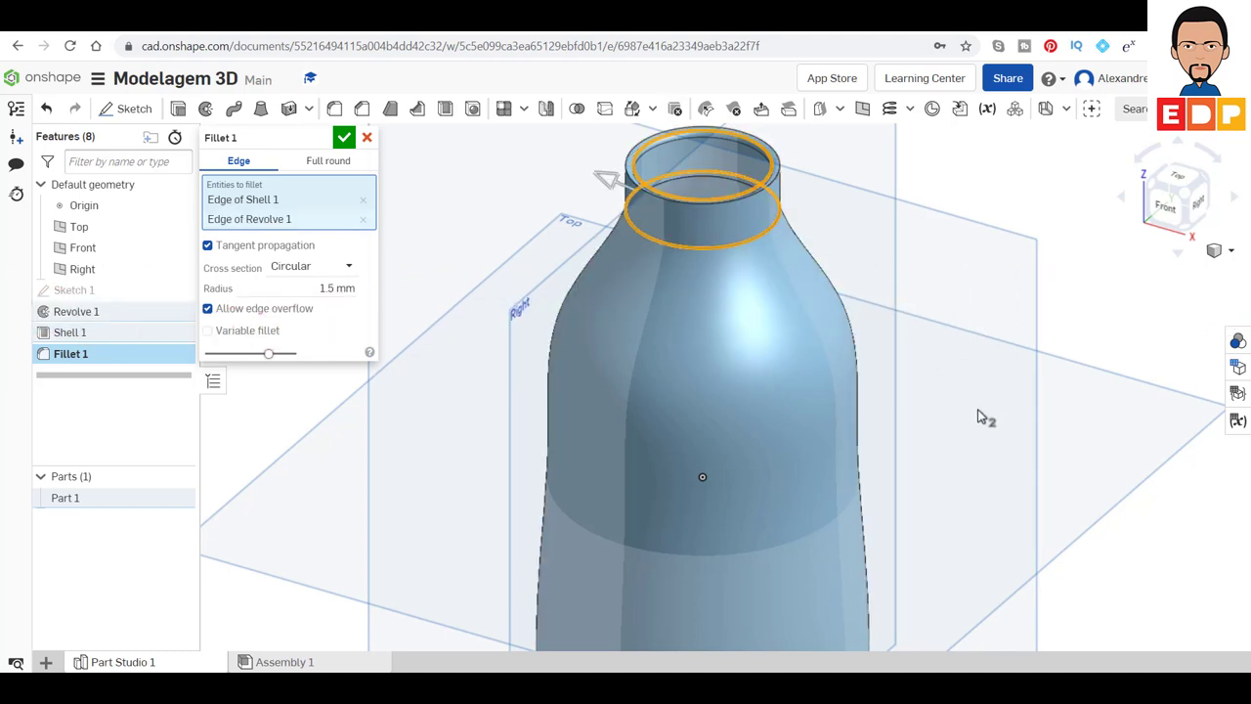
pyautogui.click(344, 136)
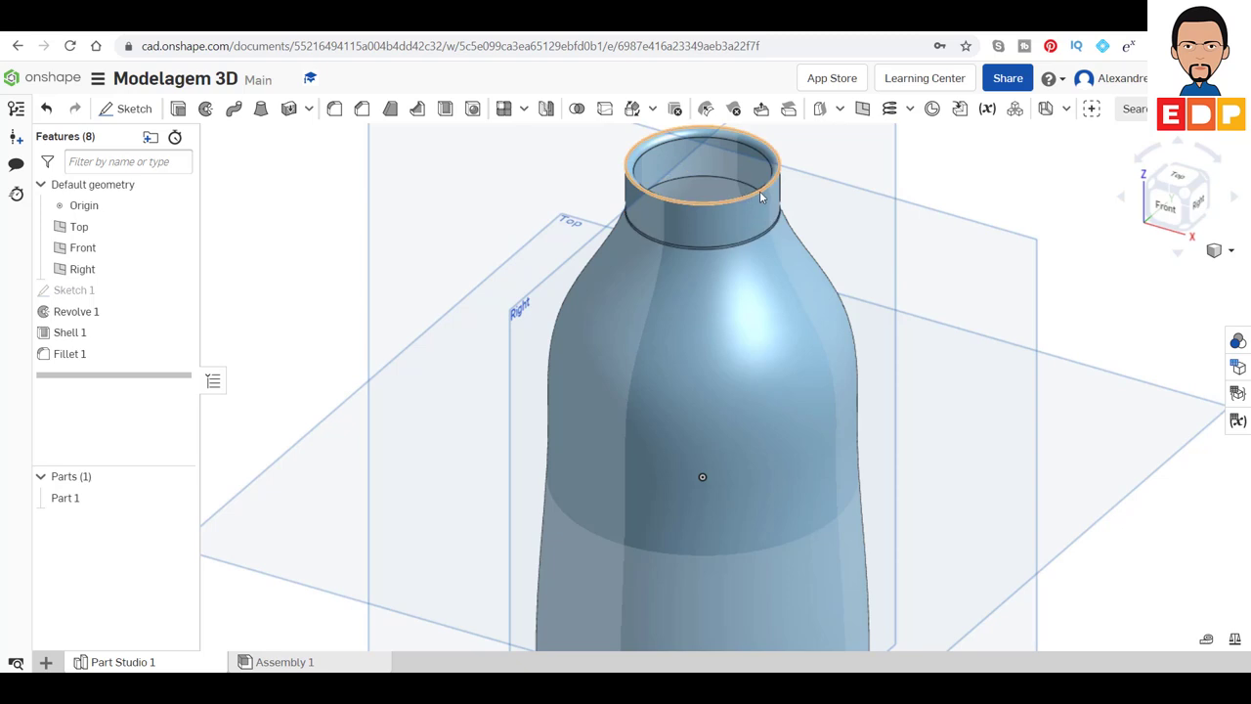
# - Zoom out and pan to centre the whole bottle, then select Part 1 in the Parts list
pyautogui.scroll(-3, 772, 187)
pyautogui.scroll(2, 733, 177)
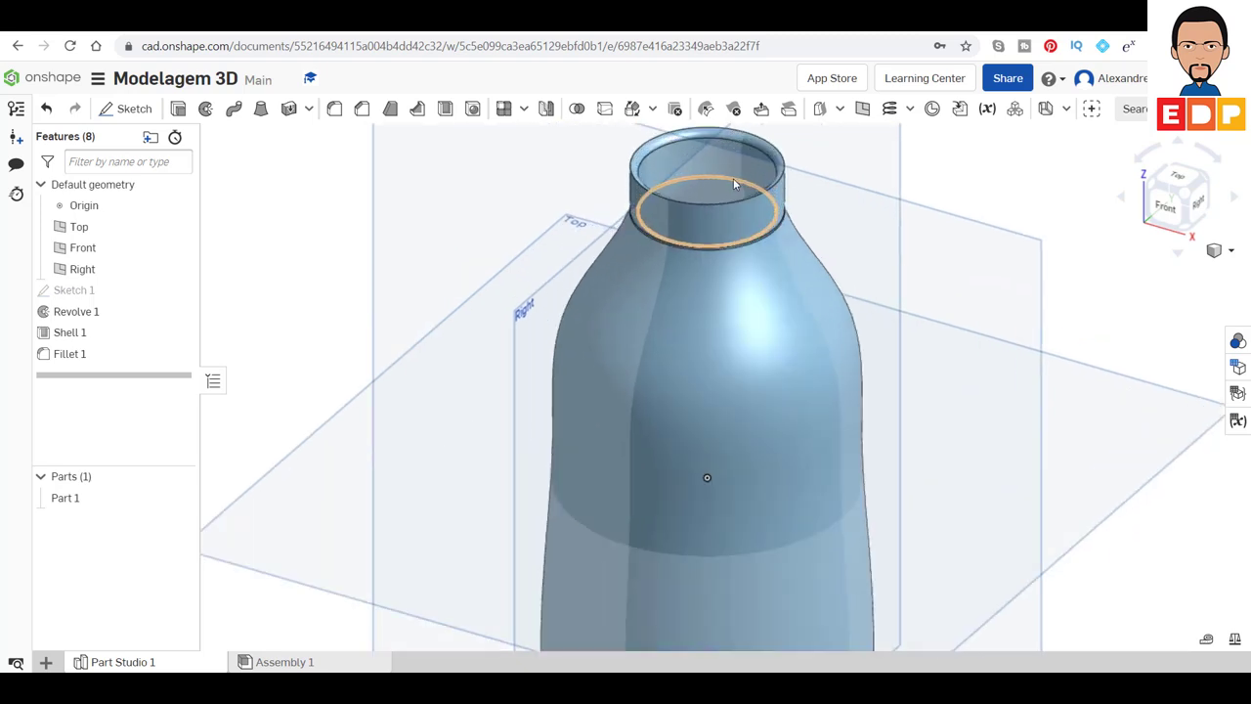
pyautogui.scroll(1, 743, 215)
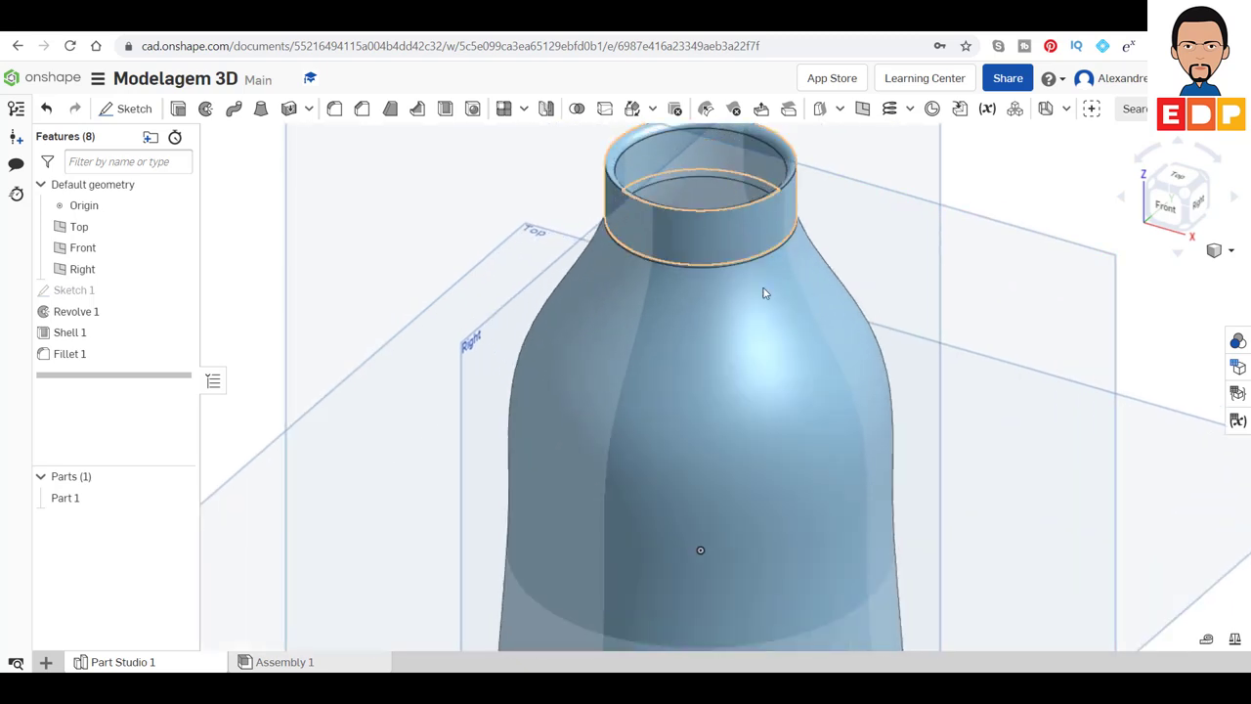
pyautogui.click(625, 174)
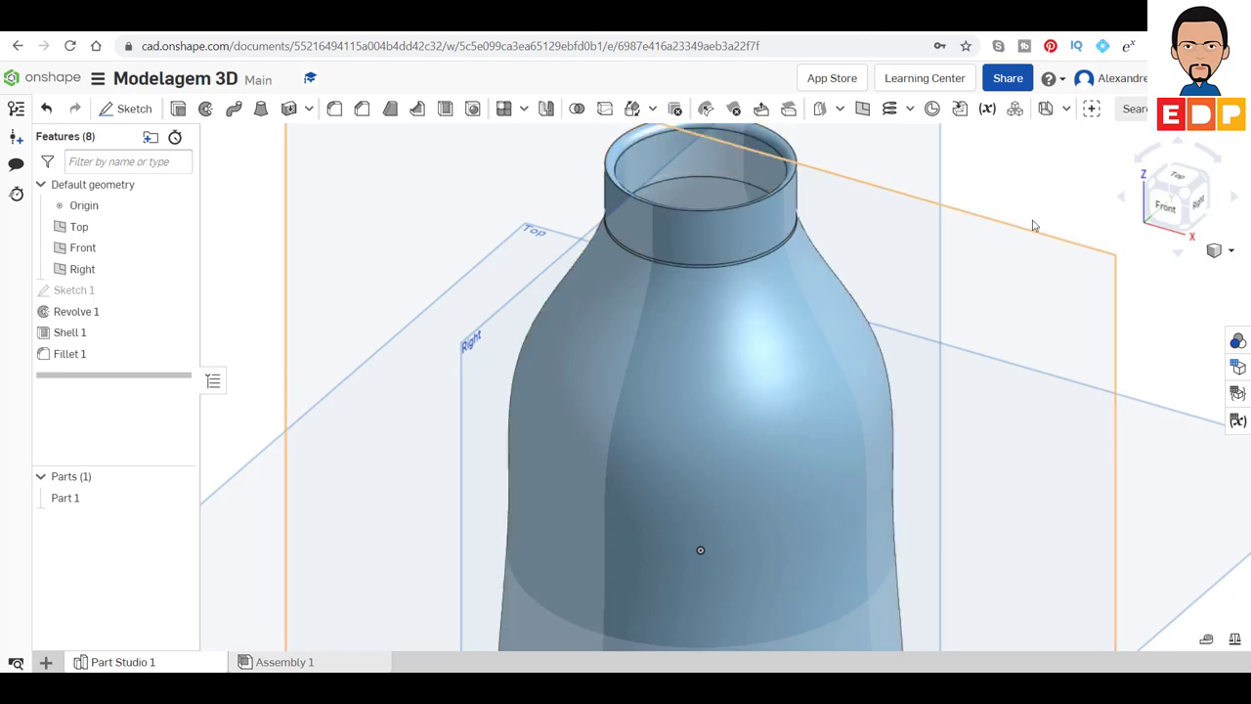
pyautogui.scroll(-4, 1036, 215)
pyautogui.moveTo(511, 385)
pyautogui.mouseDown(button='middle')
pyautogui.moveTo(357, 390)
pyautogui.moveTo(335, 433)
pyautogui.mouseUp(button='middle')
pyautogui.click(60, 502)
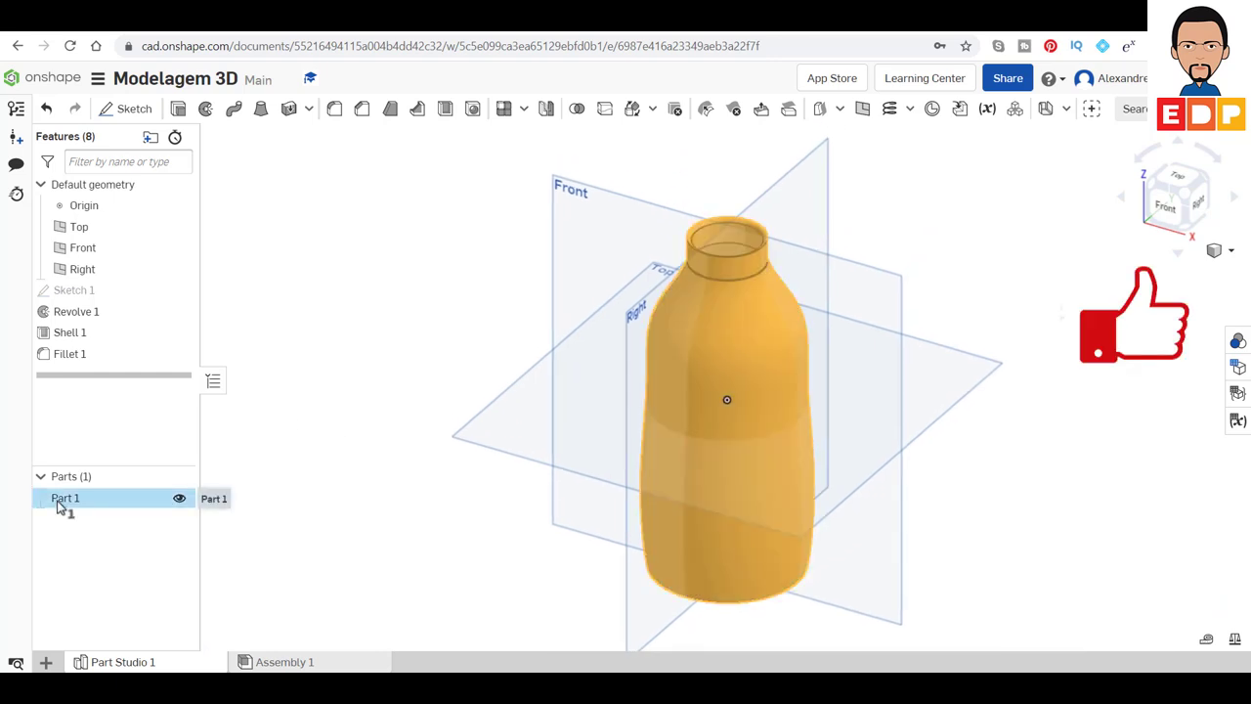
# - Open Assign material for Part 1 and search the material library for 'pla'
pyautogui.rightClick(59, 504)
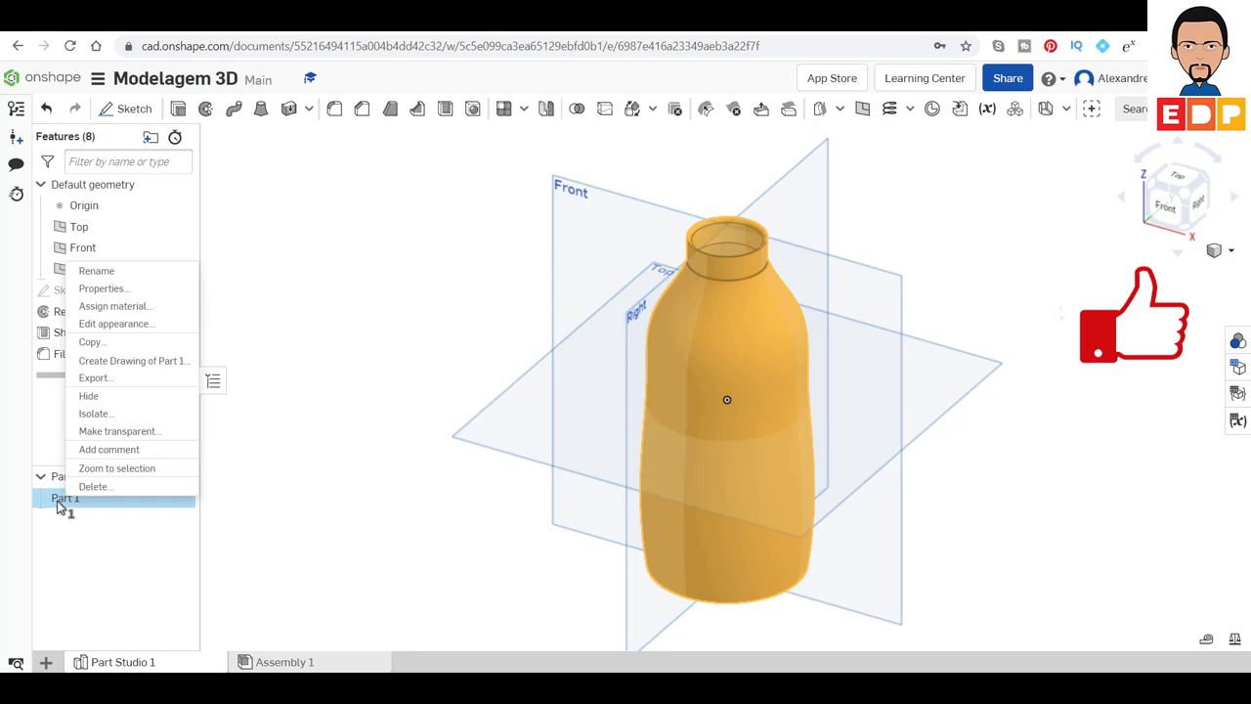
pyautogui.click(131, 311)
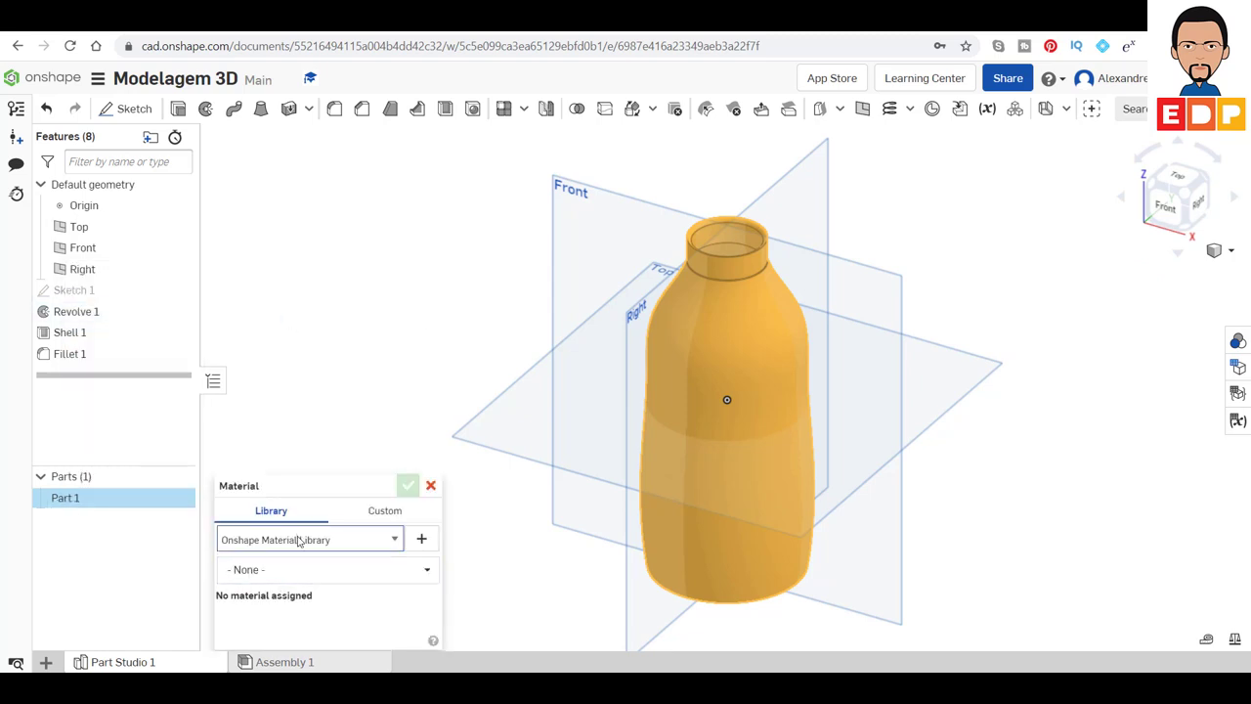
pyautogui.click(290, 570)
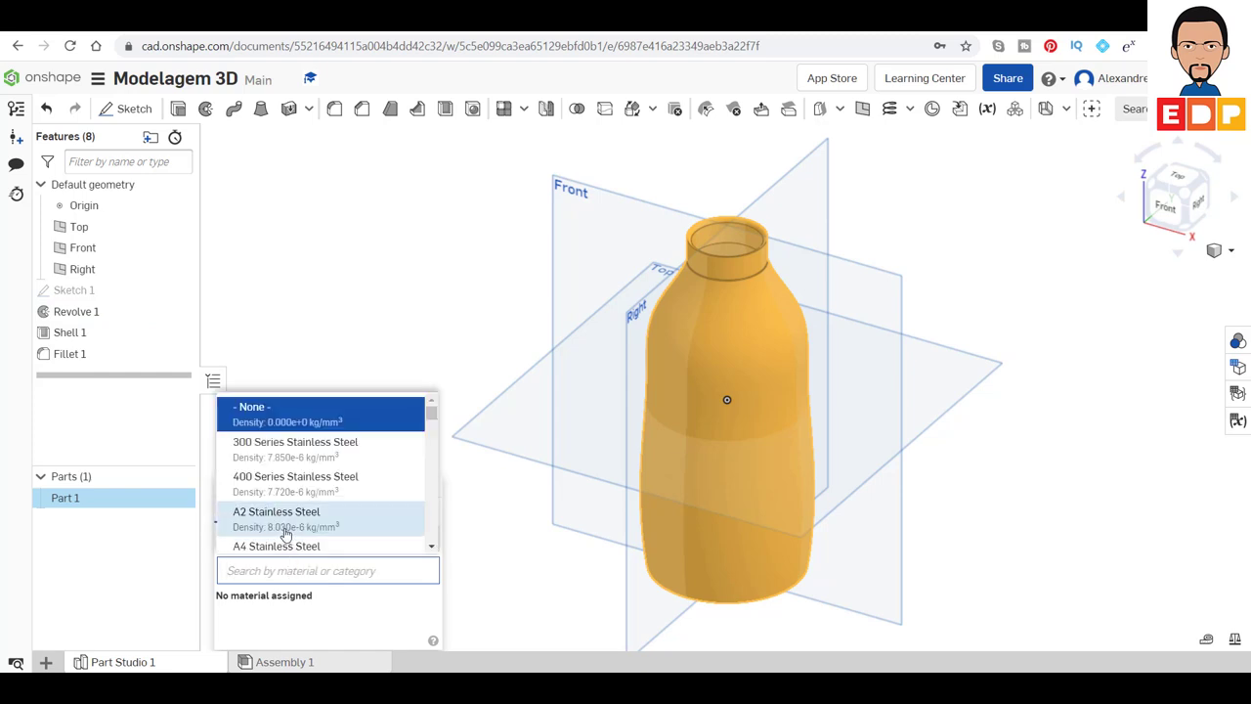
pyautogui.write('pl')
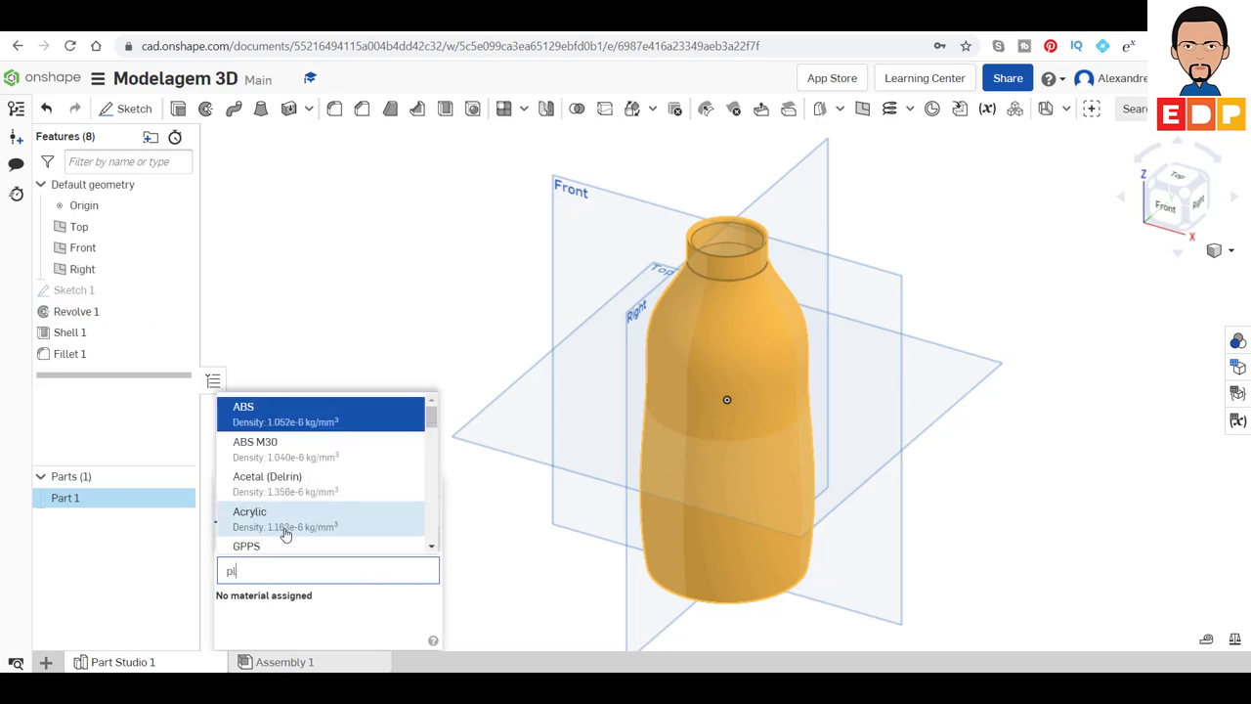
pyautogui.write('a')
pyautogui.scroll(-3, 296, 484)
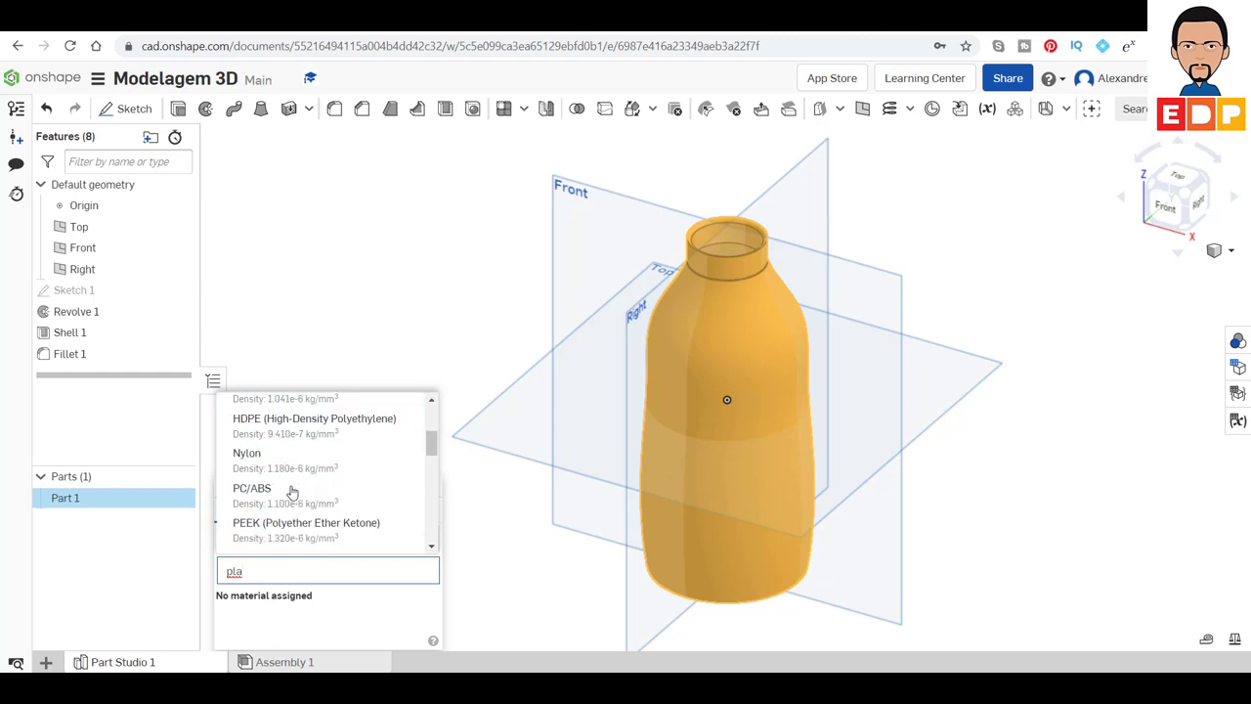
pyautogui.moveTo(265, 573); pyautogui.dragTo(204, 586)
pyautogui.press('Escape')
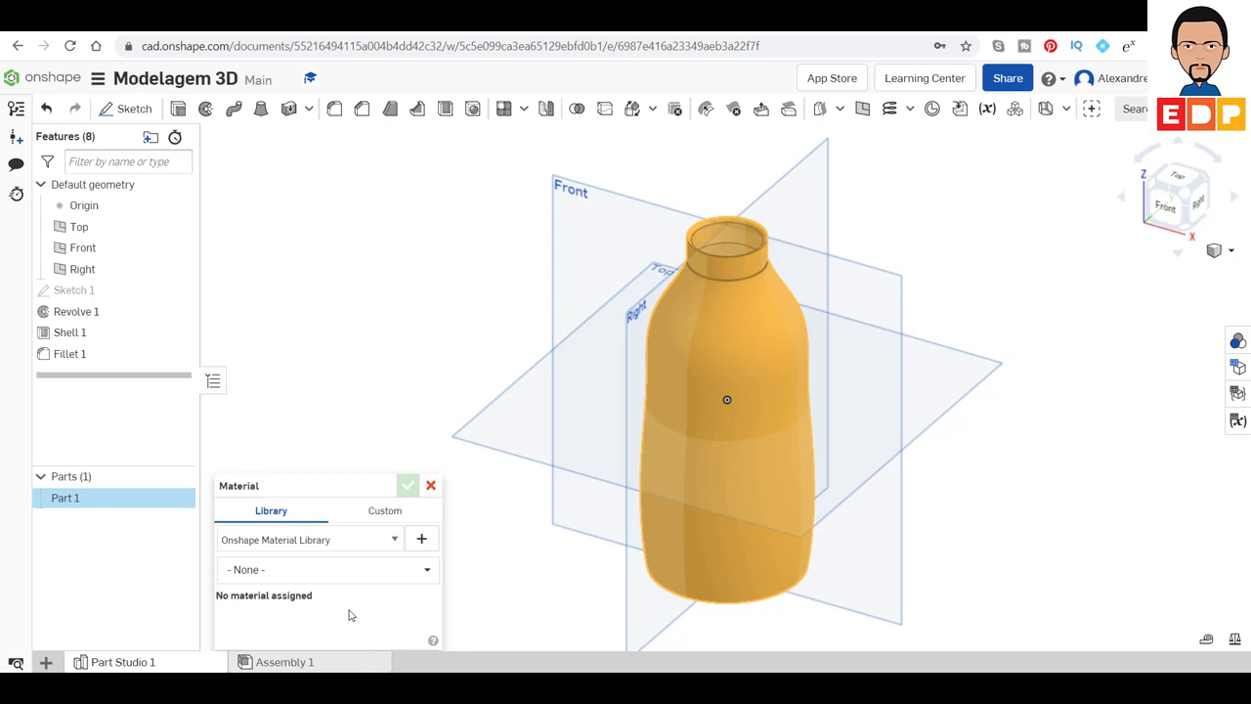
# - Search 'pla' again, choose PLA from the library, and confirm the assignment
pyautogui.click(328, 578)
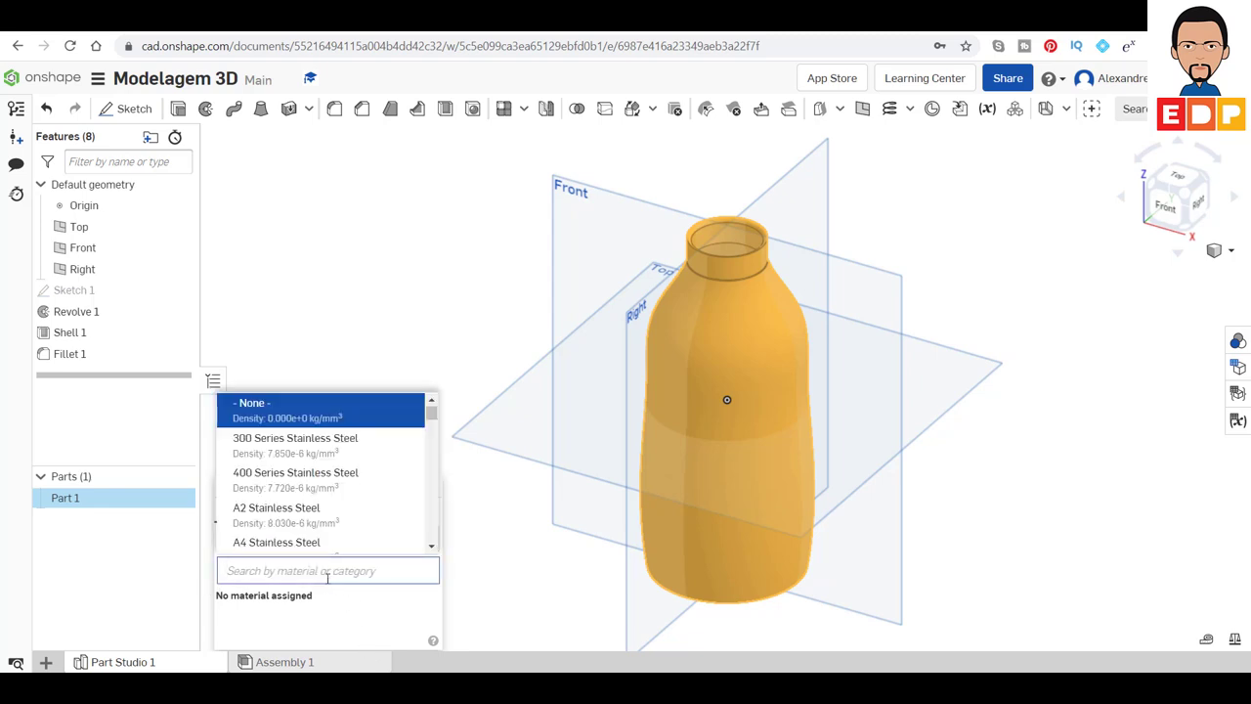
pyautogui.write('pl')
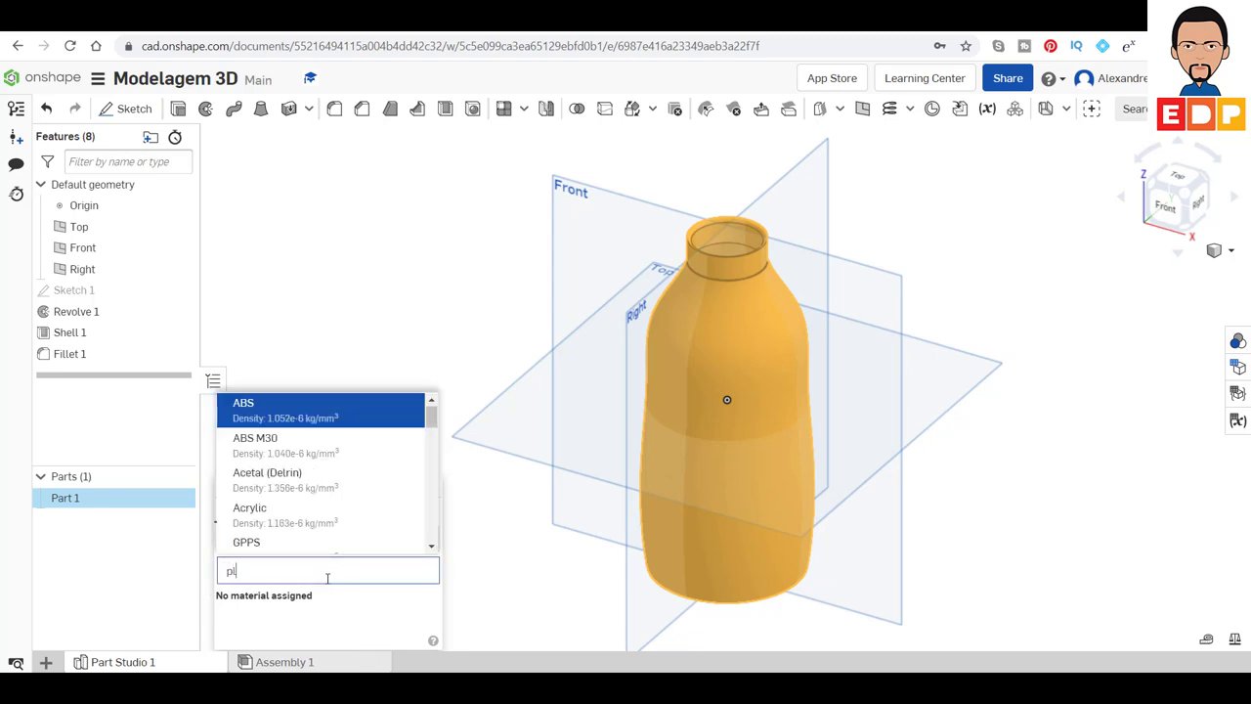
pyautogui.write('a')
pyautogui.scroll(-5, 356, 498)
pyautogui.scroll(-2, 358, 491)
pyautogui.scroll(2, 293, 484)
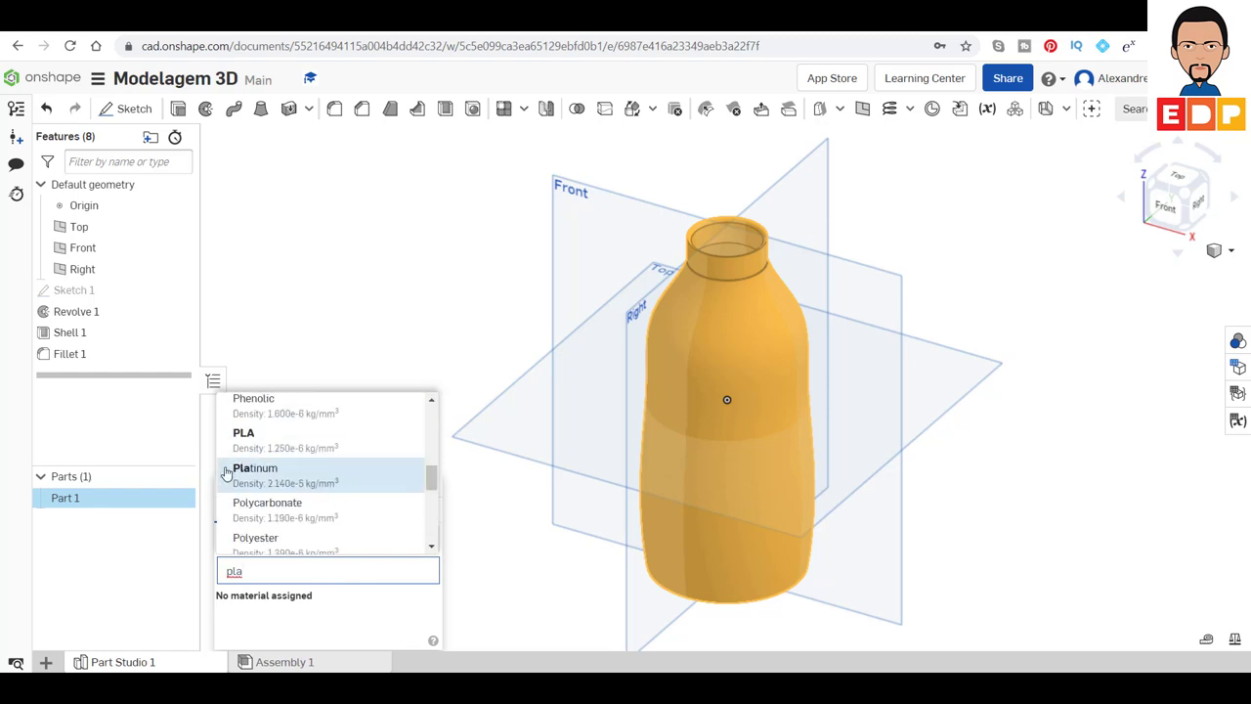
pyautogui.click(232, 440)
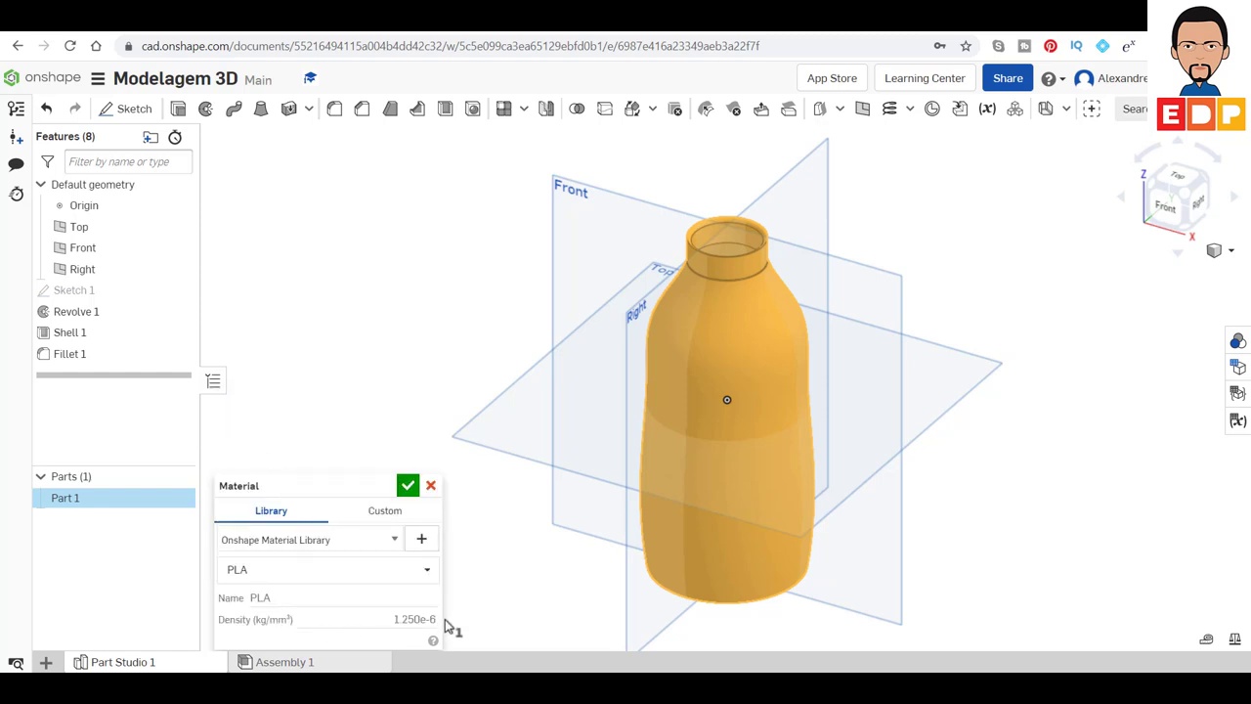
pyautogui.click(408, 485)
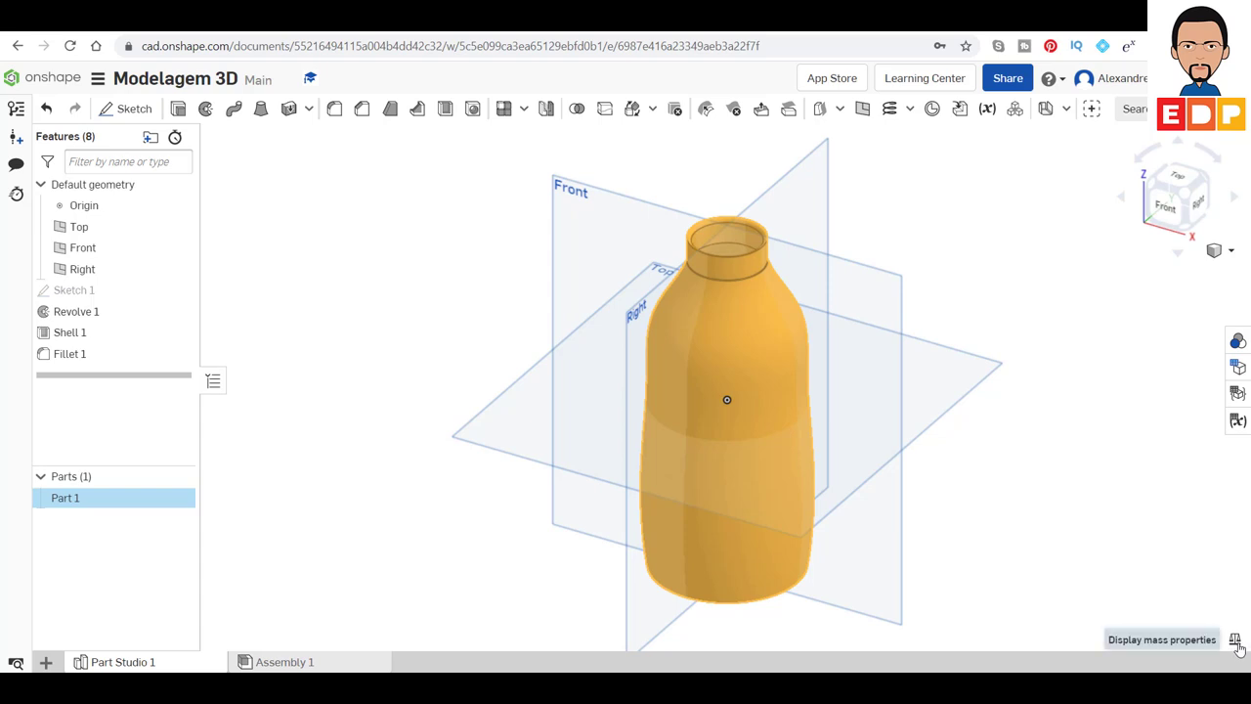
pyautogui.click(1075, 433)
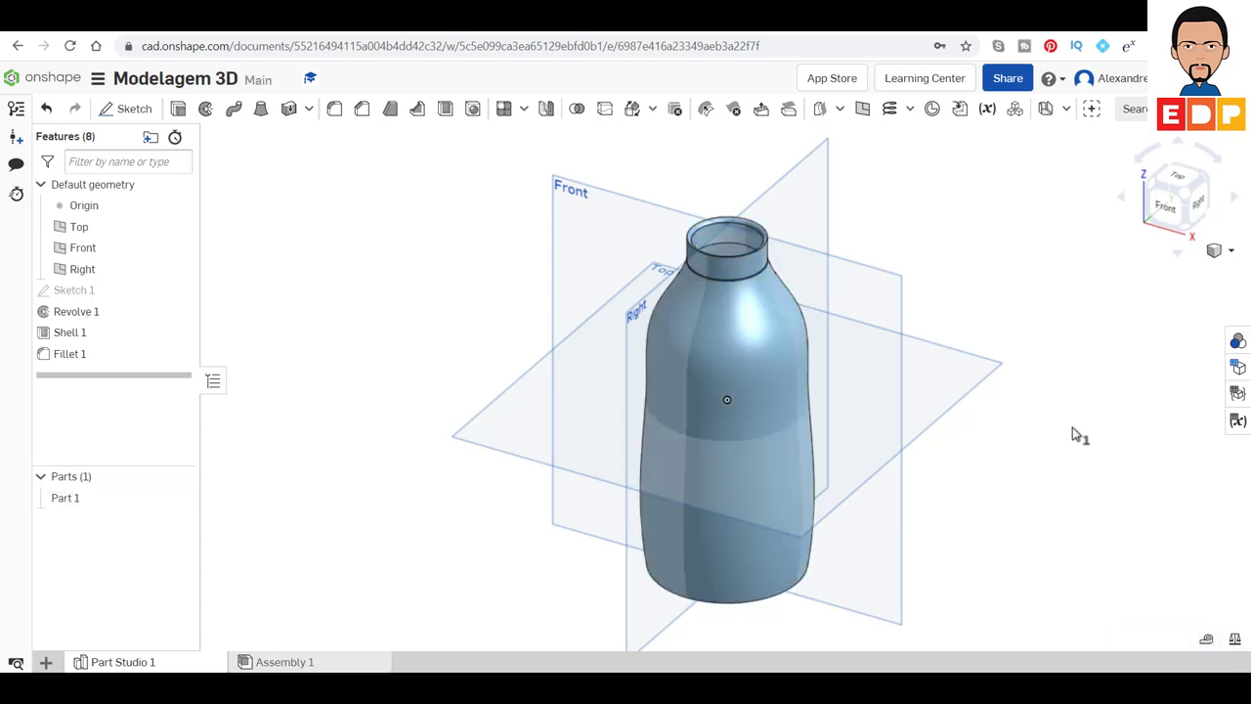
pyautogui.click(1235, 641)
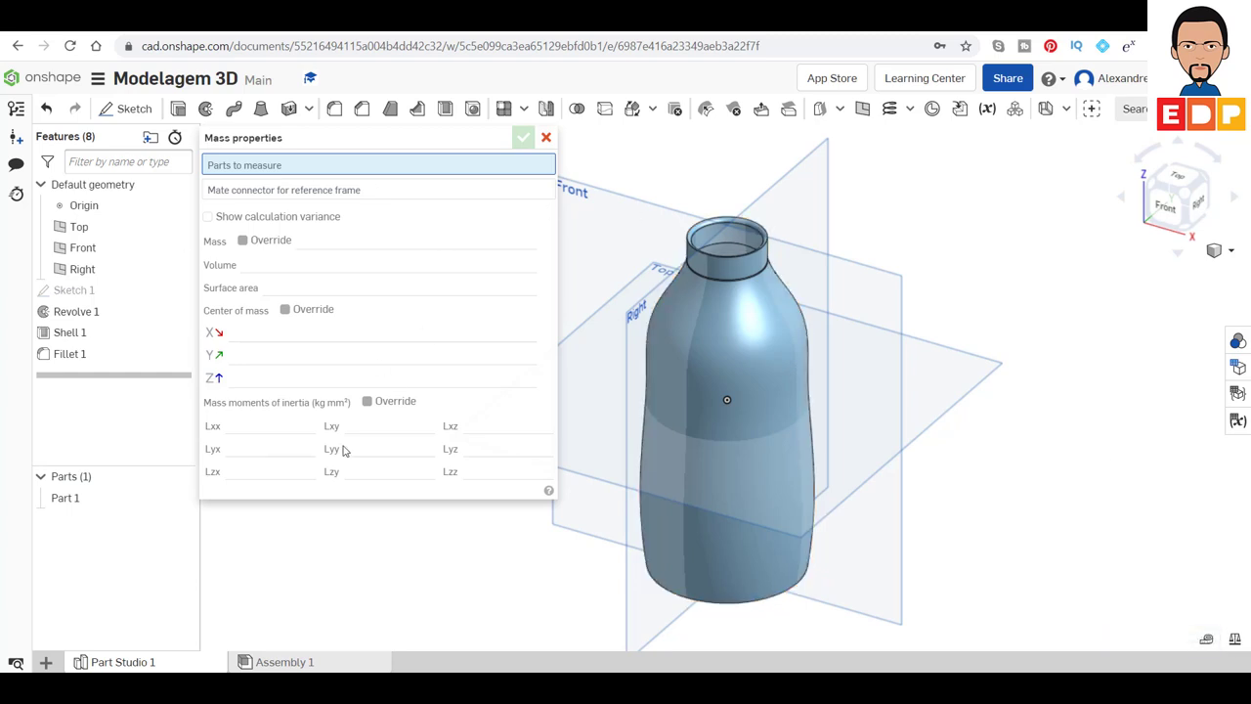
pyautogui.click(762, 339)
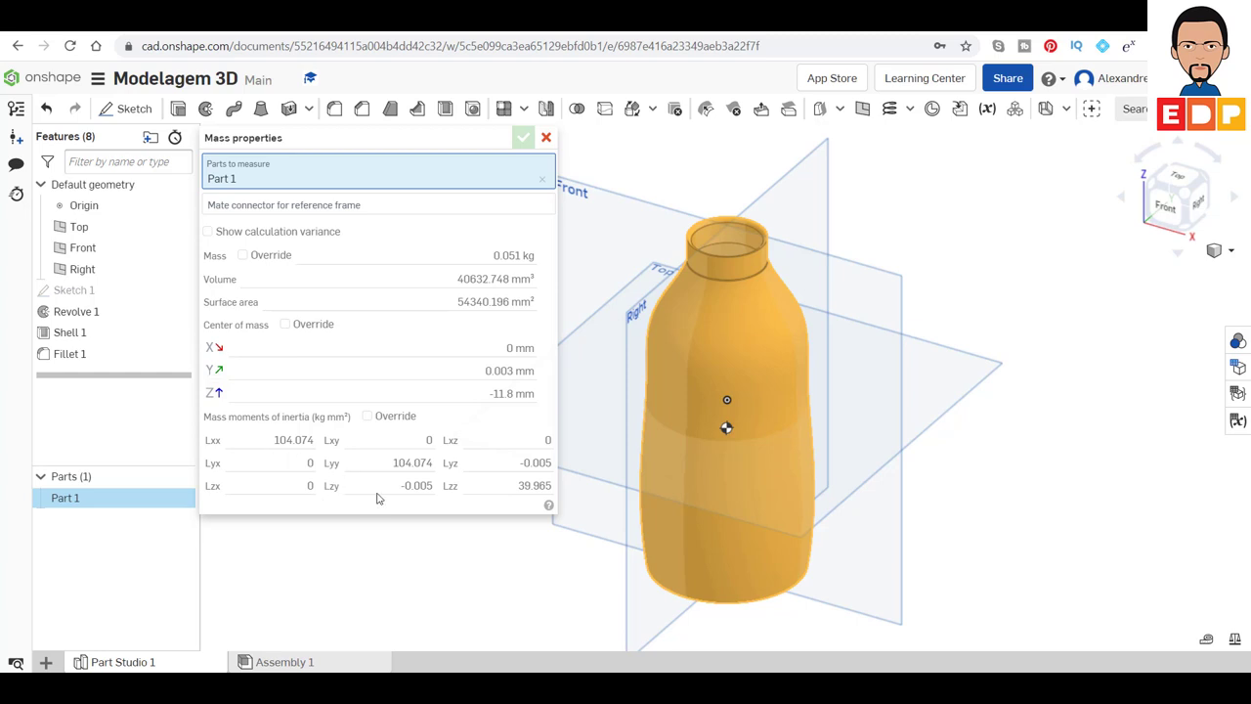
pyautogui.click(545, 139)
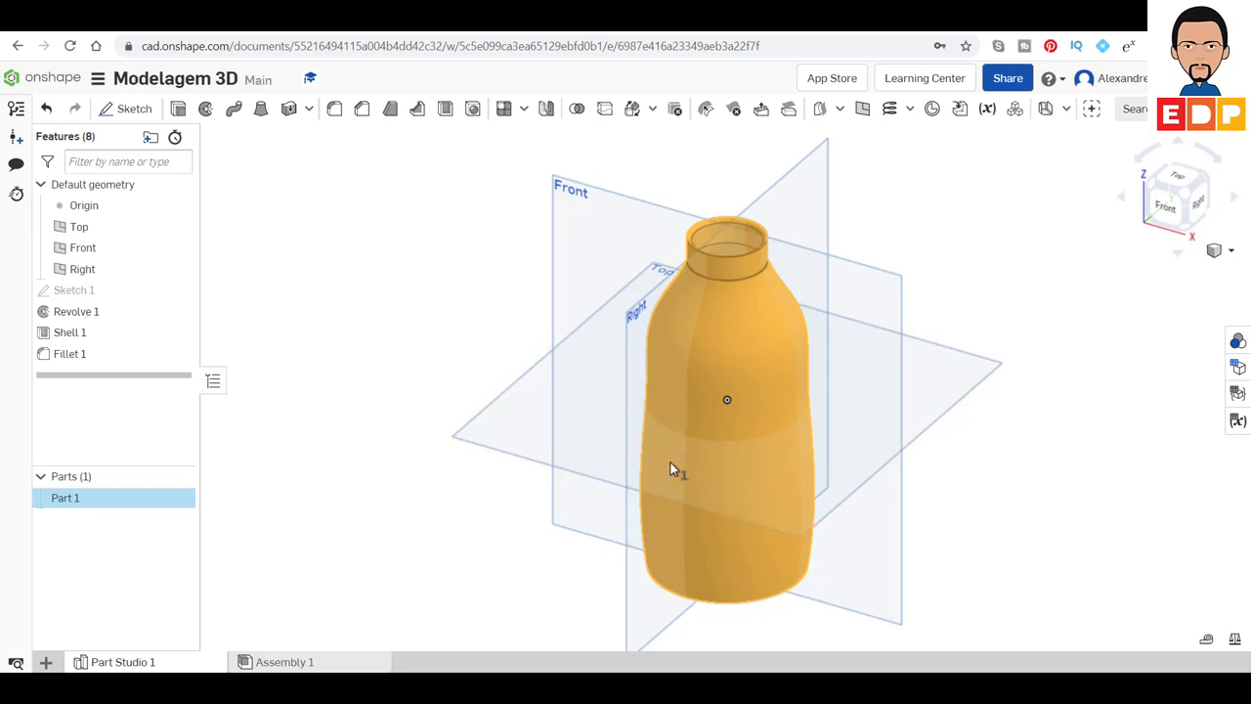
pyautogui.click(765, 358)
pyautogui.rightClick(767, 366)
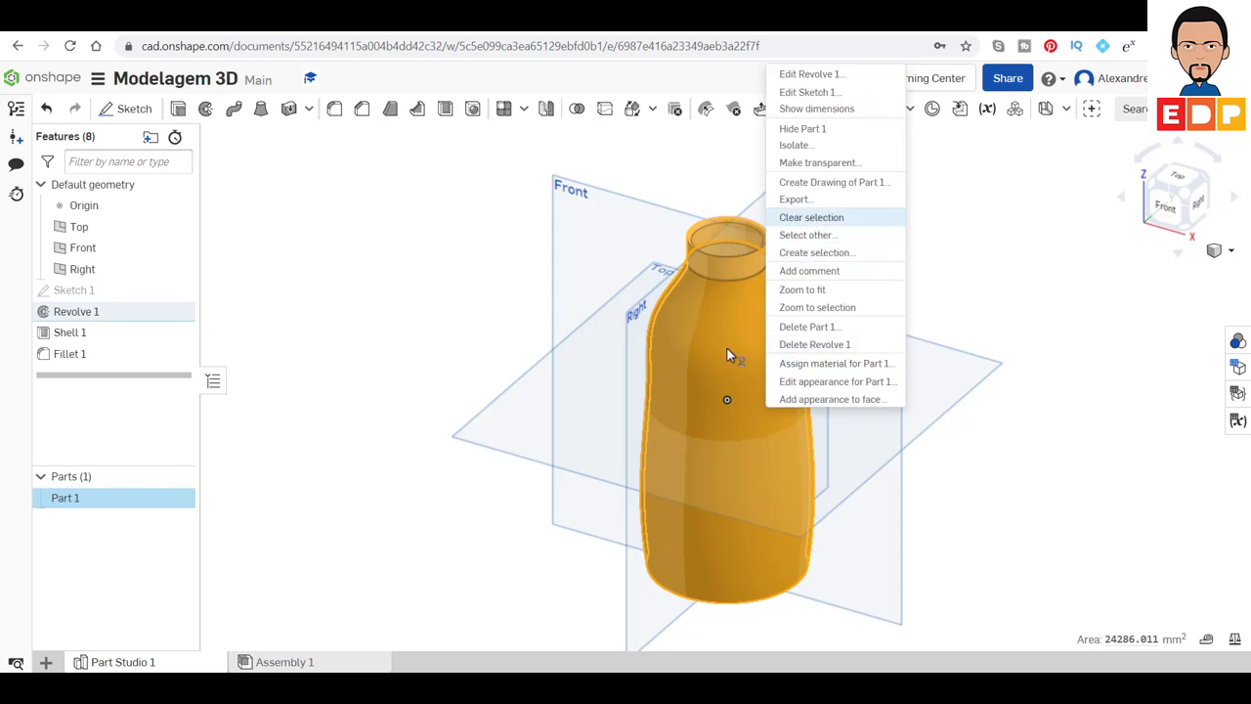
pyautogui.click(835, 200)
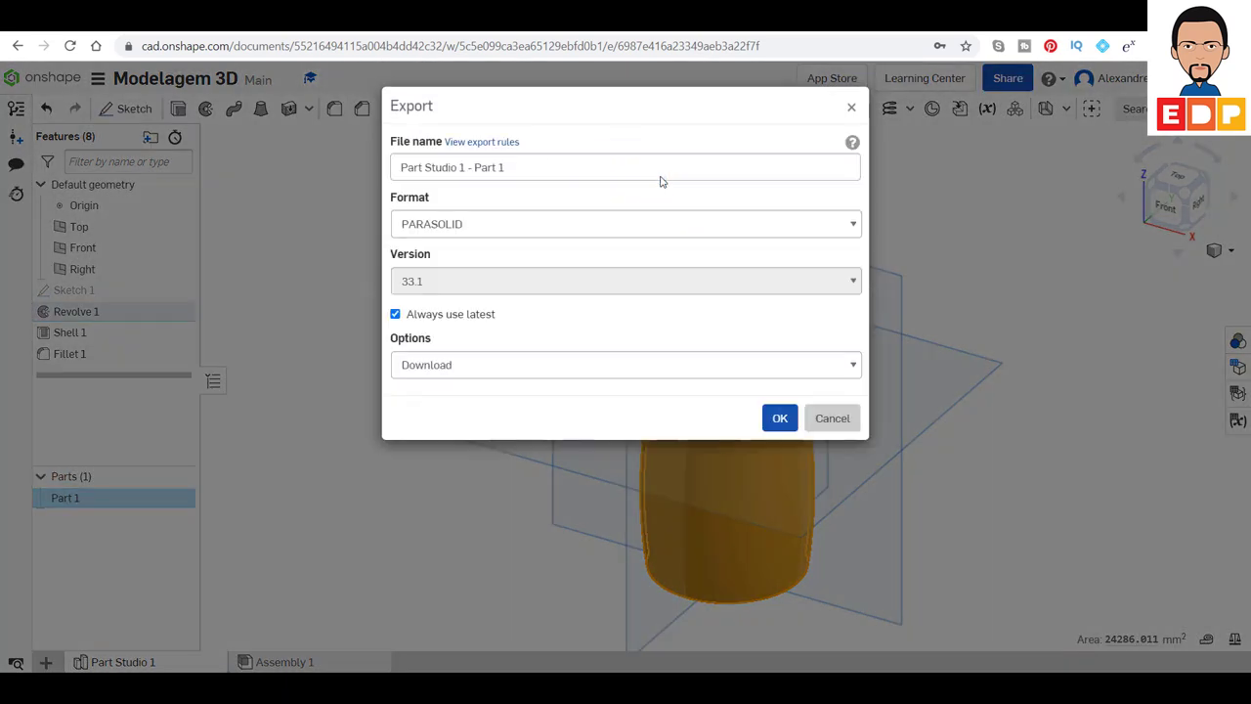
pyautogui.click(518, 230)
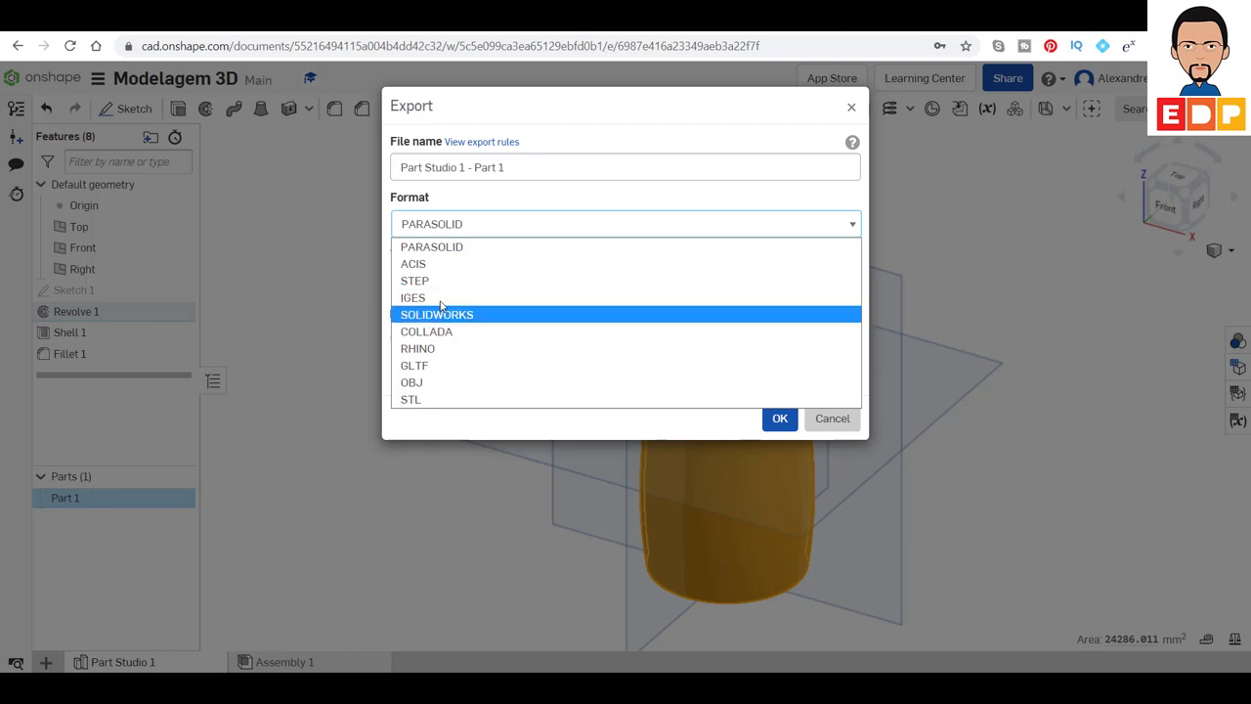
pyautogui.click(647, 223)
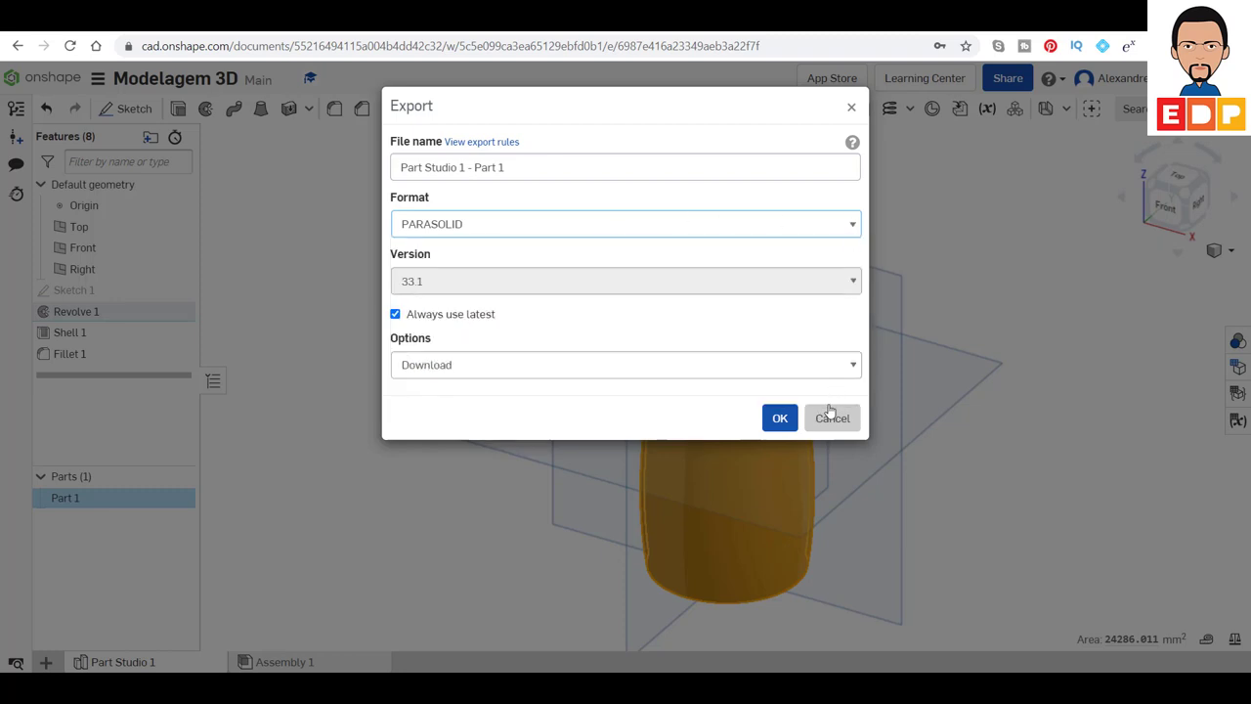
pyautogui.click(523, 373)
pyautogui.click(525, 372)
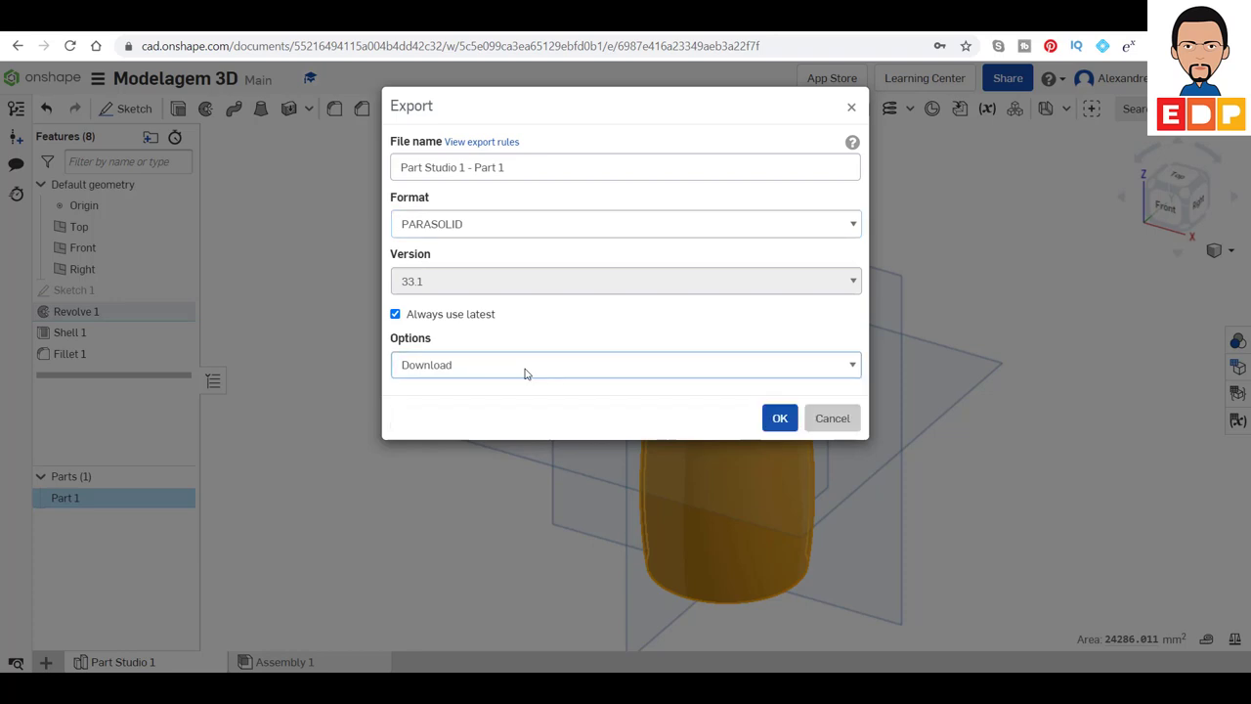
pyautogui.click(833, 420)
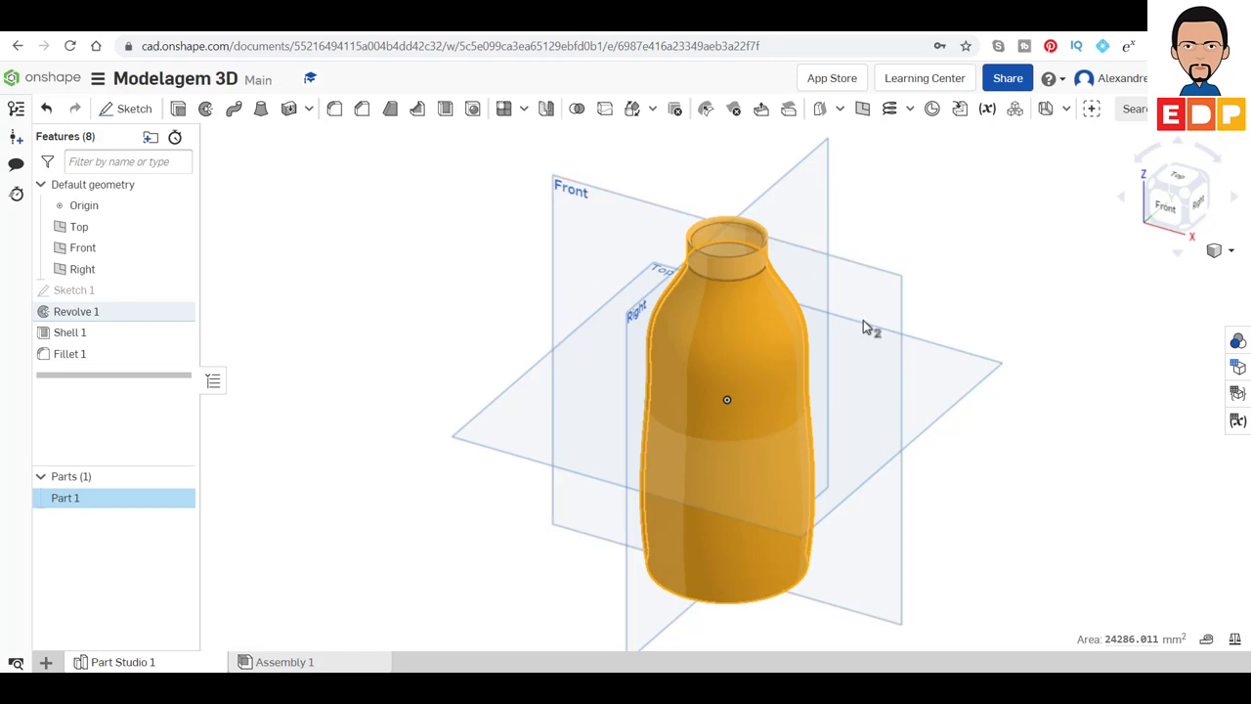
pyautogui.click(1039, 430)
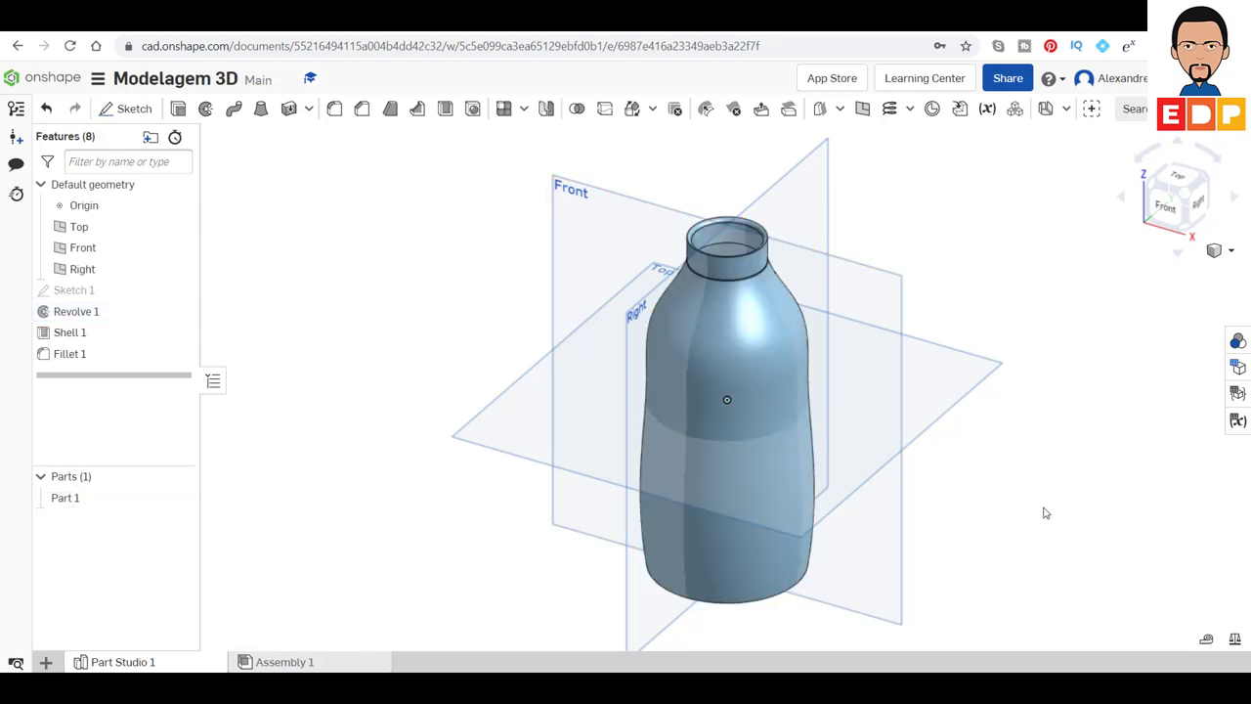